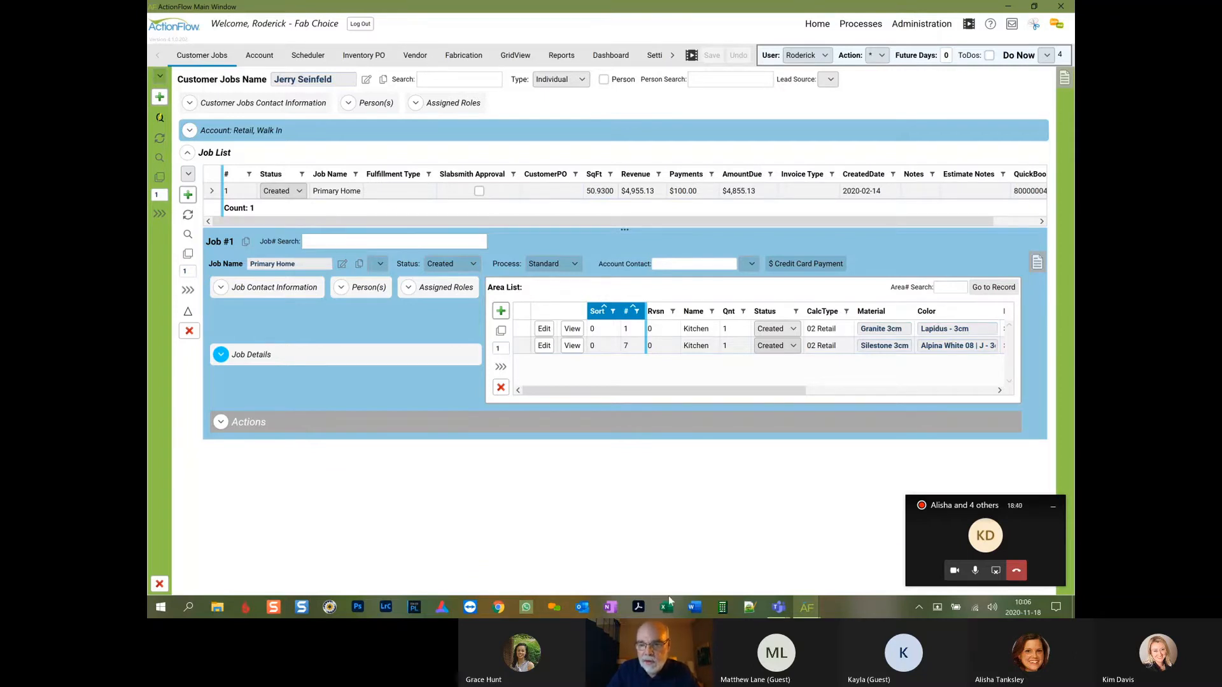
Check the color chosen for the Silestone kitchen area in the Area Module window, then minimize that window
mouse_move(807, 608)
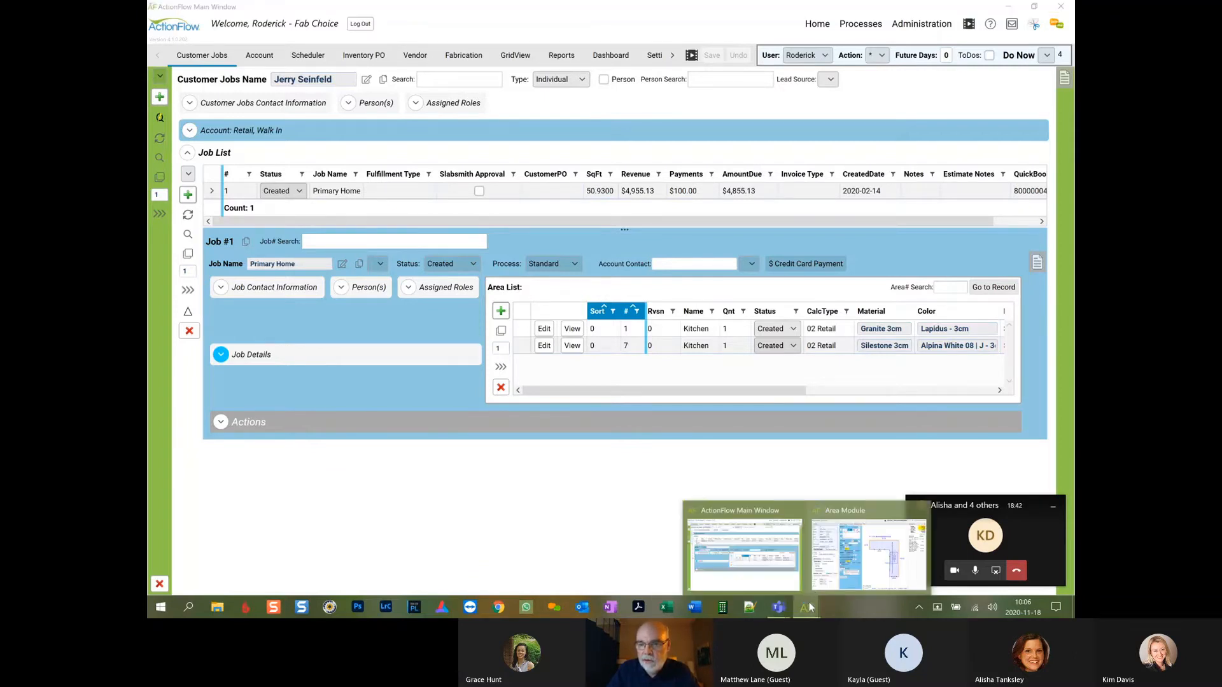
left_click(833, 577)
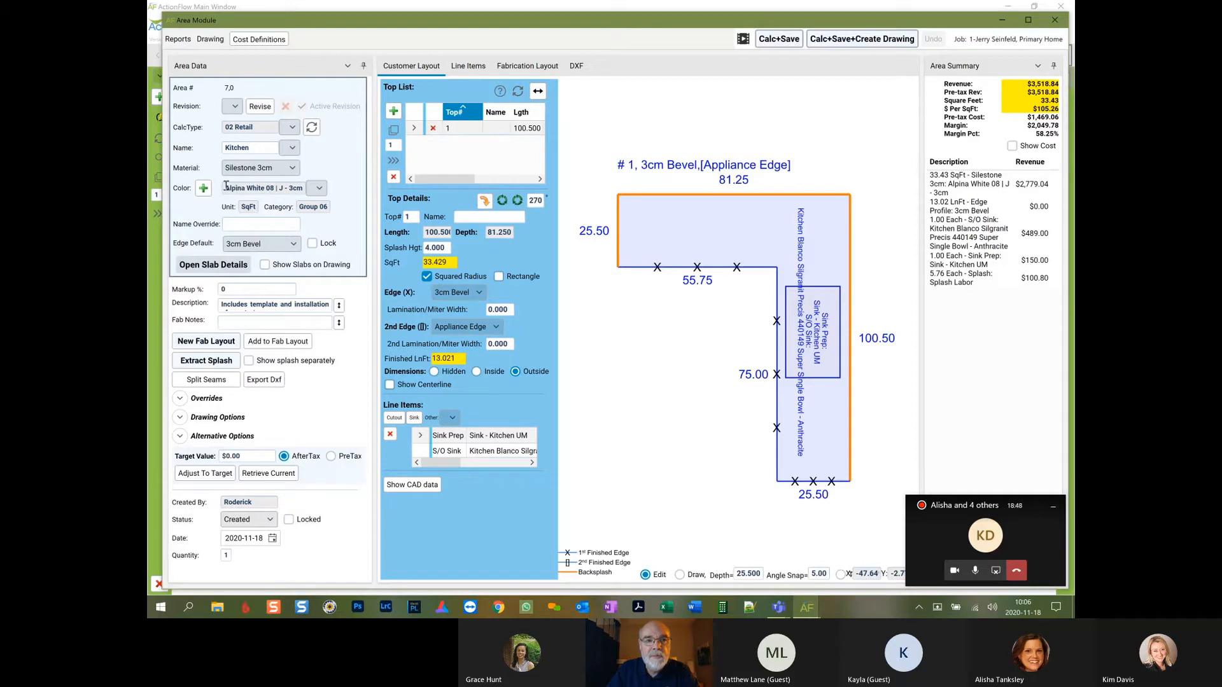
left_click_drag(226, 185, 309, 188)
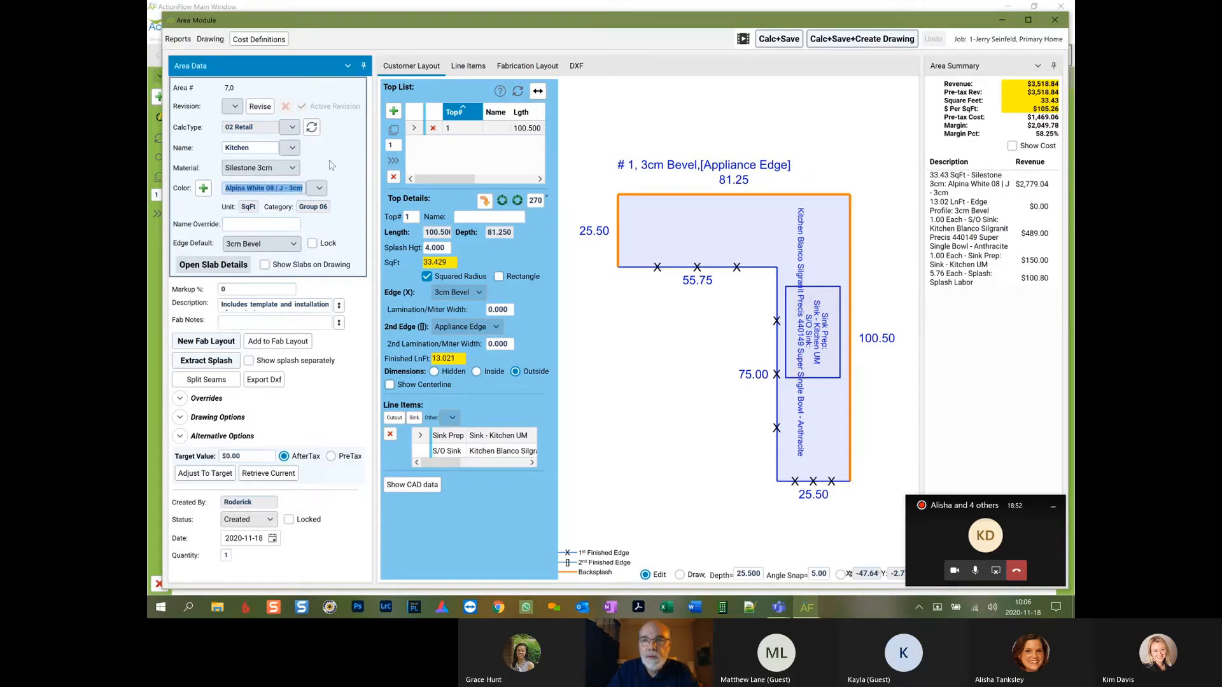
left_click(989, 22)
left_click(1001, 20)
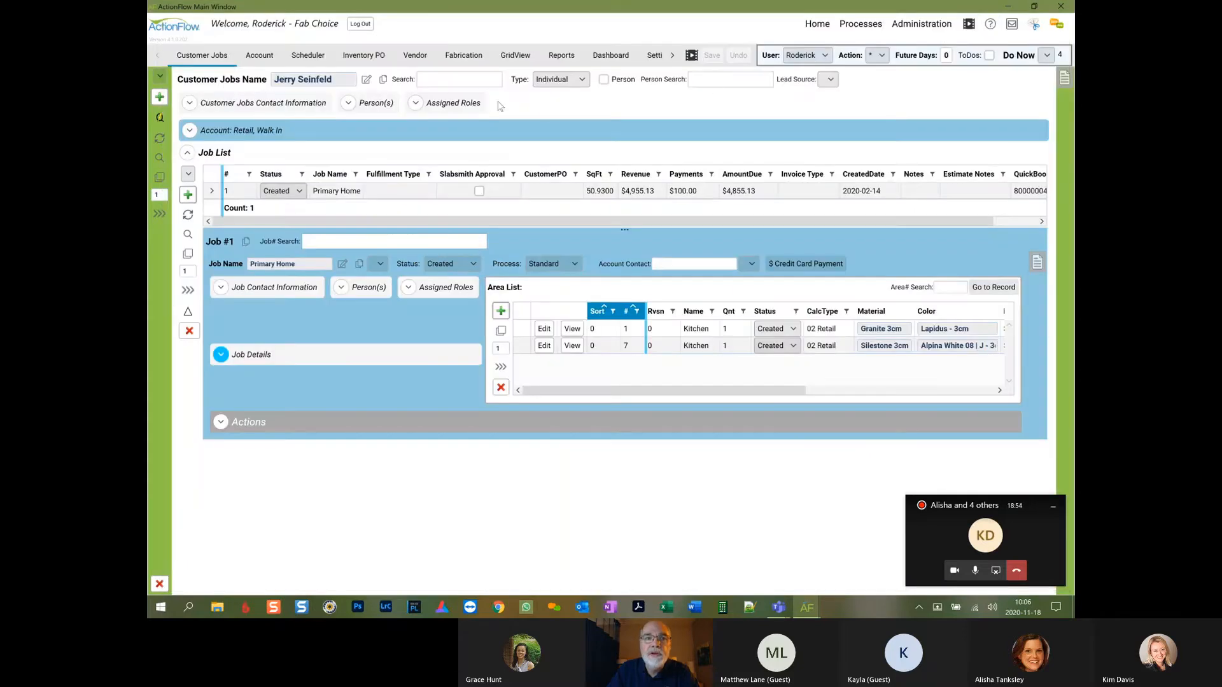
Open the inventory purchase order and mark it as a consignment in its details
left_click(376, 60)
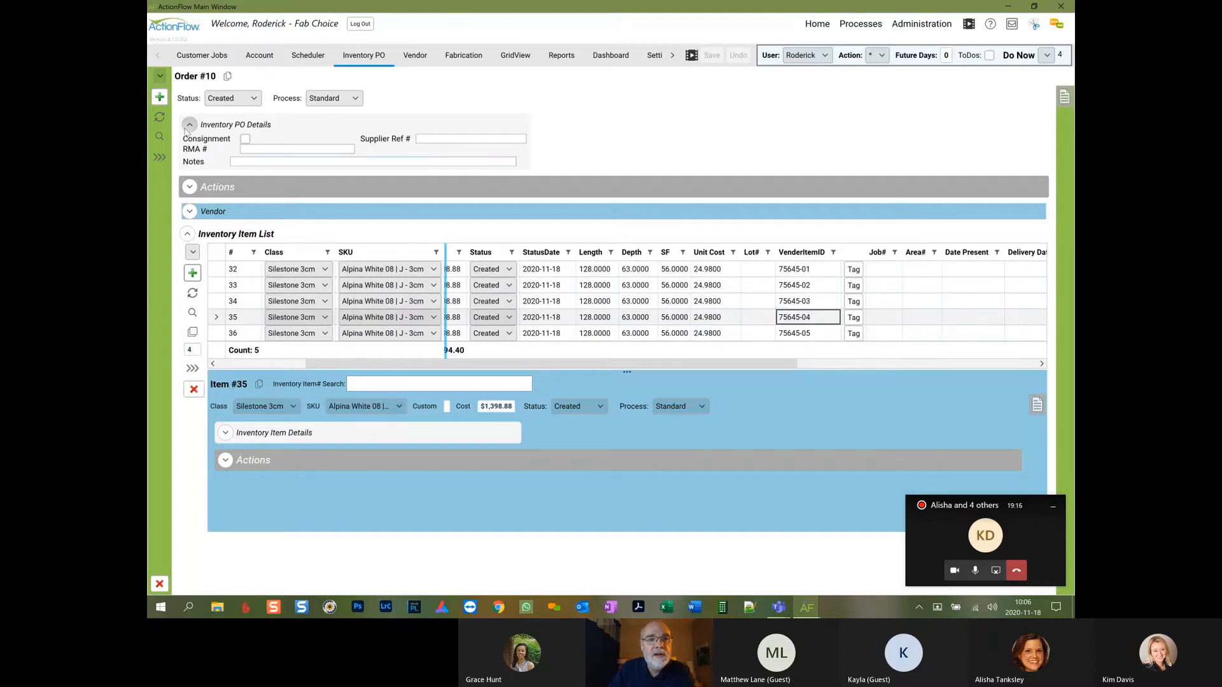
left_click(188, 125)
left_click(189, 126)
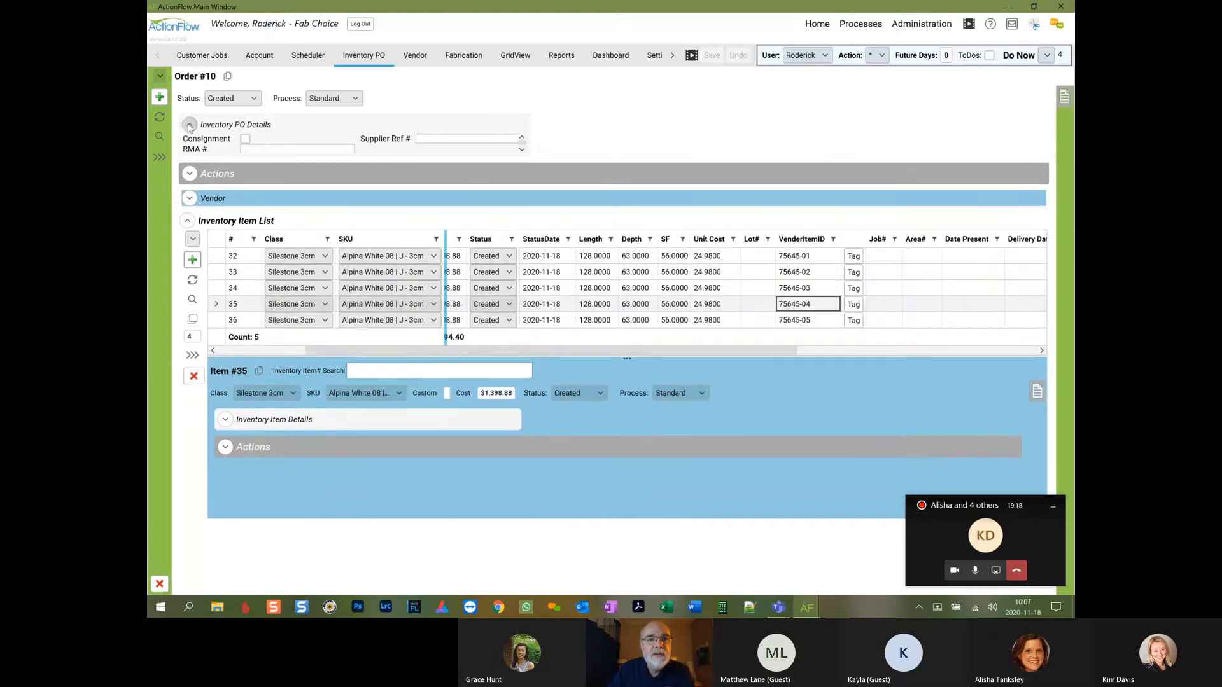
left_click(245, 139)
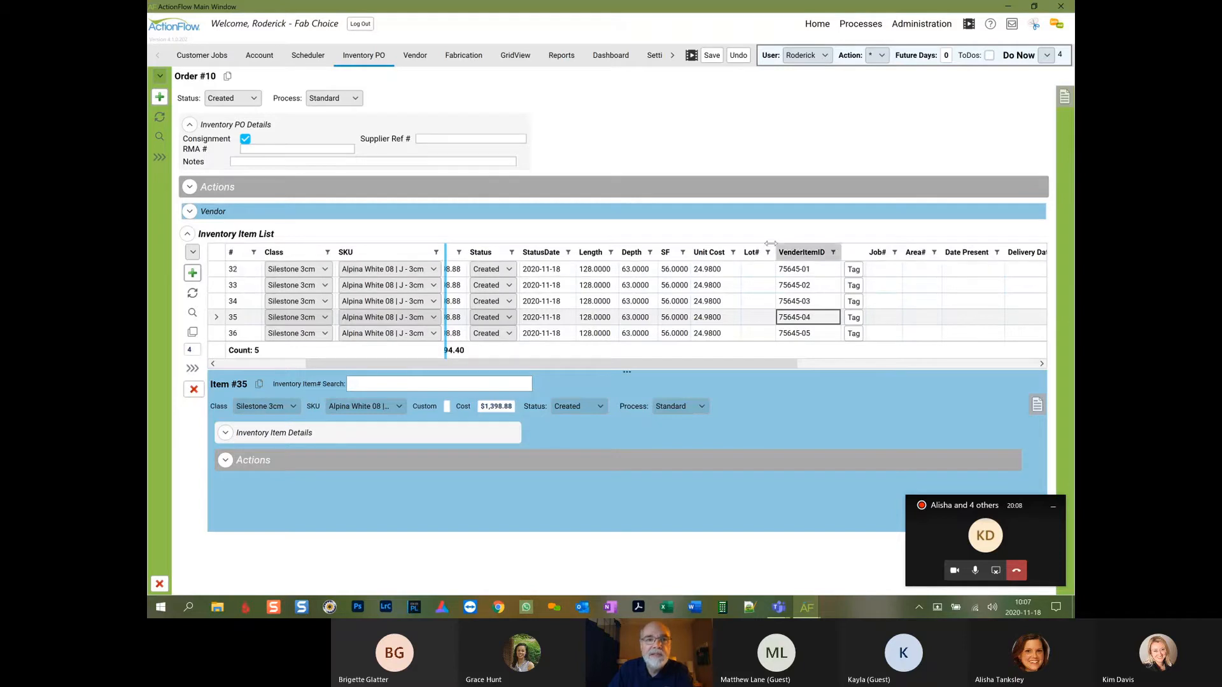
Add an Order action to the purchase order with a delivery date of 2020-11-18
left_click(190, 186)
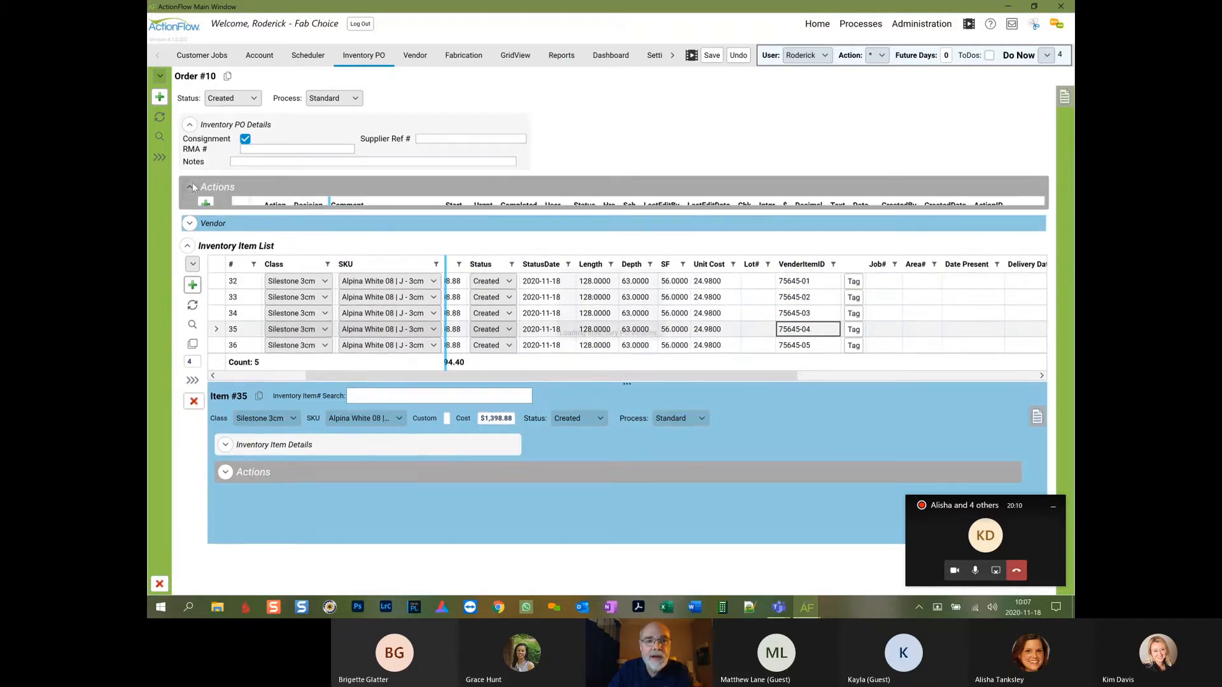
left_click(203, 205)
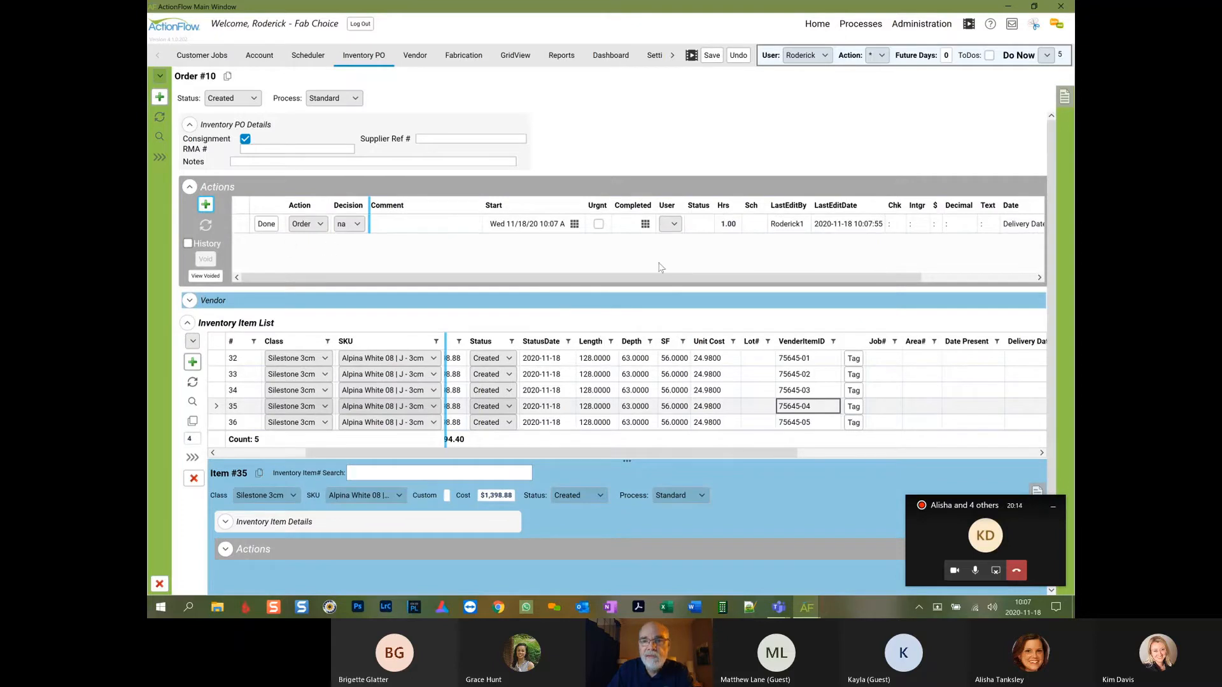
left_click(1015, 228)
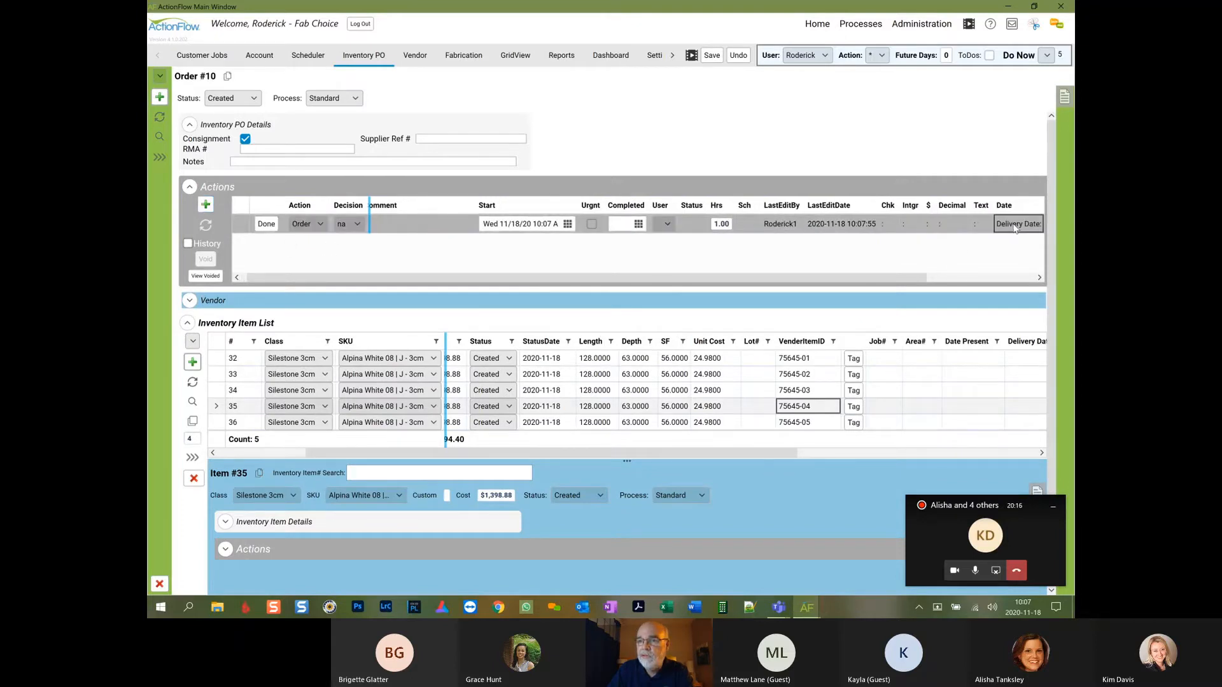
left_click(1015, 229)
left_click(1036, 224)
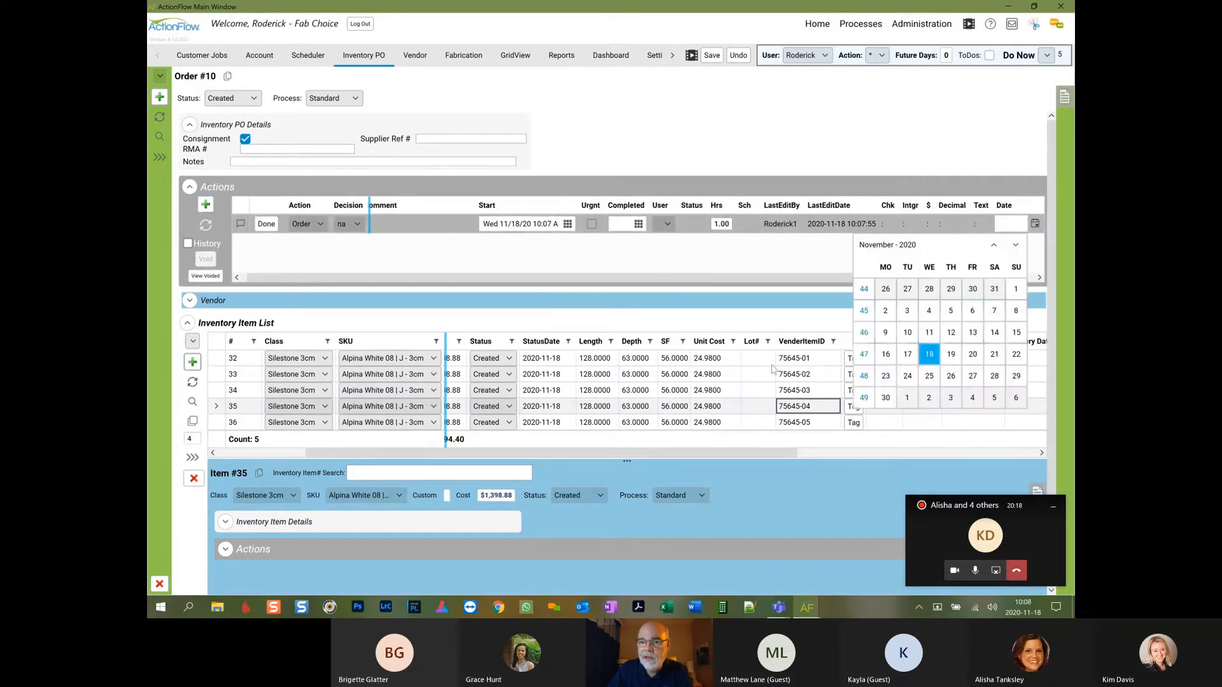
left_click(929, 357)
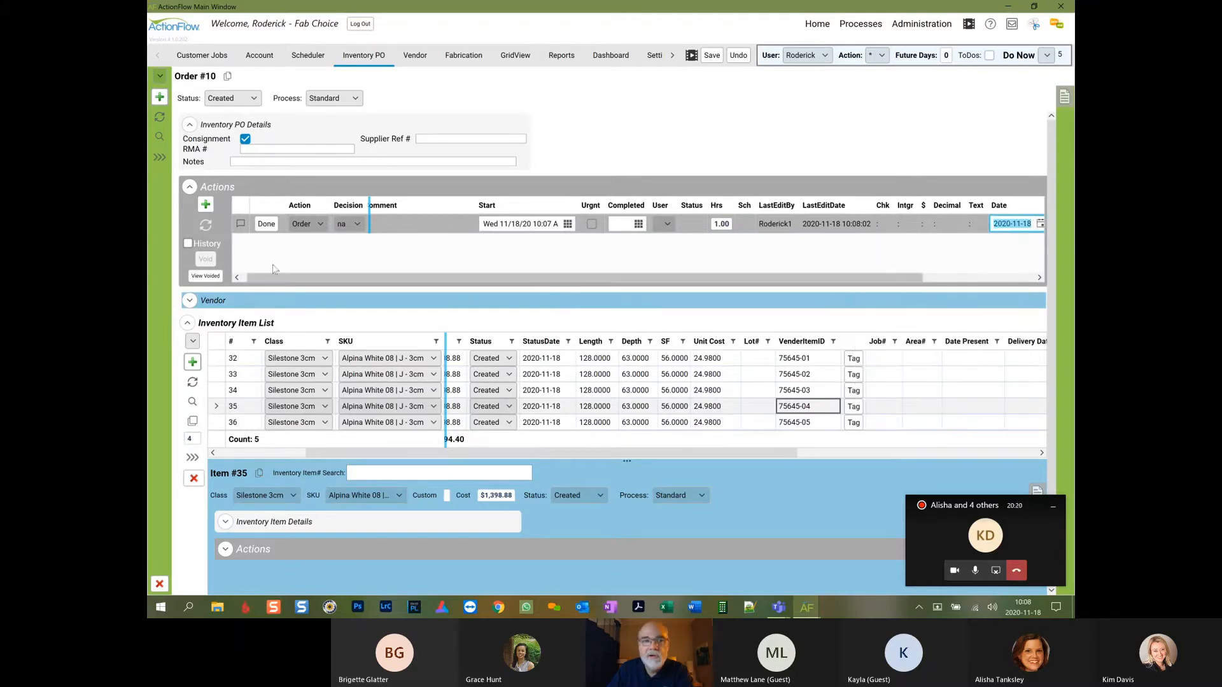
Complete the Order action and acknowledge the status change for the order's items
left_click(266, 224)
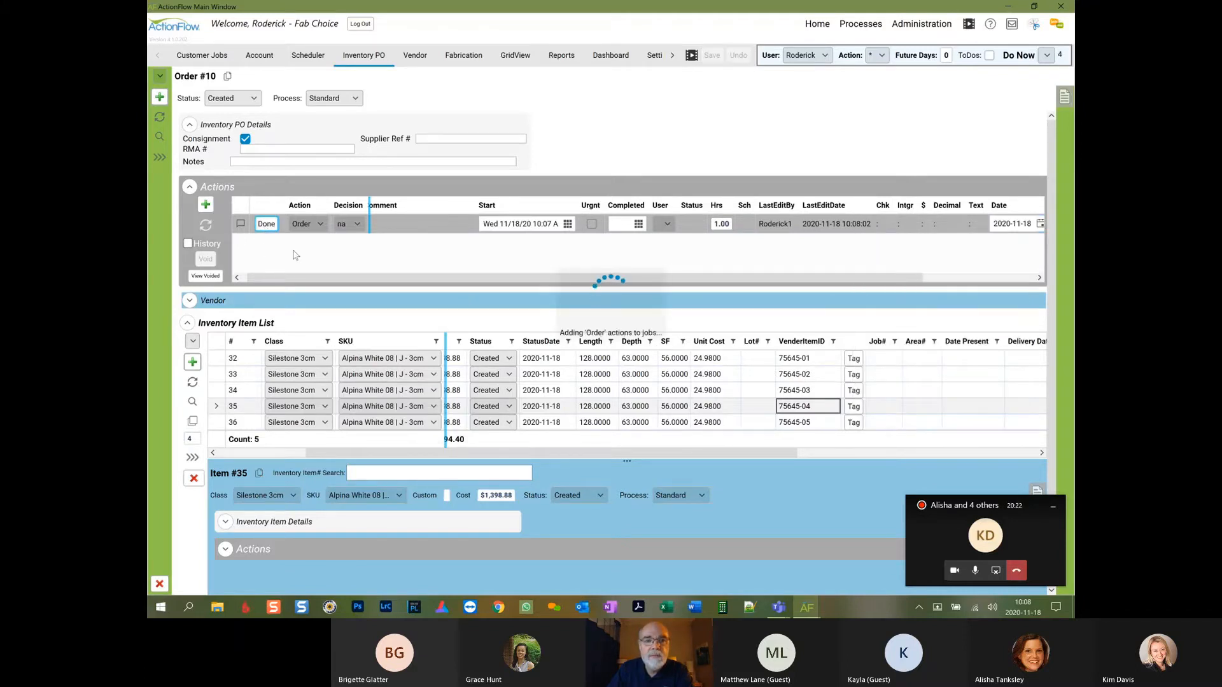
left_click(646, 340)
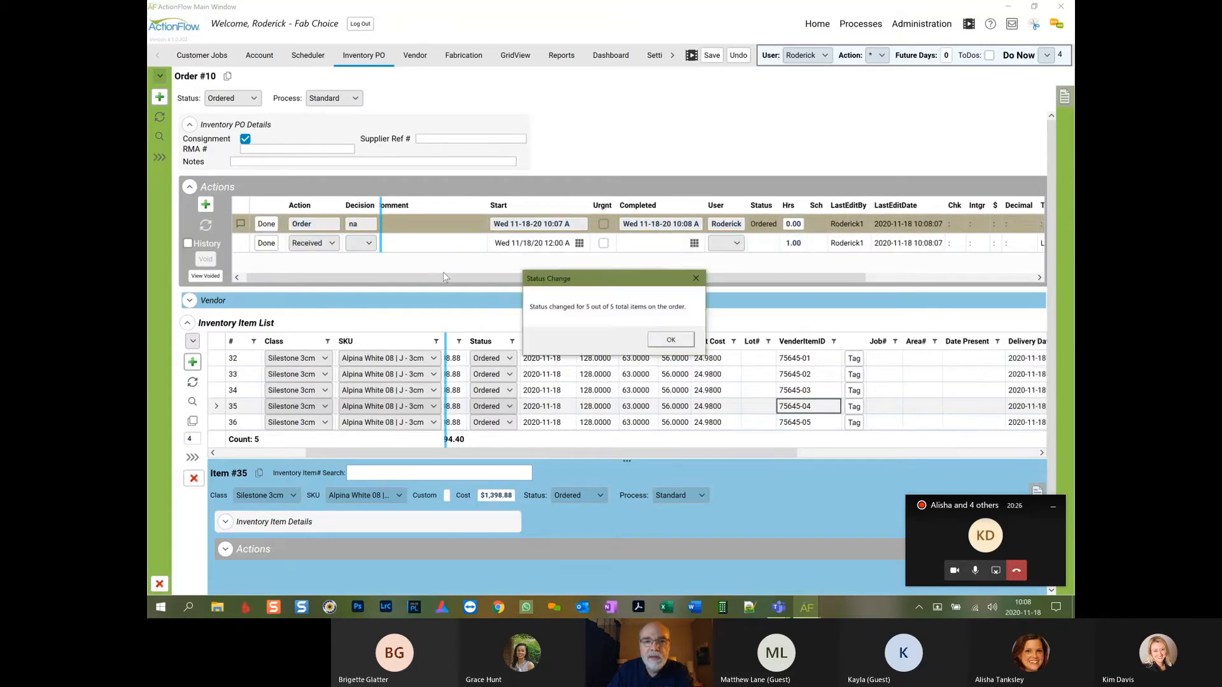
left_click(678, 340)
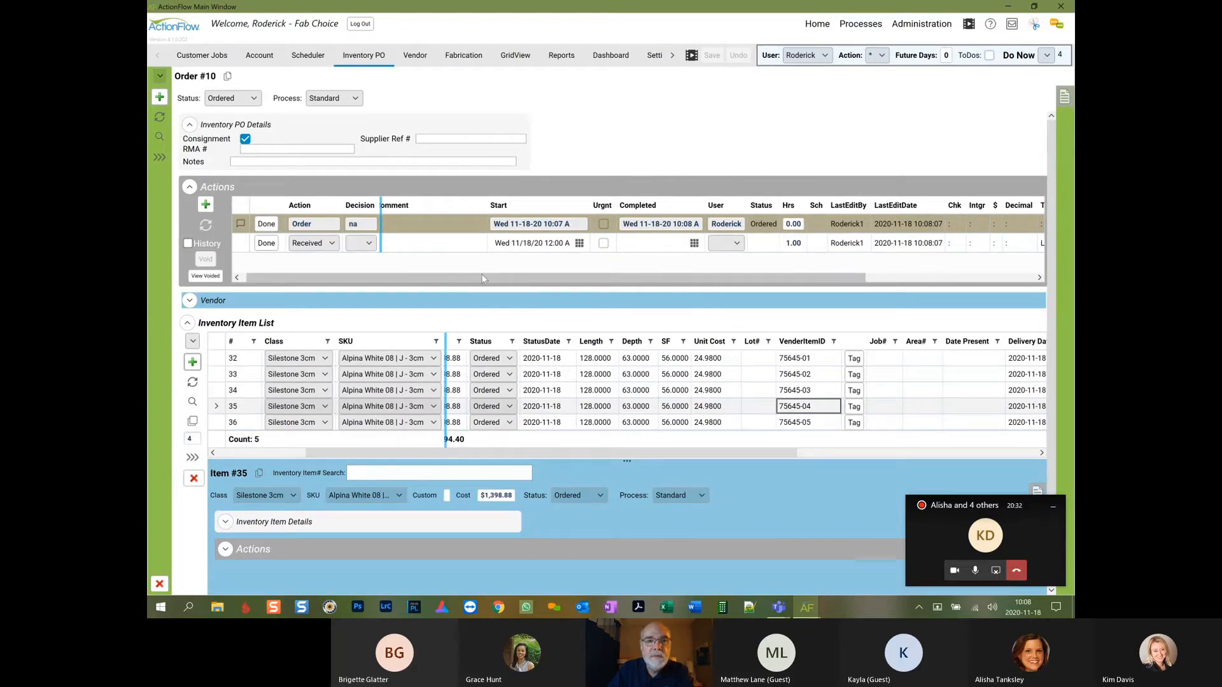
Complete the Received action with the decision Consigned and the location TBD for the slabs
left_click(369, 243)
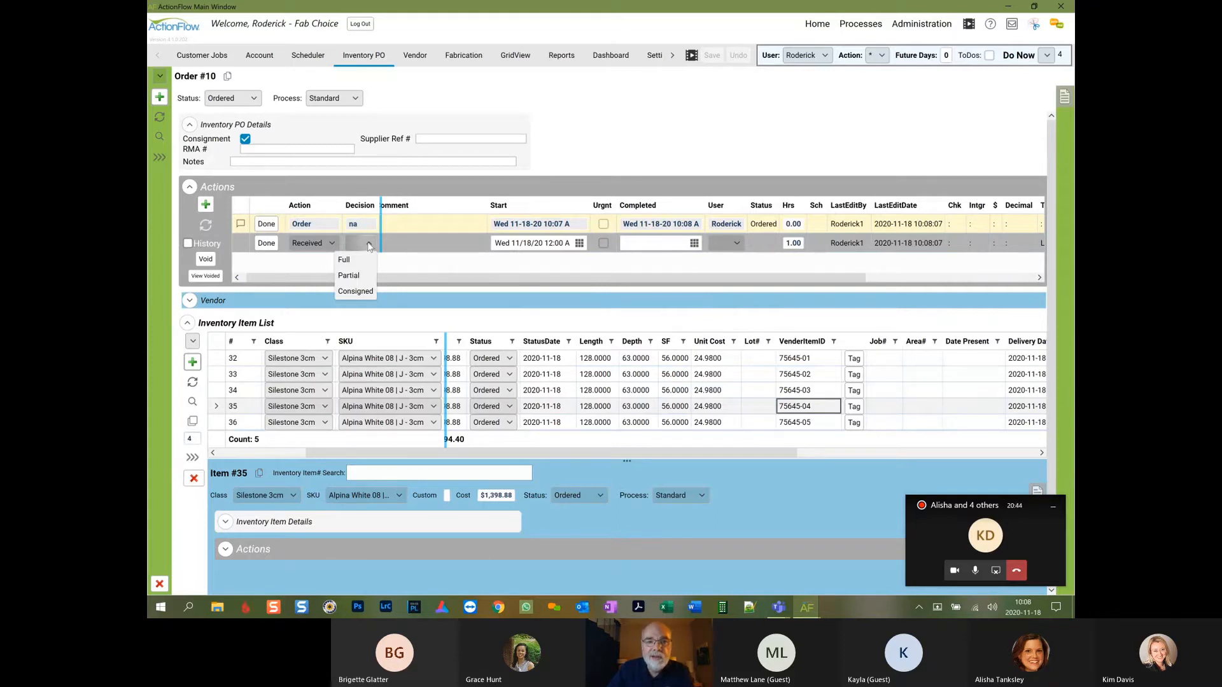
left_click(357, 292)
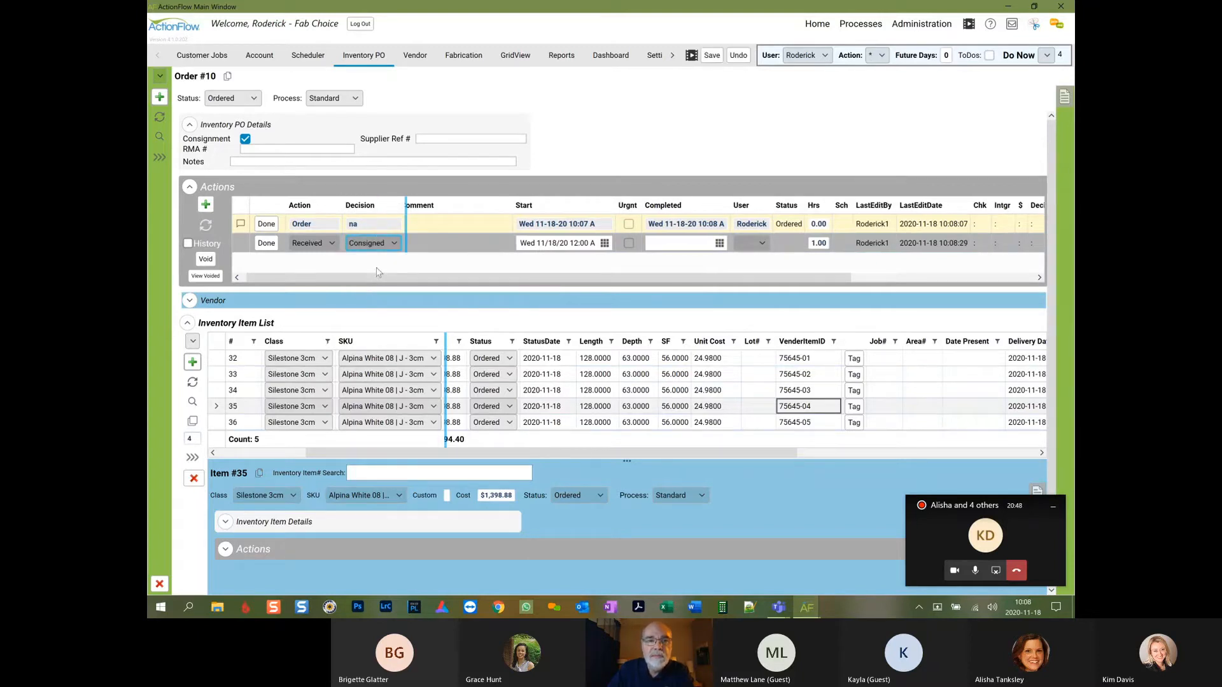
left_click(266, 243)
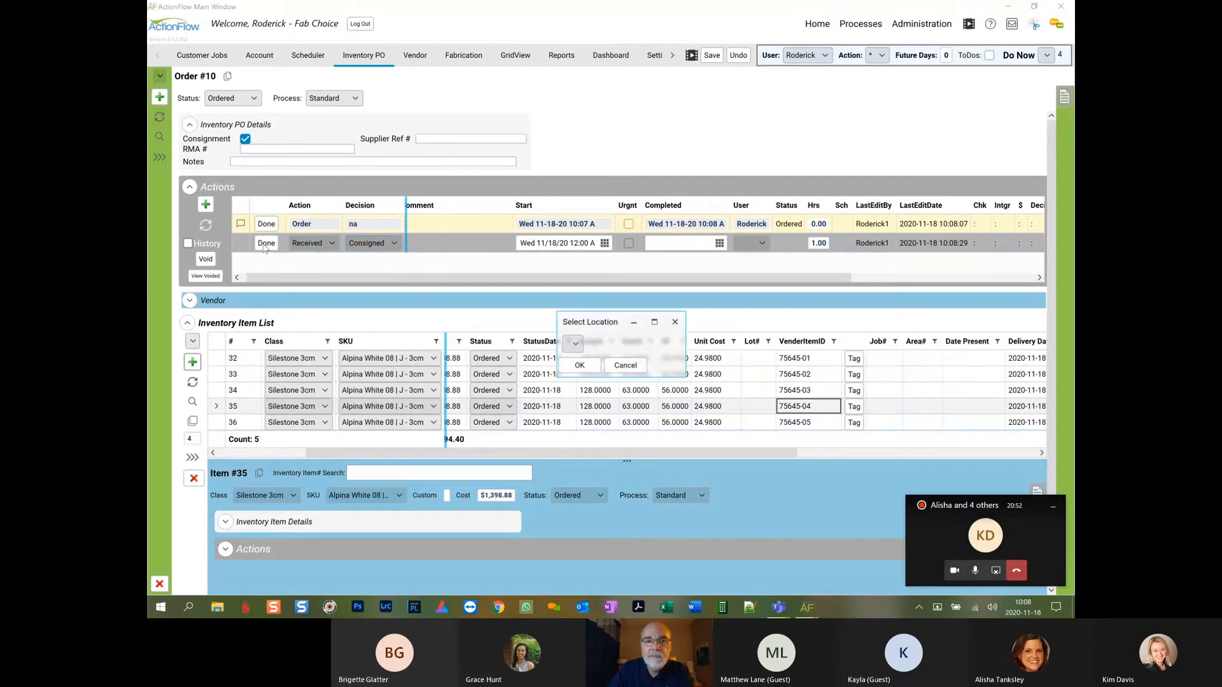
left_click(574, 345)
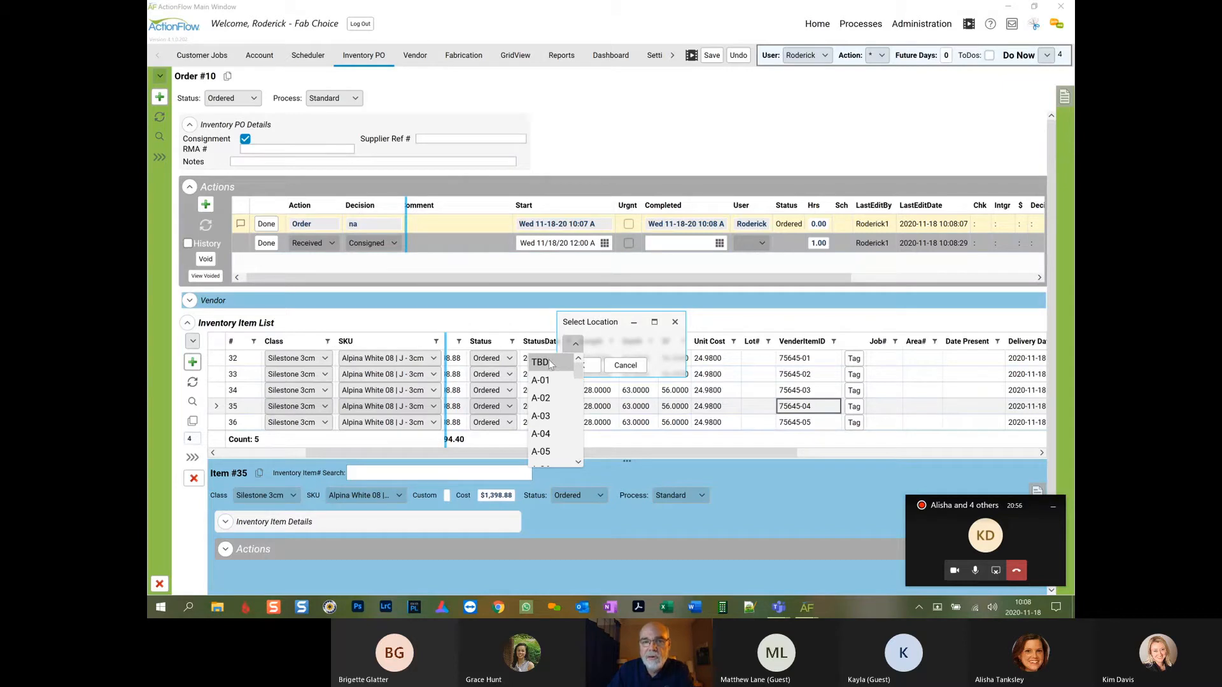
left_click(550, 362)
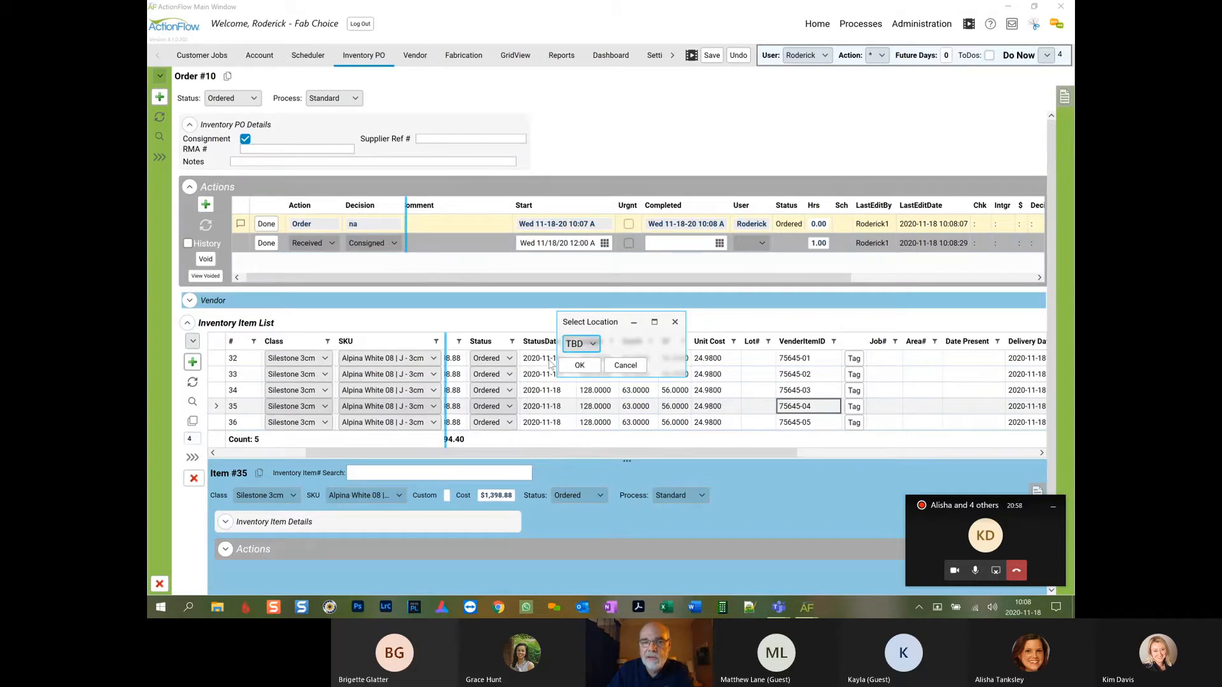
left_click(581, 365)
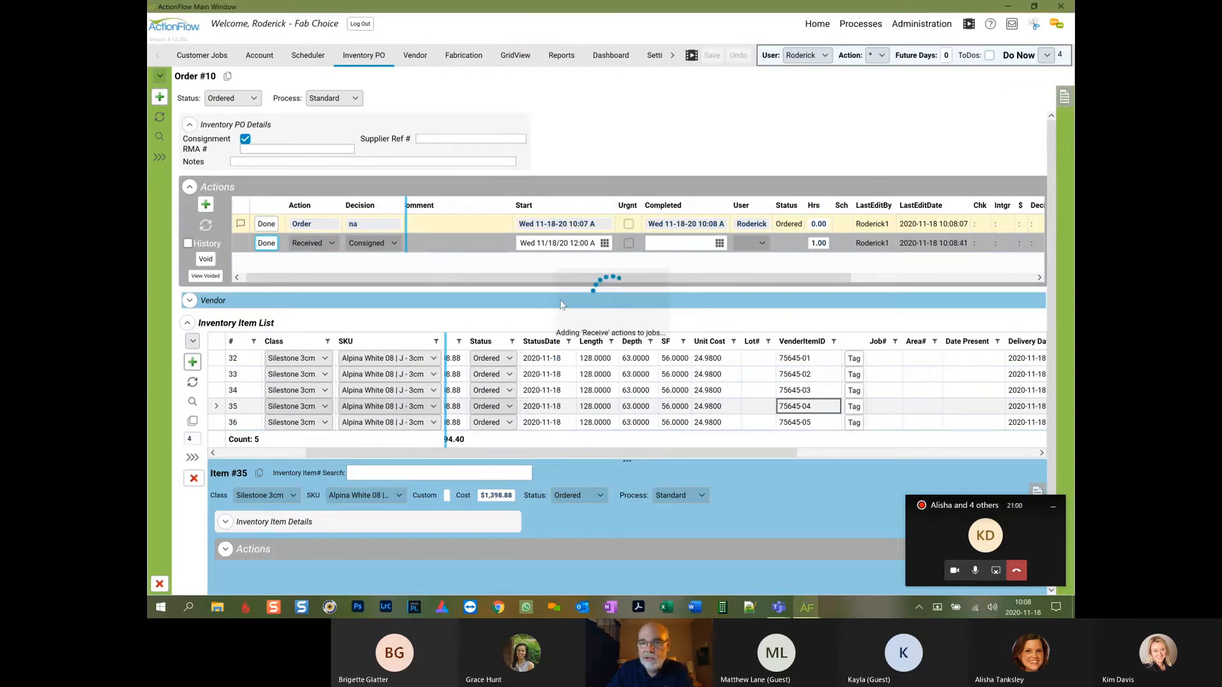
left_click(636, 342)
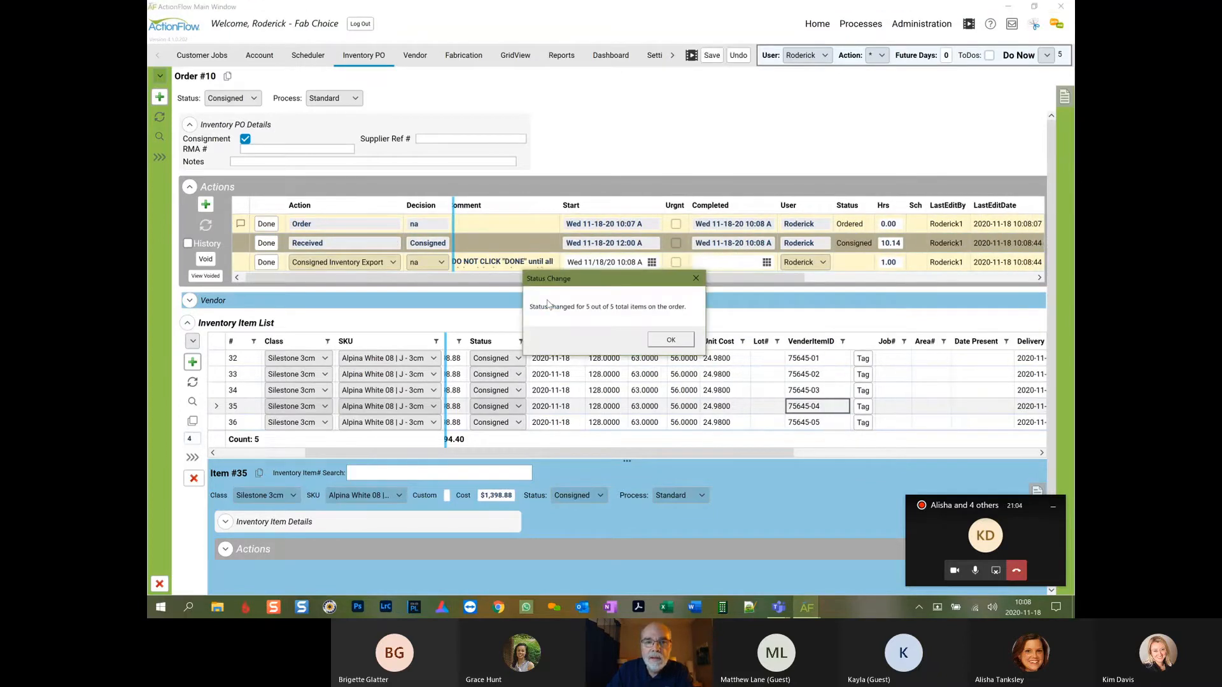
left_click(671, 341)
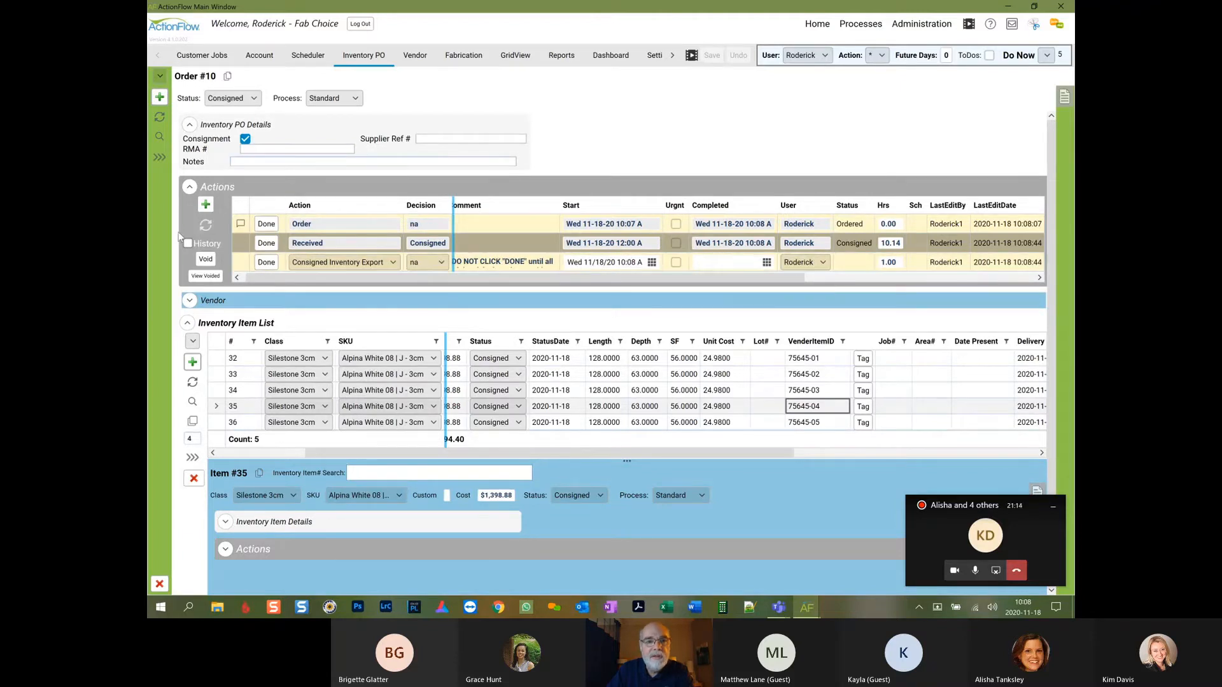
Refresh the order's actions and widen the Comment column to read the Consigned Inventory Export instruction in full
left_click(205, 226)
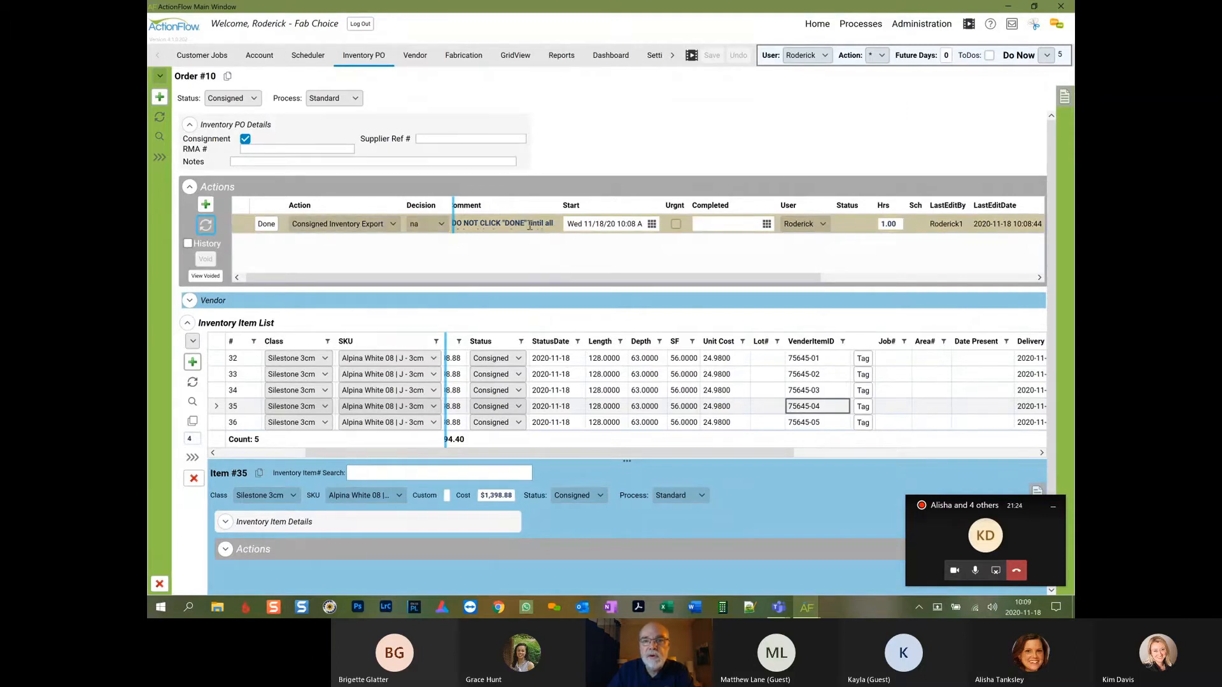
left_click_drag(560, 207, 791, 207)
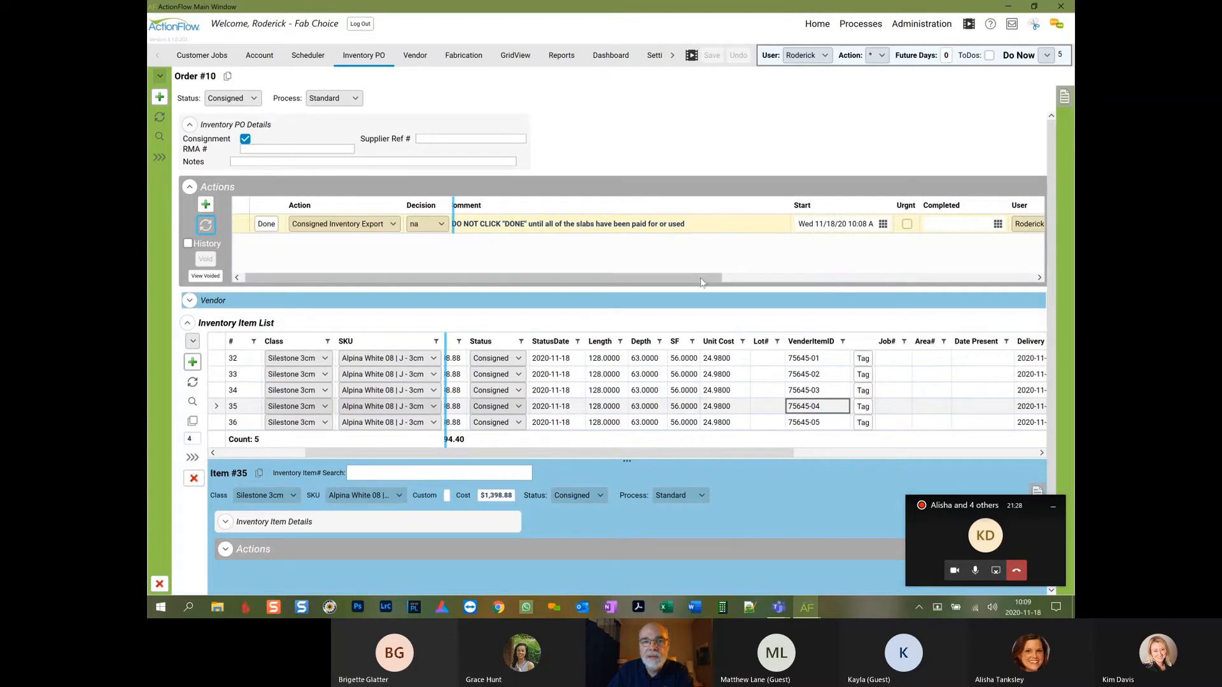
left_click_drag(699, 279, 652, 282)
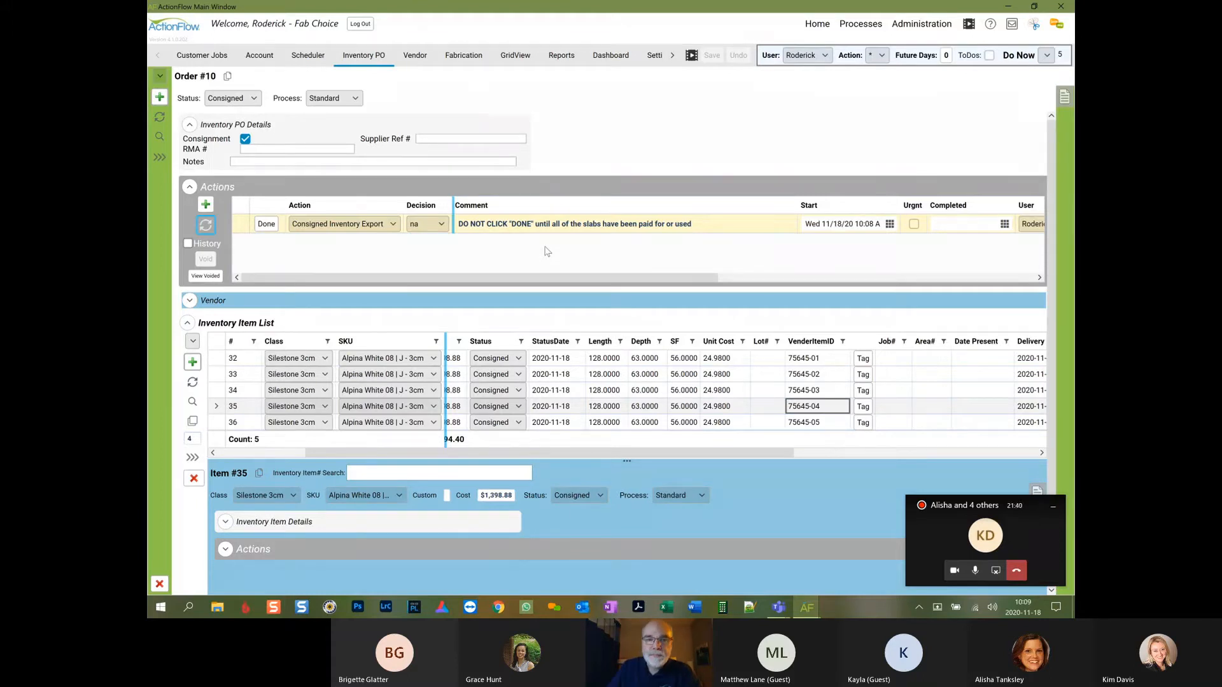
Switch back to the Area Module window and open the slab details of the Silestone kitchen area
left_click(803, 606)
left_click(829, 569)
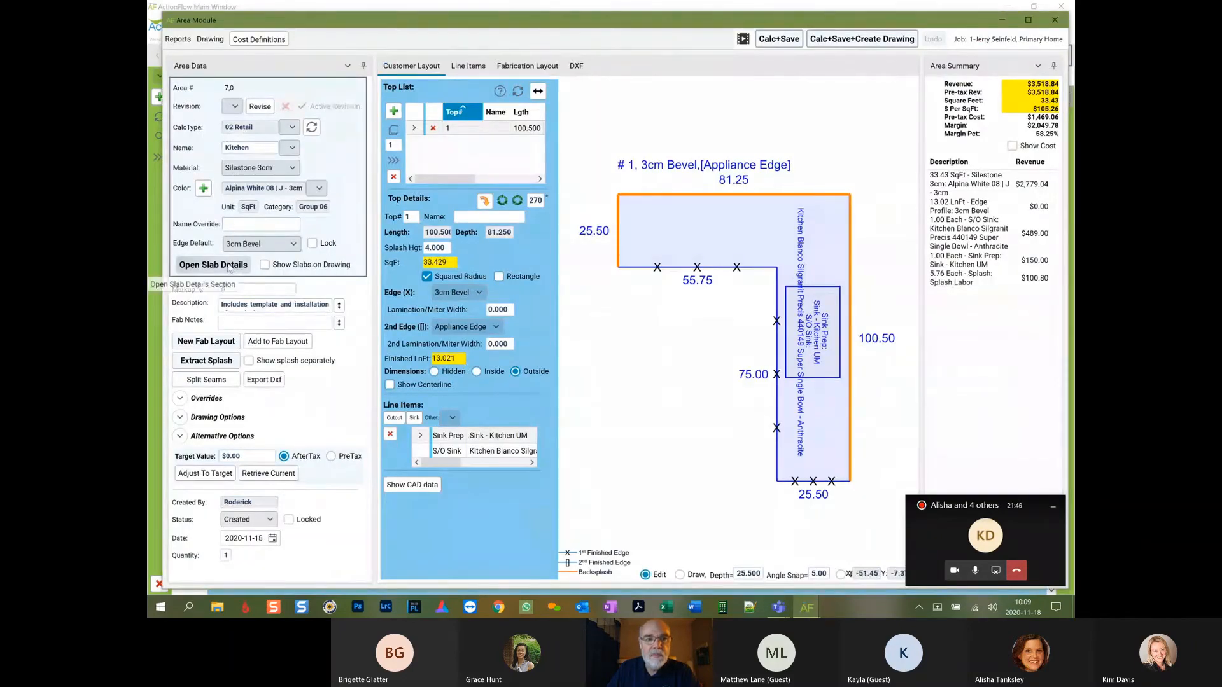
left_click(233, 267)
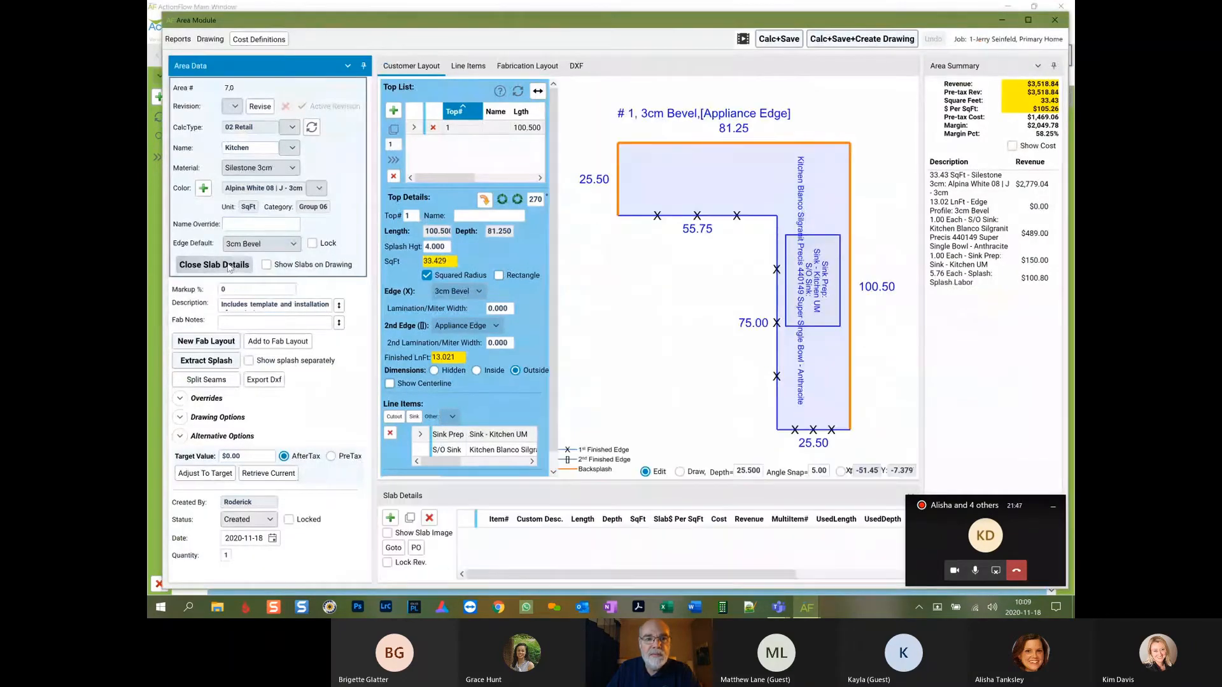
left_click(390, 518)
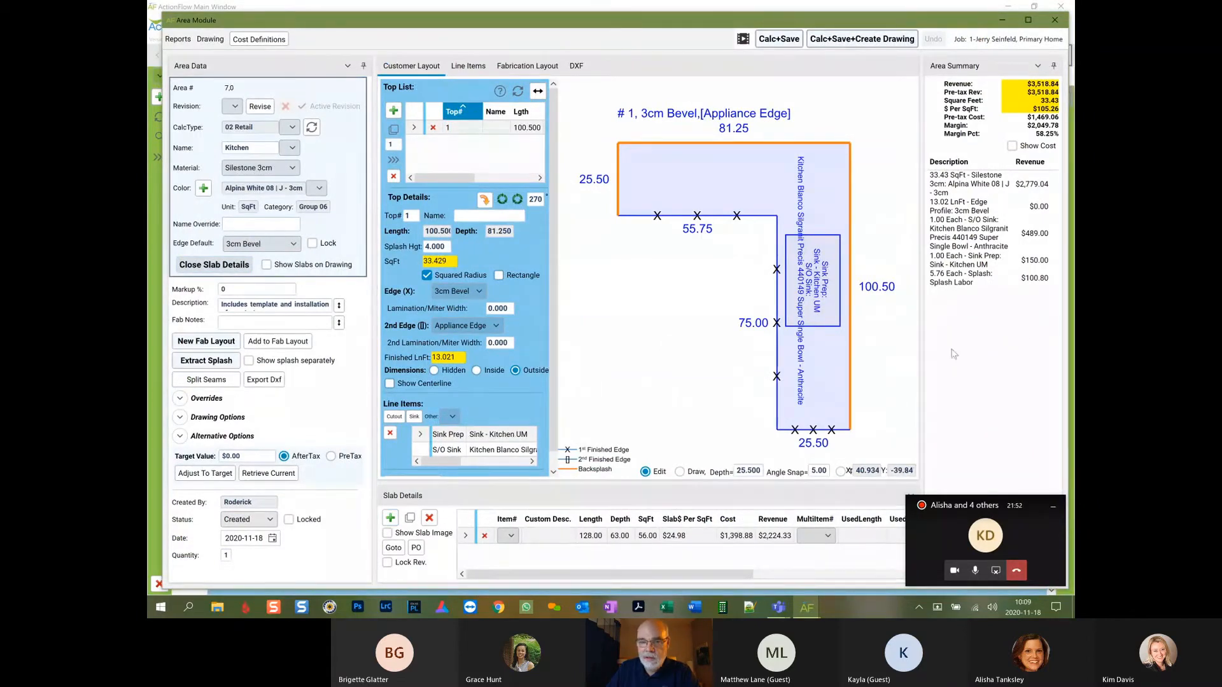
left_click(510, 538)
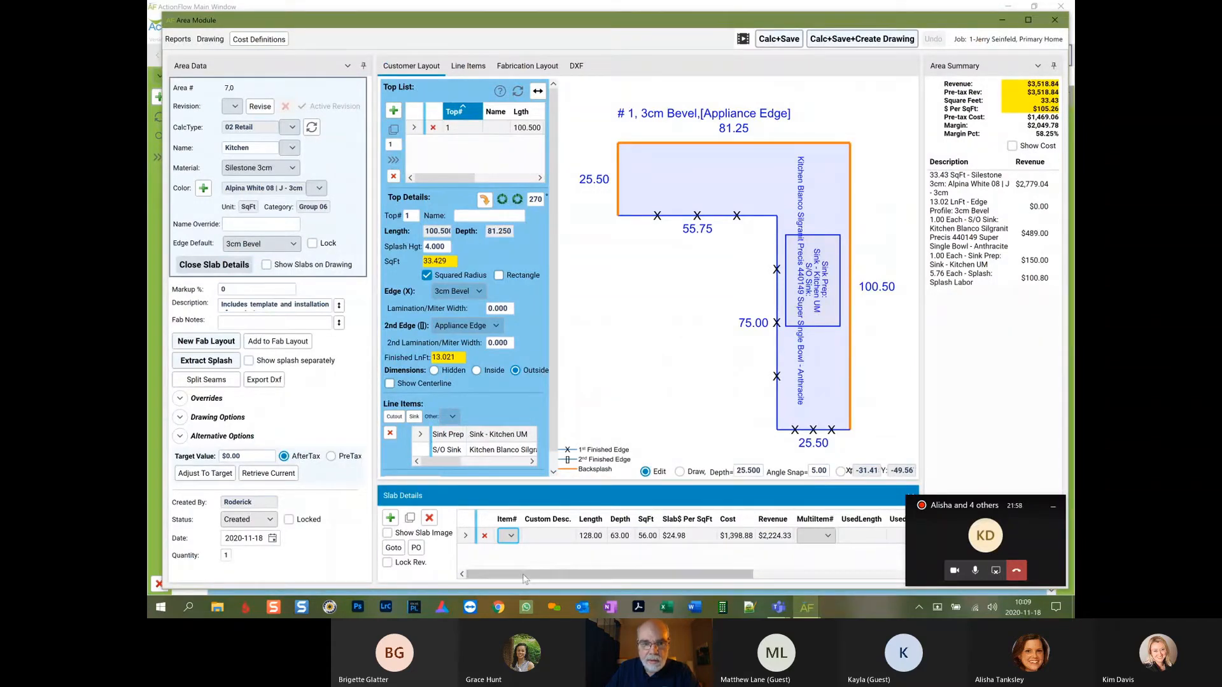
left_click(431, 517)
left_click(621, 341)
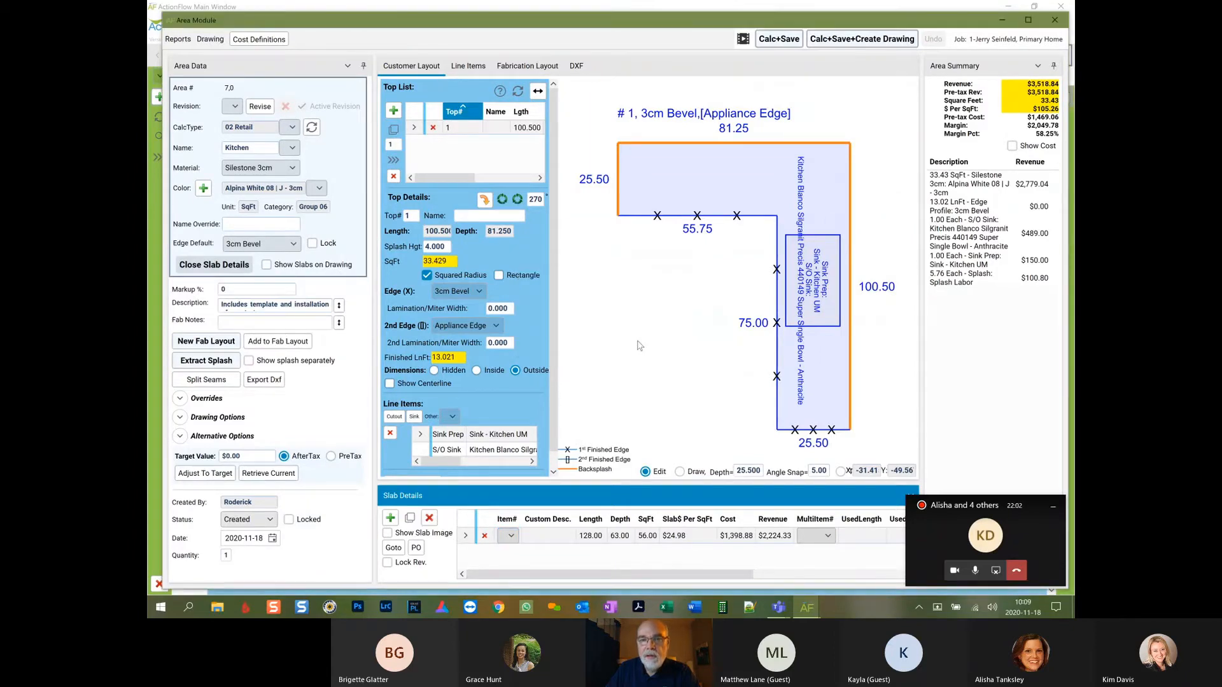
left_click(1055, 20)
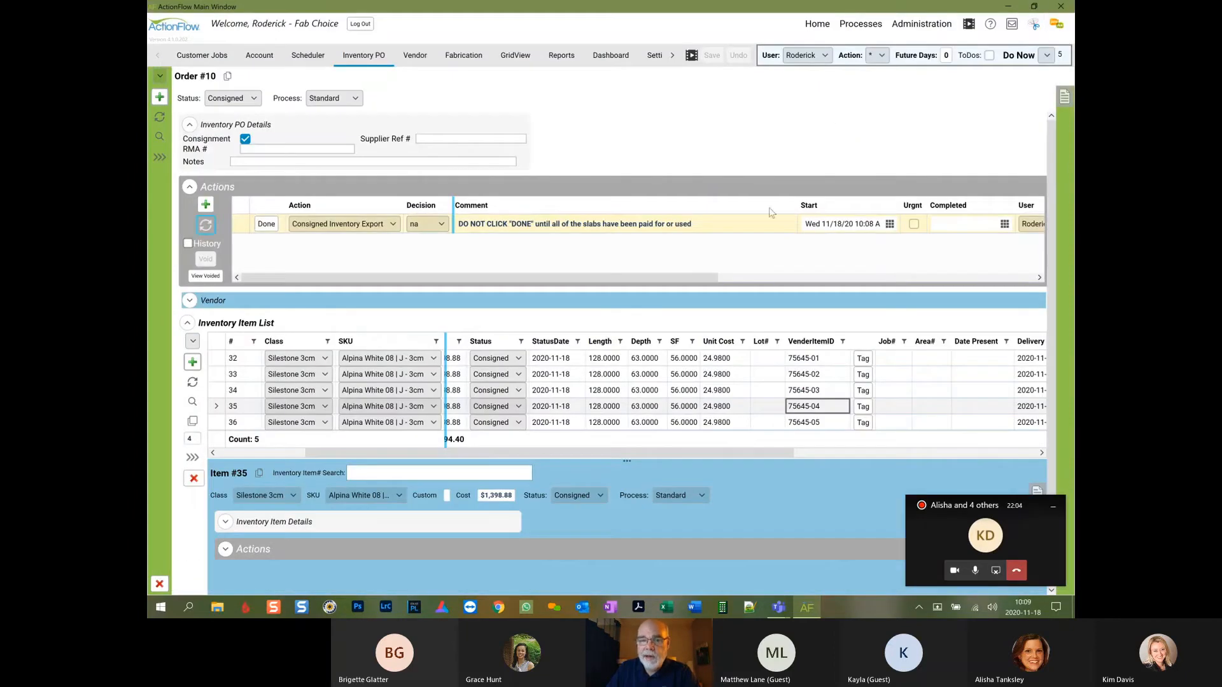
Reopen the Silestone kitchen area for editing from the customer's job and add a slab line to its slab details
left_click(219, 56)
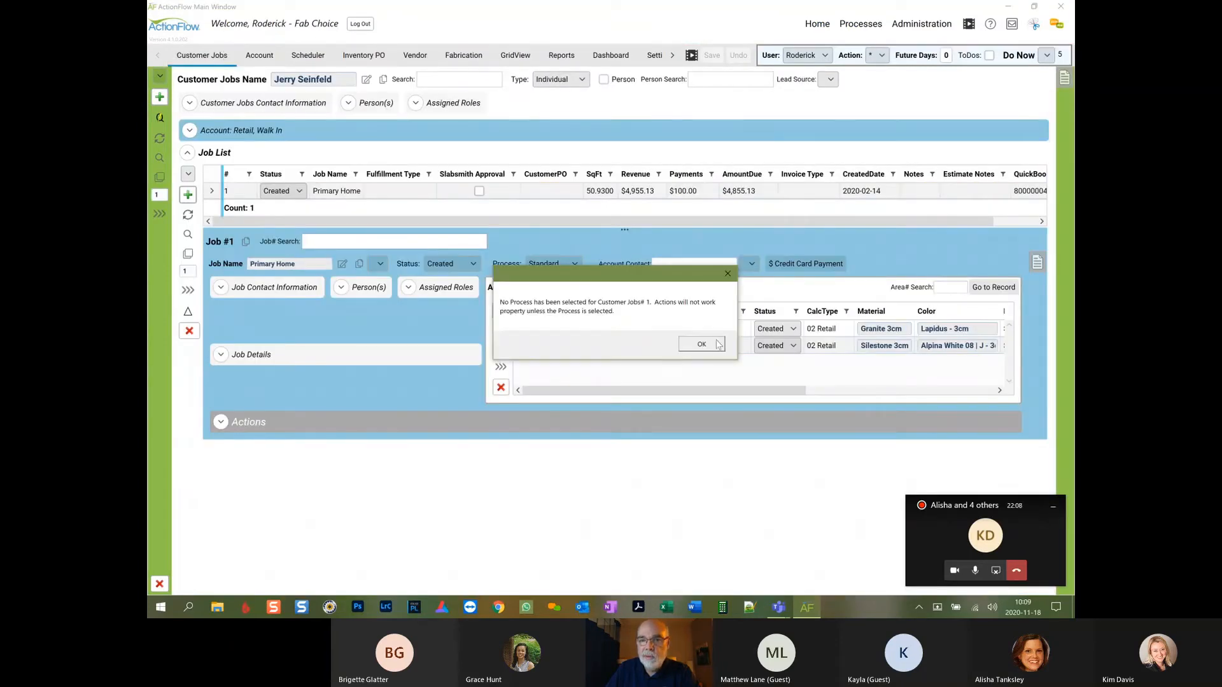
left_click(718, 345)
left_click(545, 345)
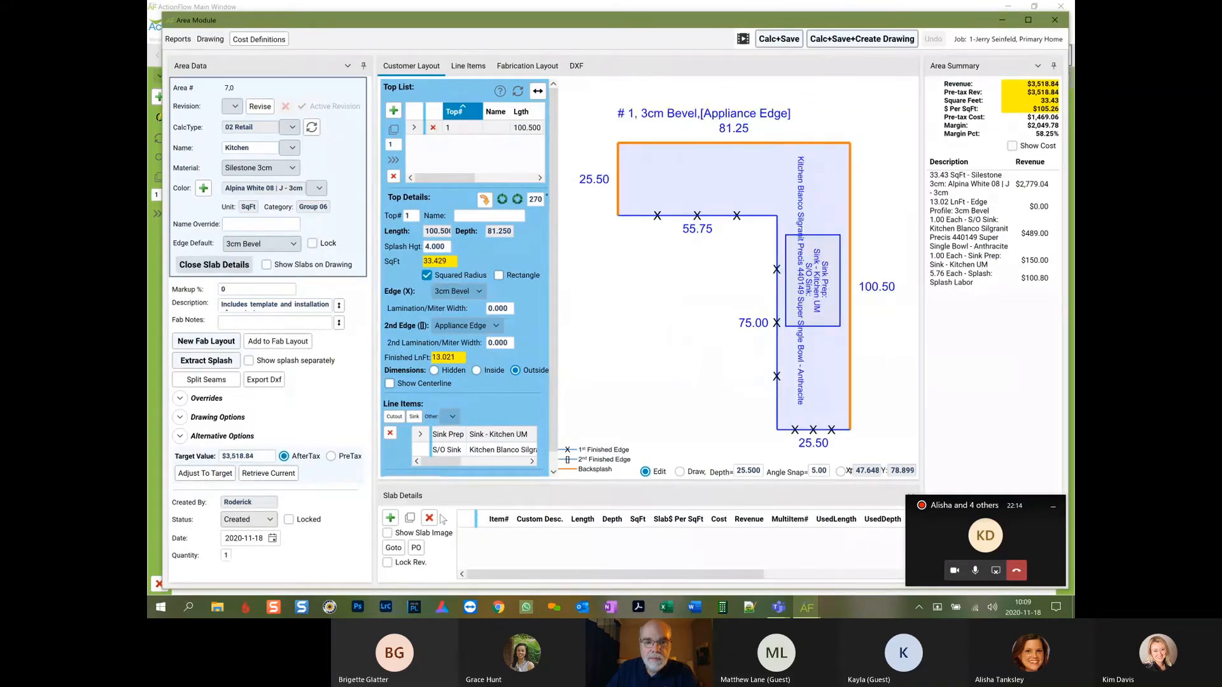
left_click(392, 518)
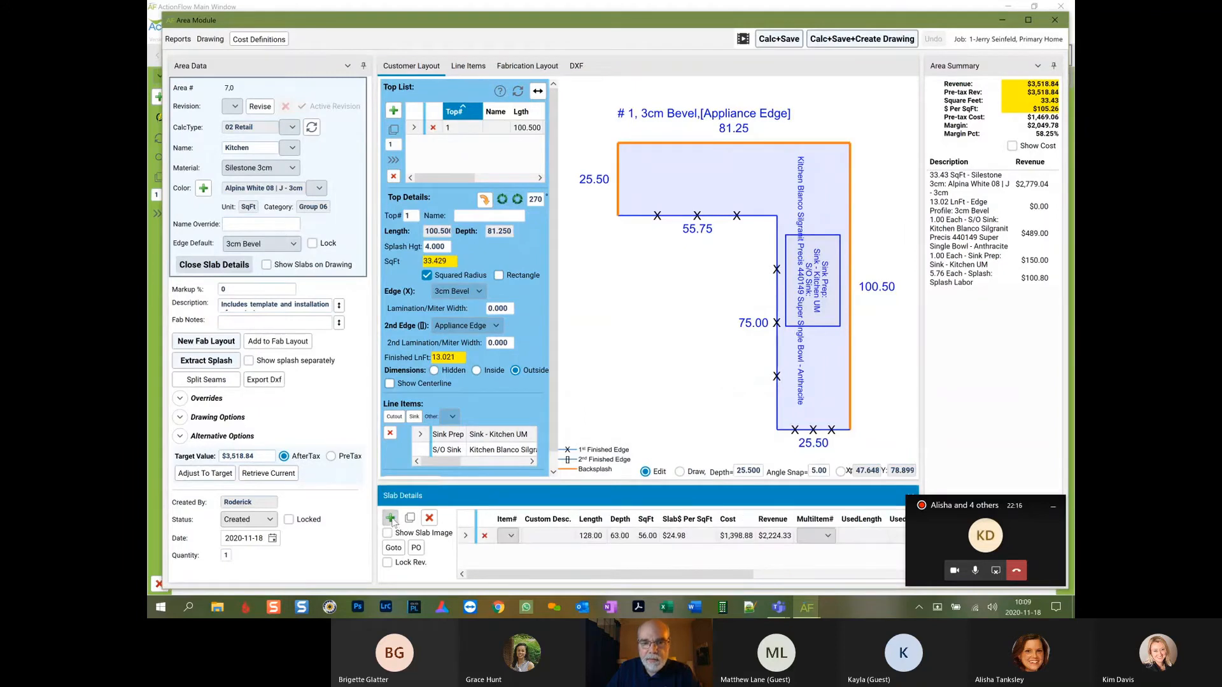
Assign consigned slab item 32 to the slab line of the Silestone kitchen area, save the recalculated area and close it
left_click(514, 536)
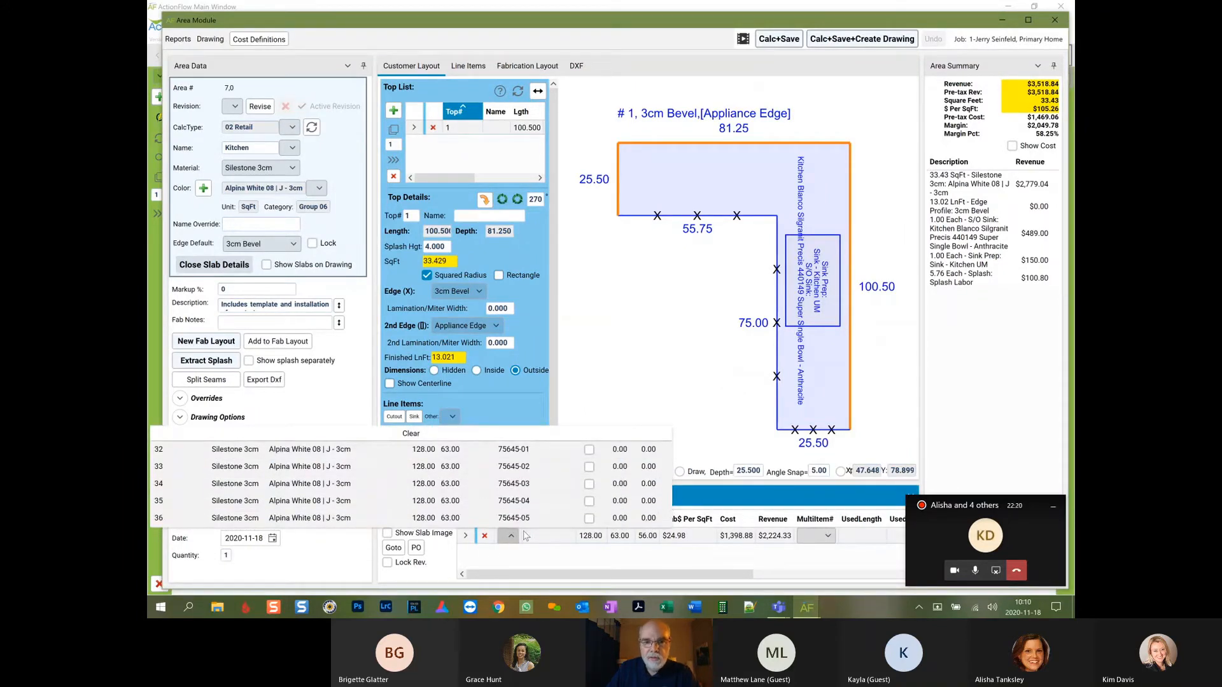
left_click(248, 450)
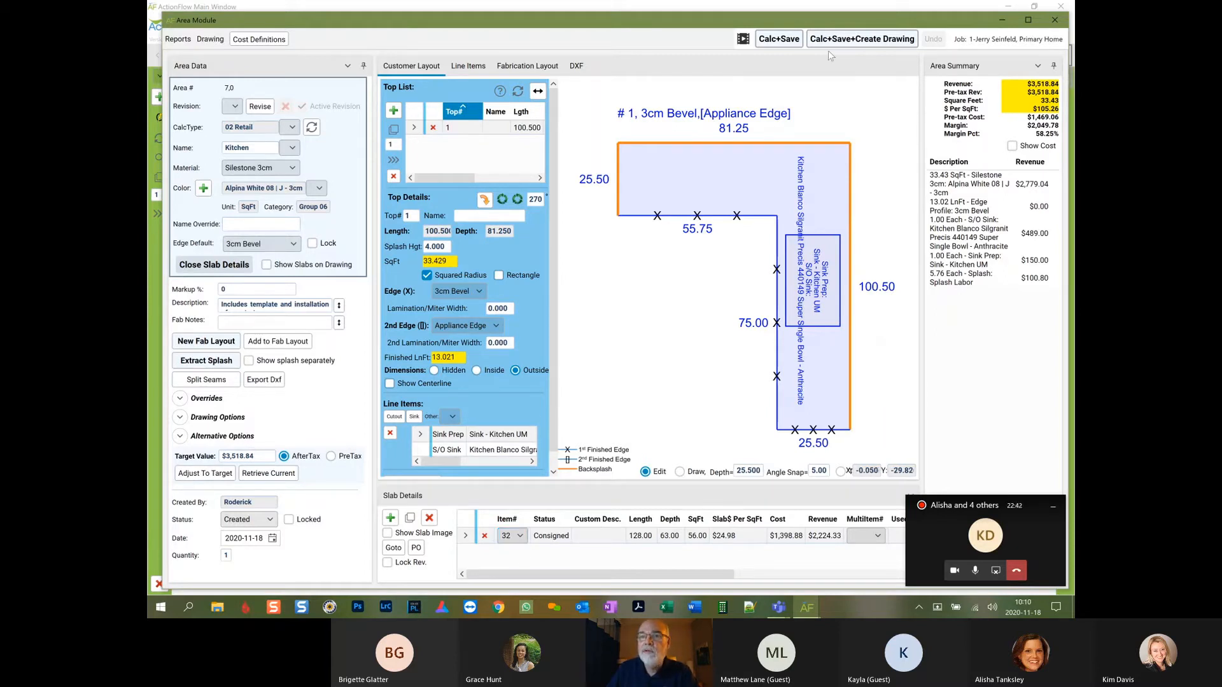
left_click(781, 40)
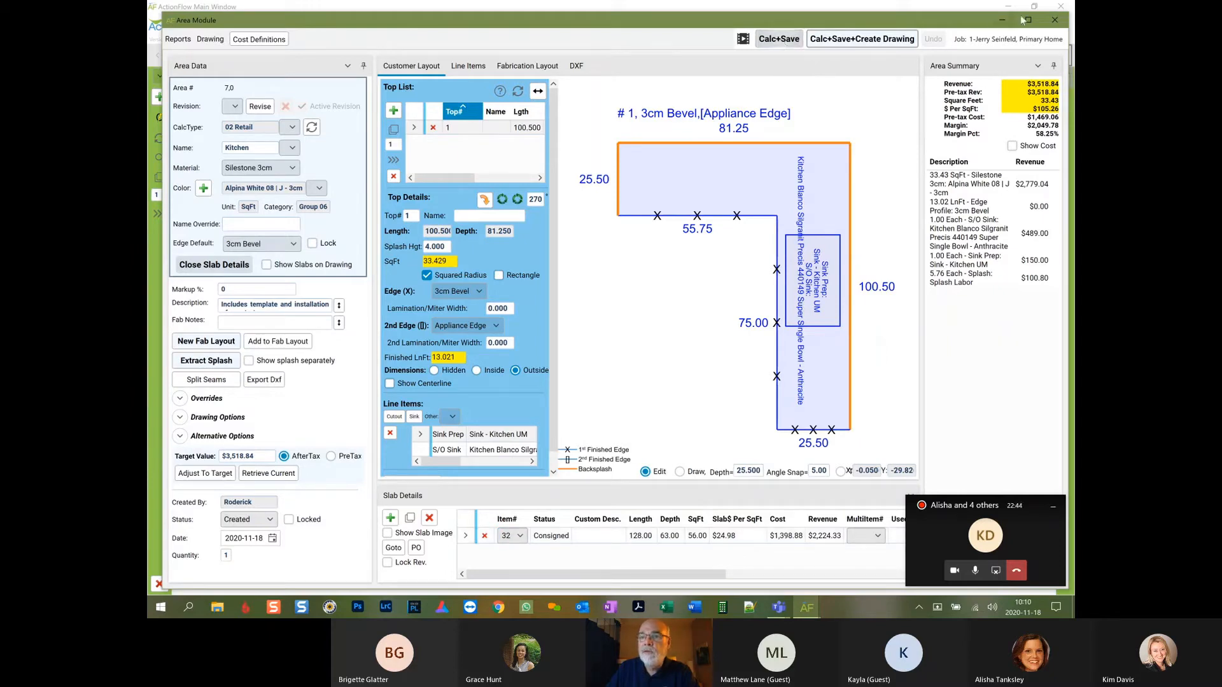
left_click(1055, 21)
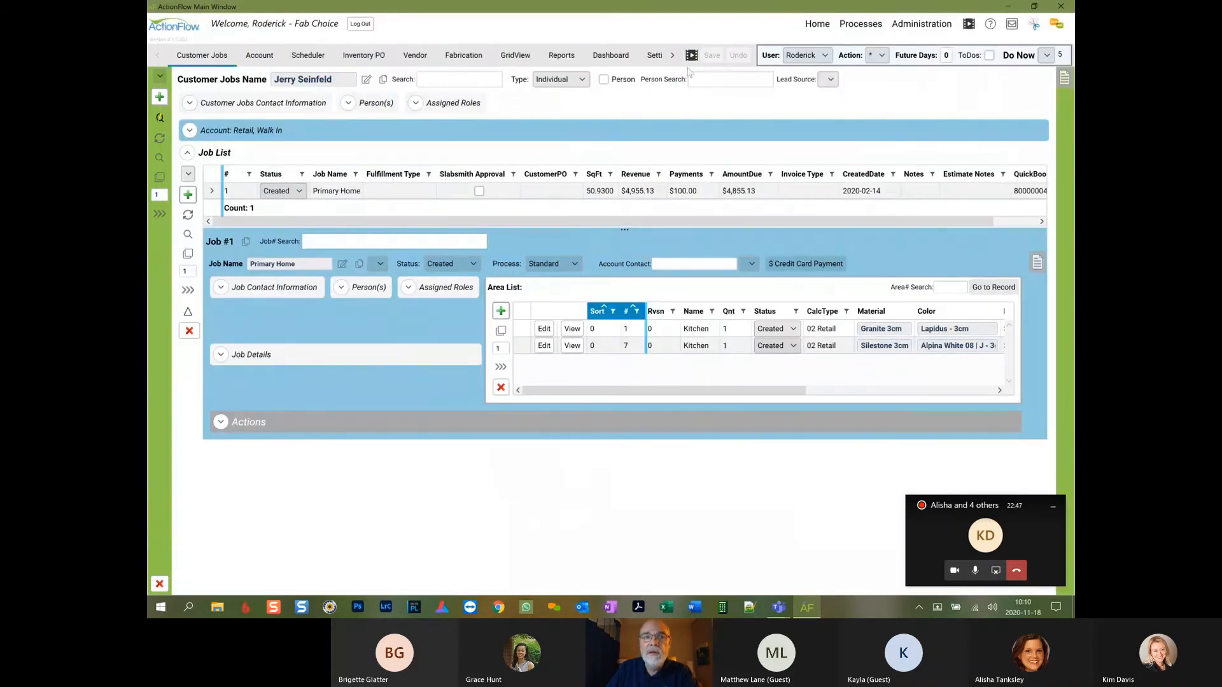
In the job's fabrication view, mark Silestone slab item 32 as used with no remnant and done with the slab
left_click(469, 63)
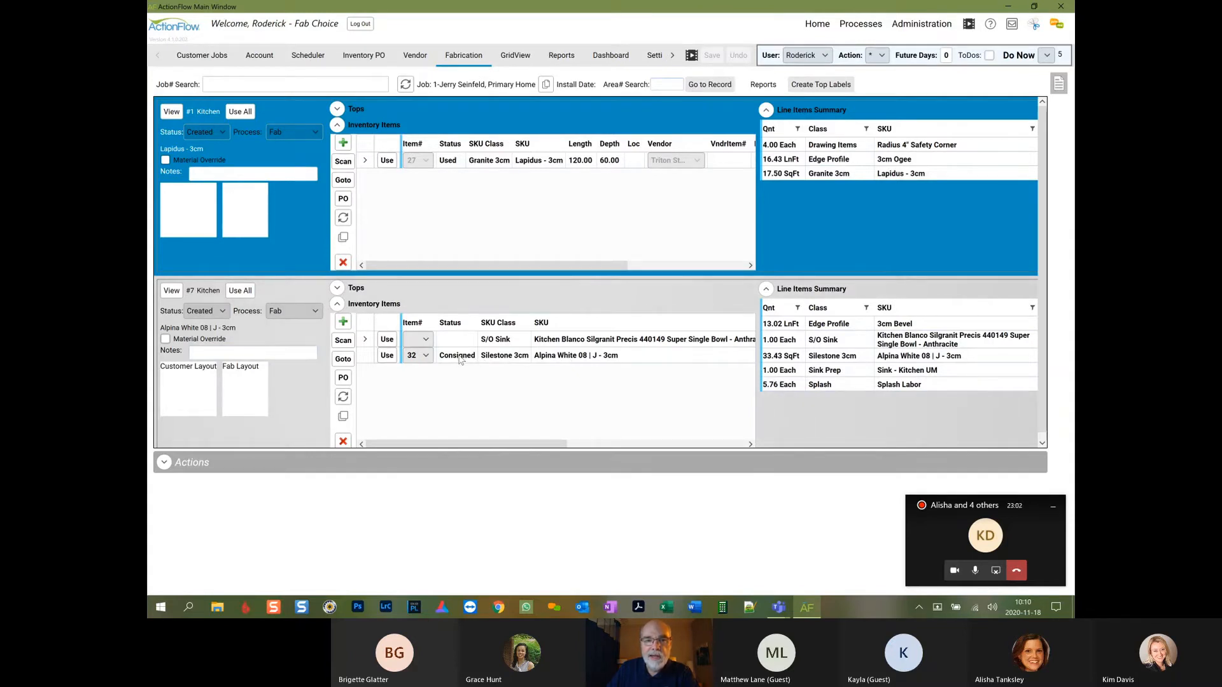
left_click(386, 356)
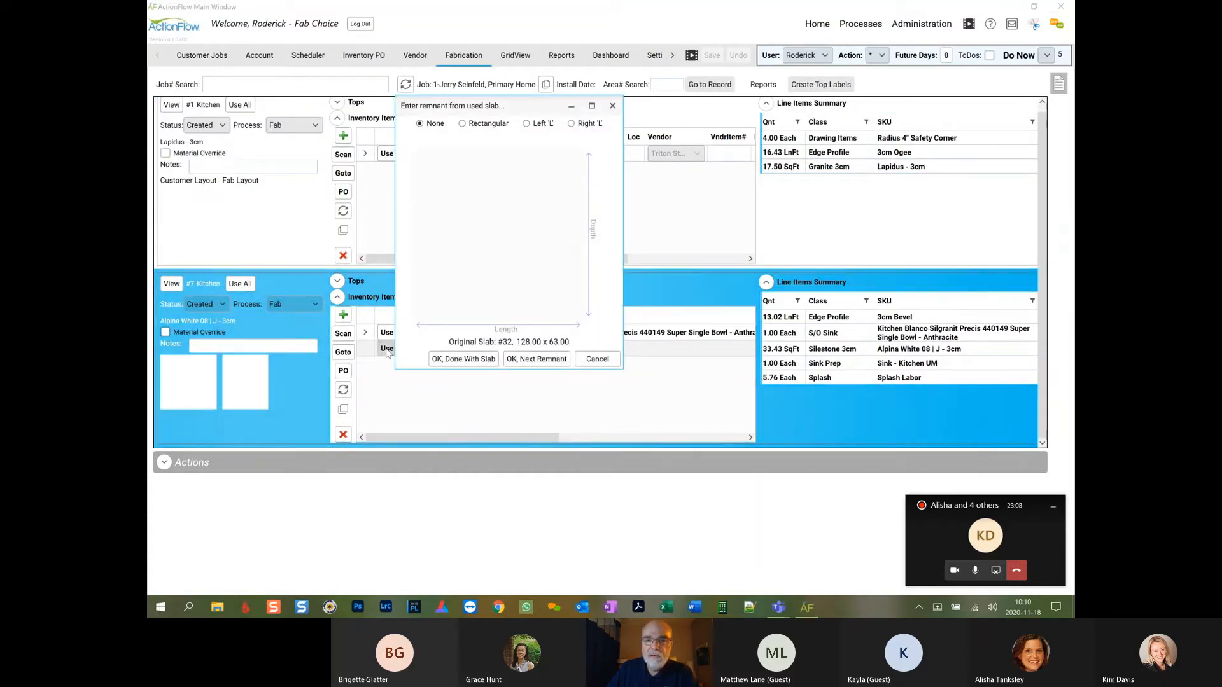
left_click(463, 359)
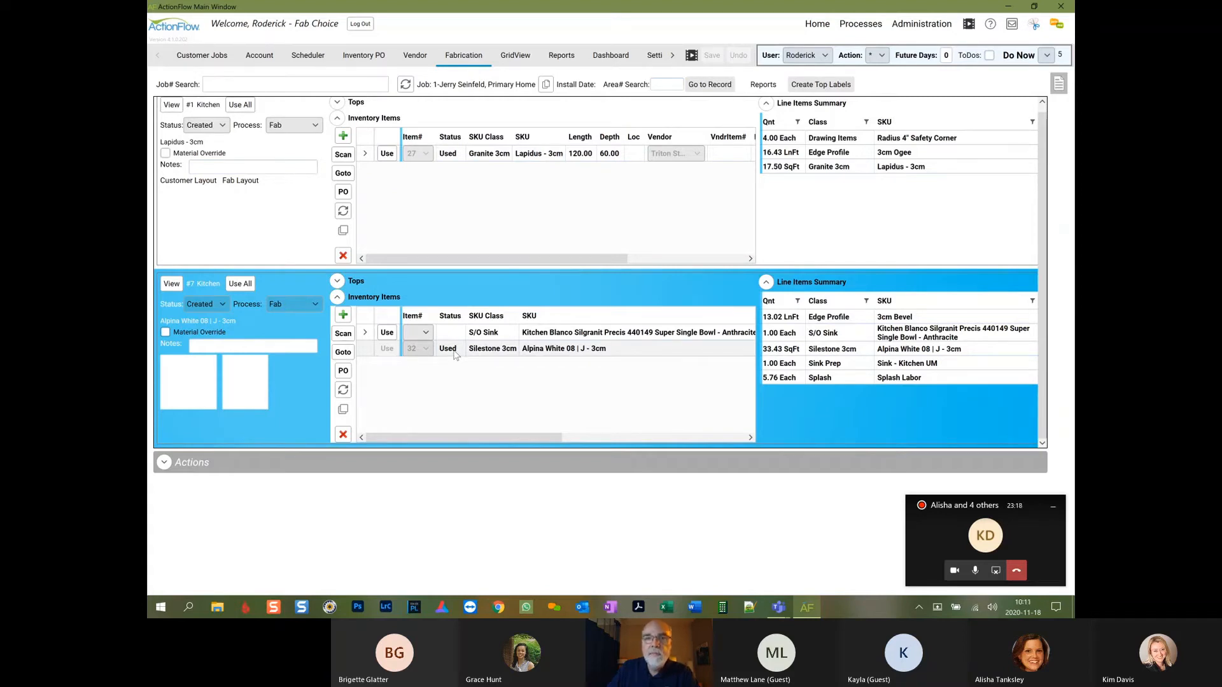
Refresh the consigned Cosentino purchase order to check its slab statuses, and run the Consigned Slabs To Pay For report
left_click(367, 63)
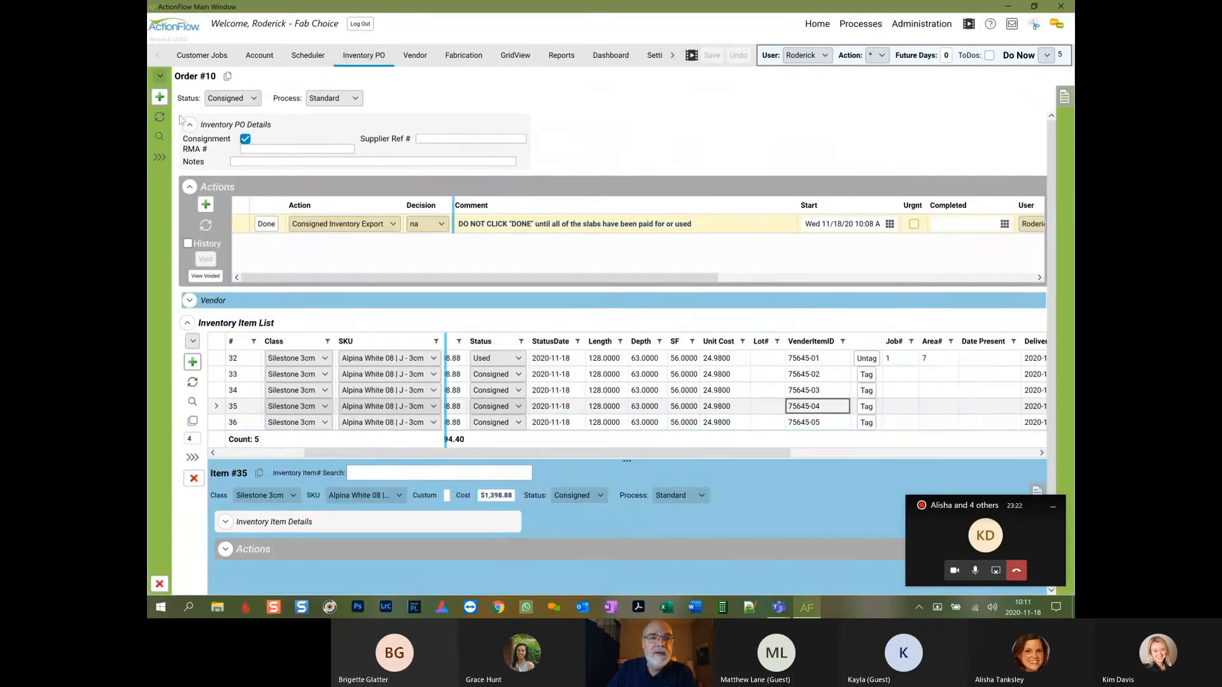
left_click(159, 118)
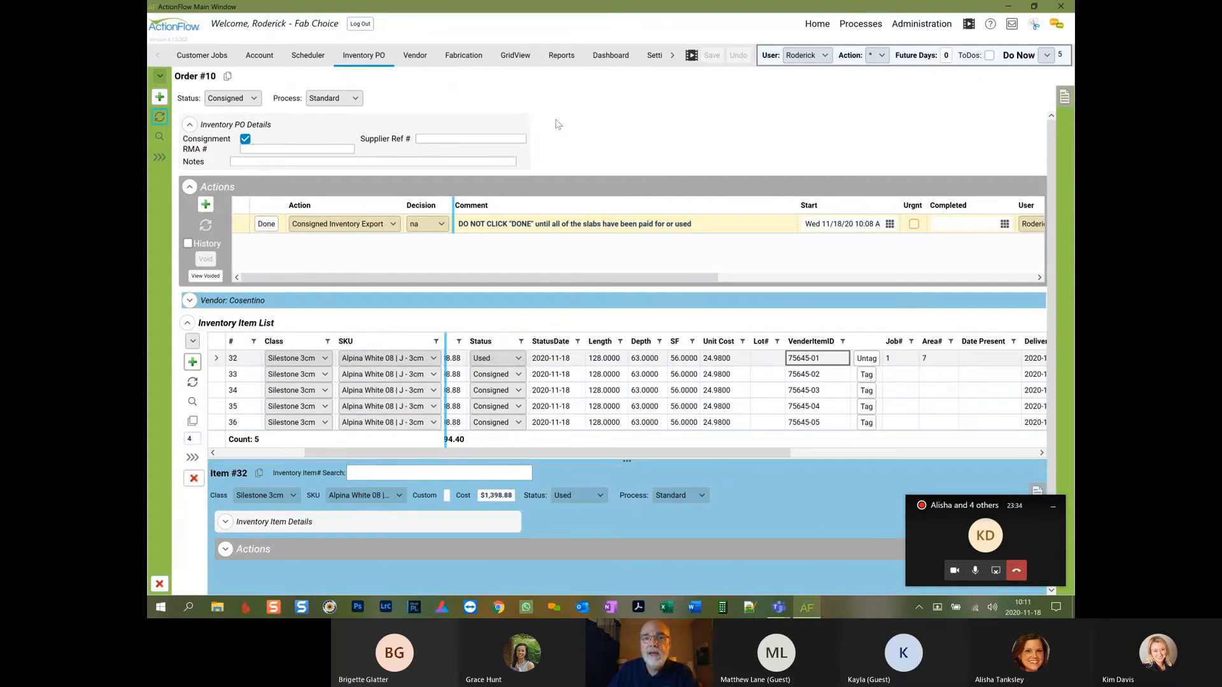
left_click(562, 56)
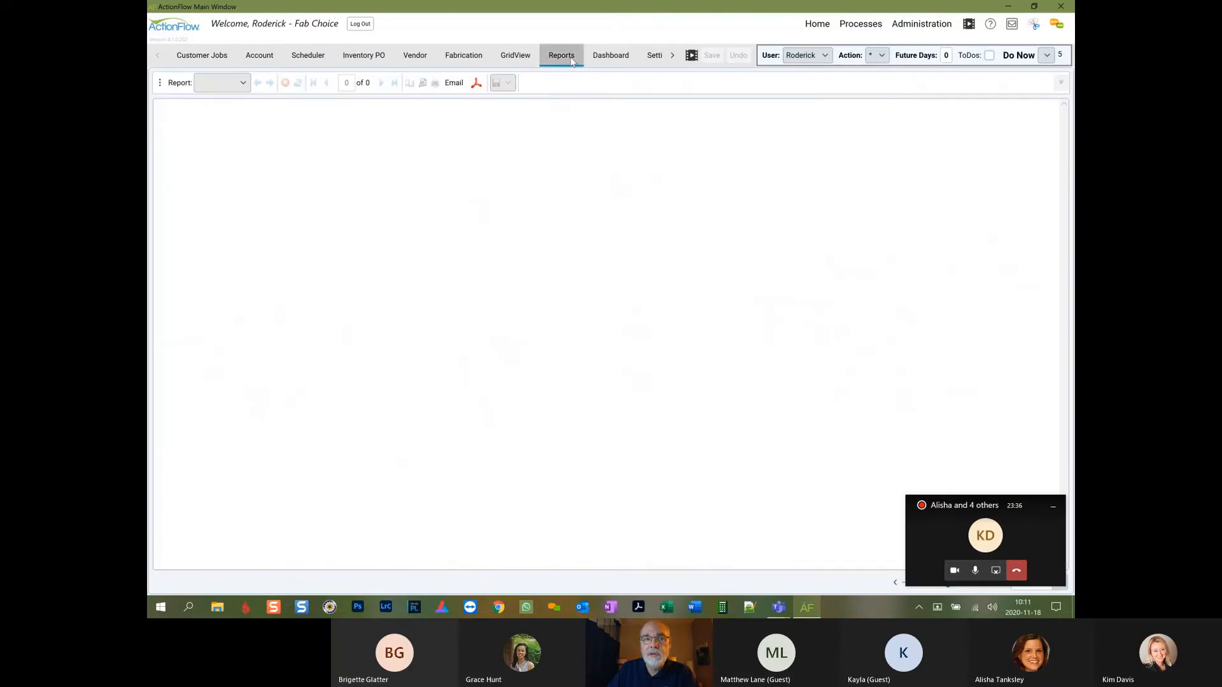
left_click(242, 84)
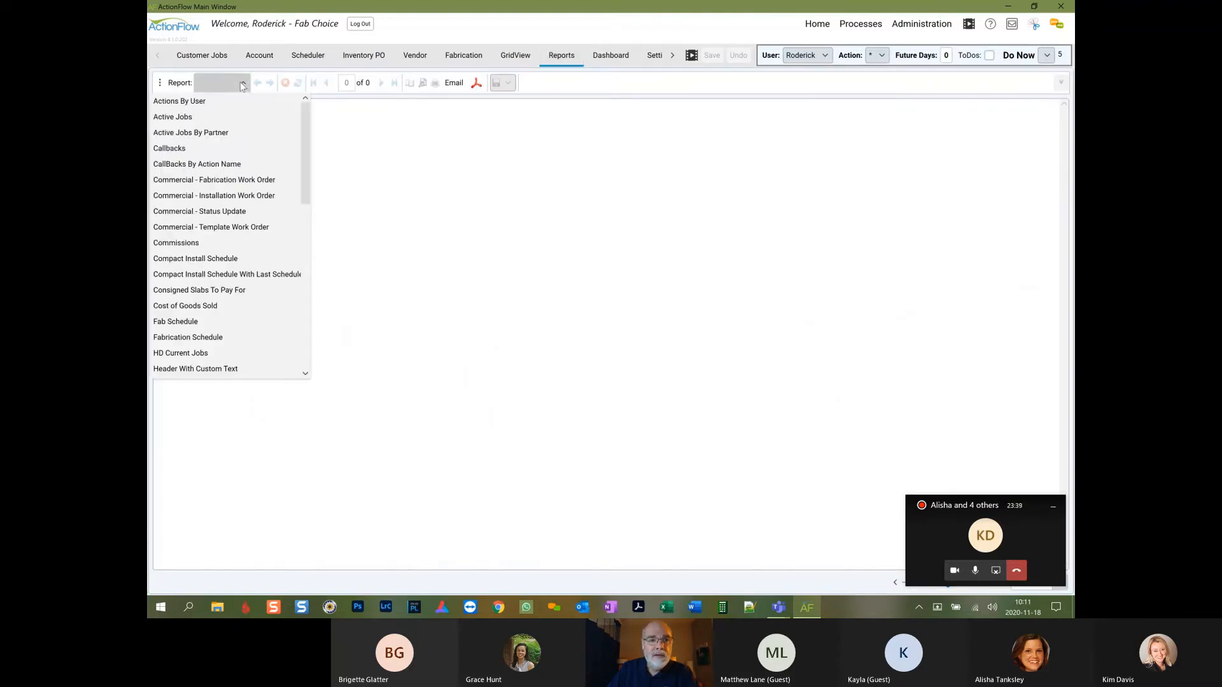
left_click(203, 291)
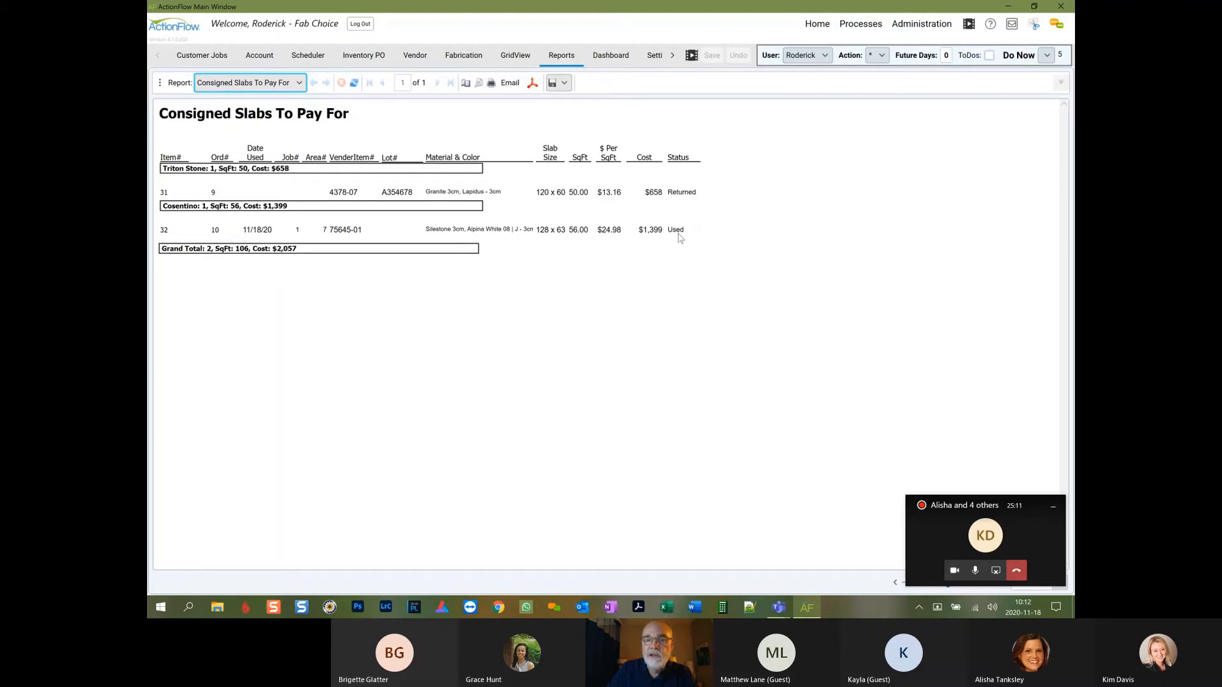
Return to the consigned Cosentino purchase order, reload it and look through the list of orders
left_click(354, 61)
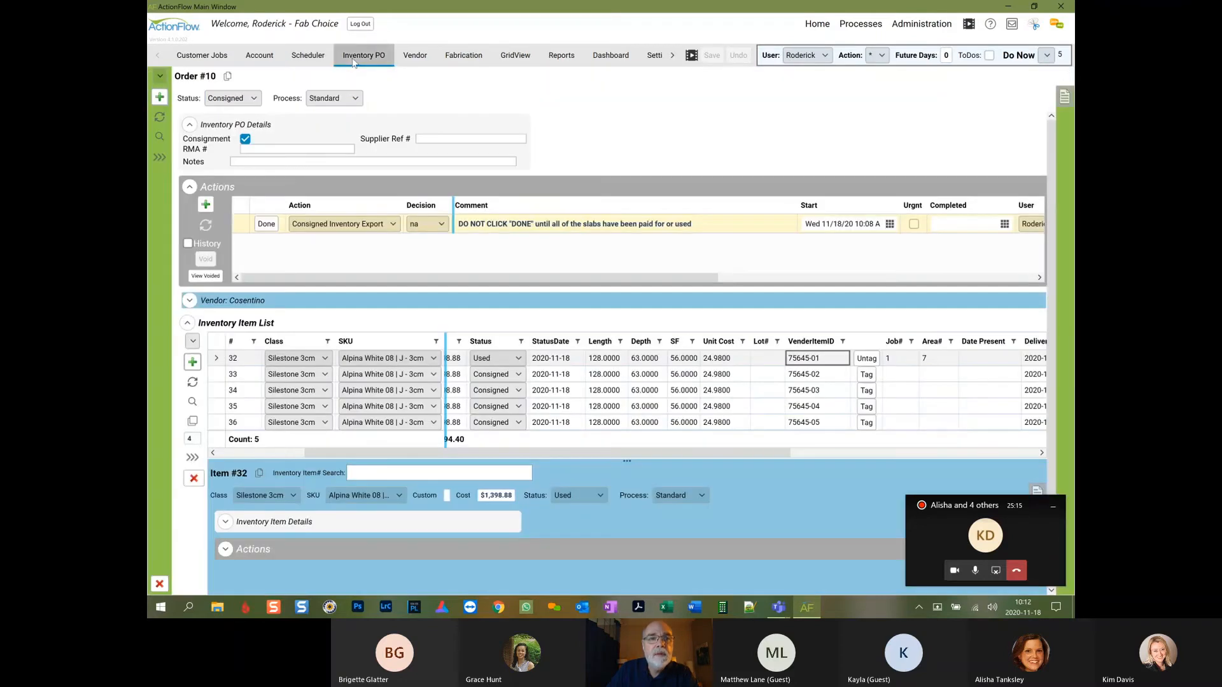
left_click(156, 120)
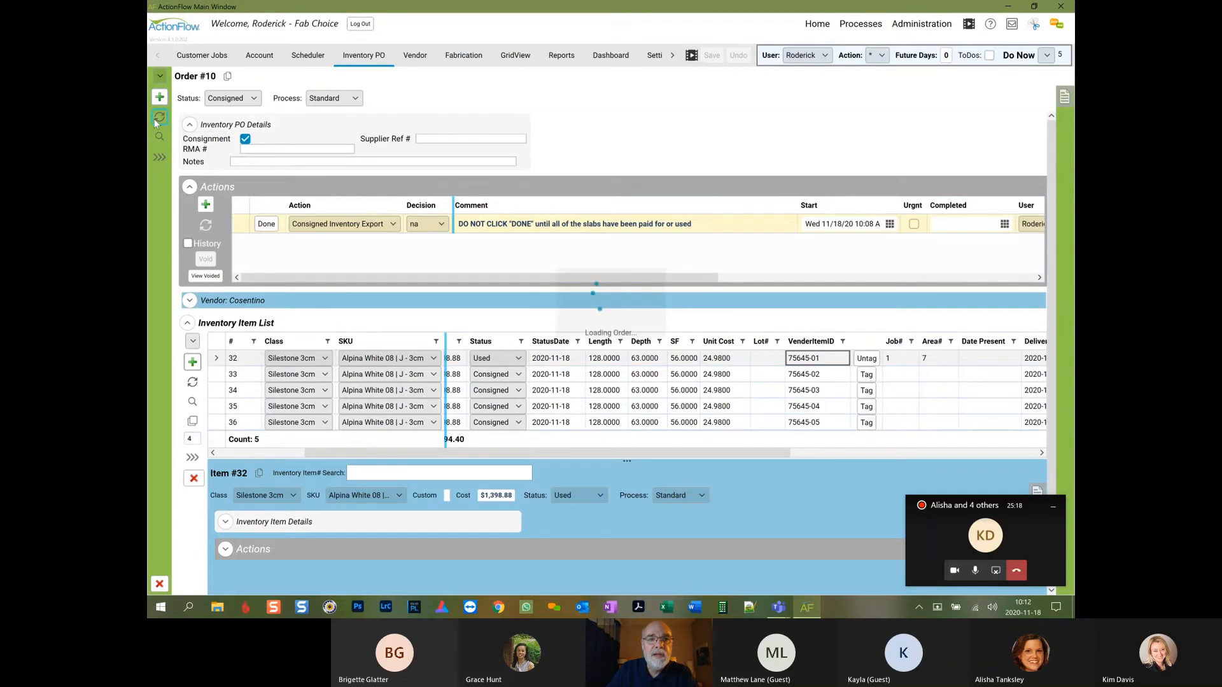
left_click(160, 77)
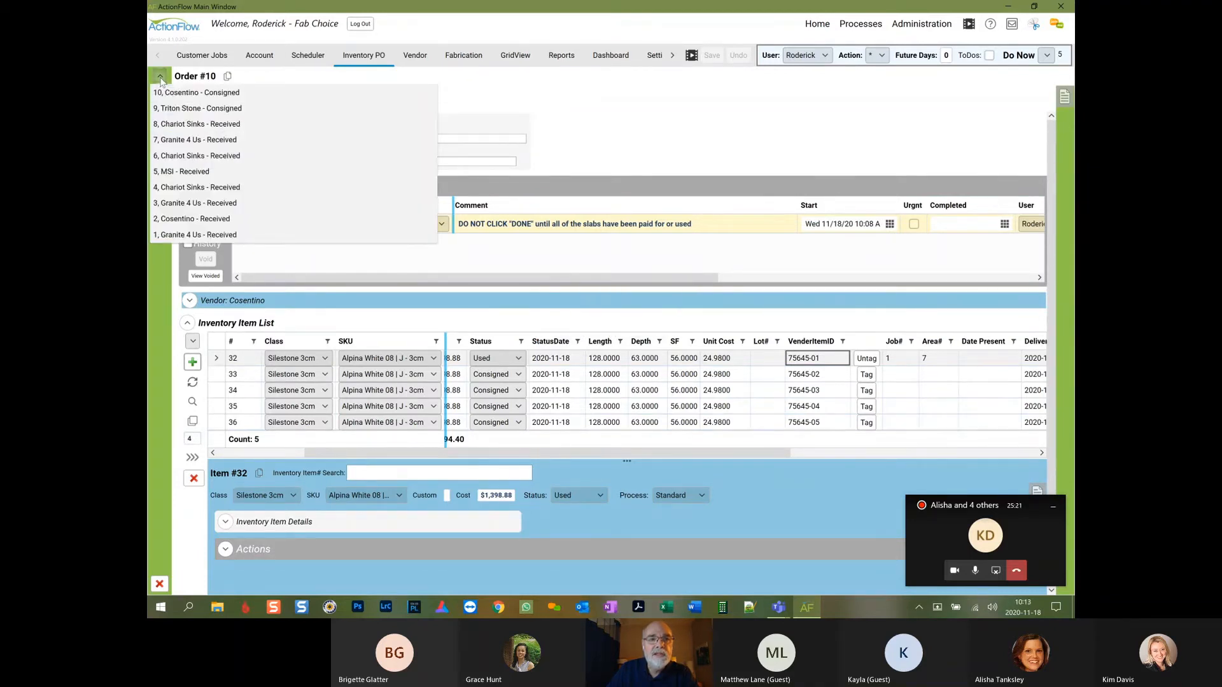
left_click(551, 130)
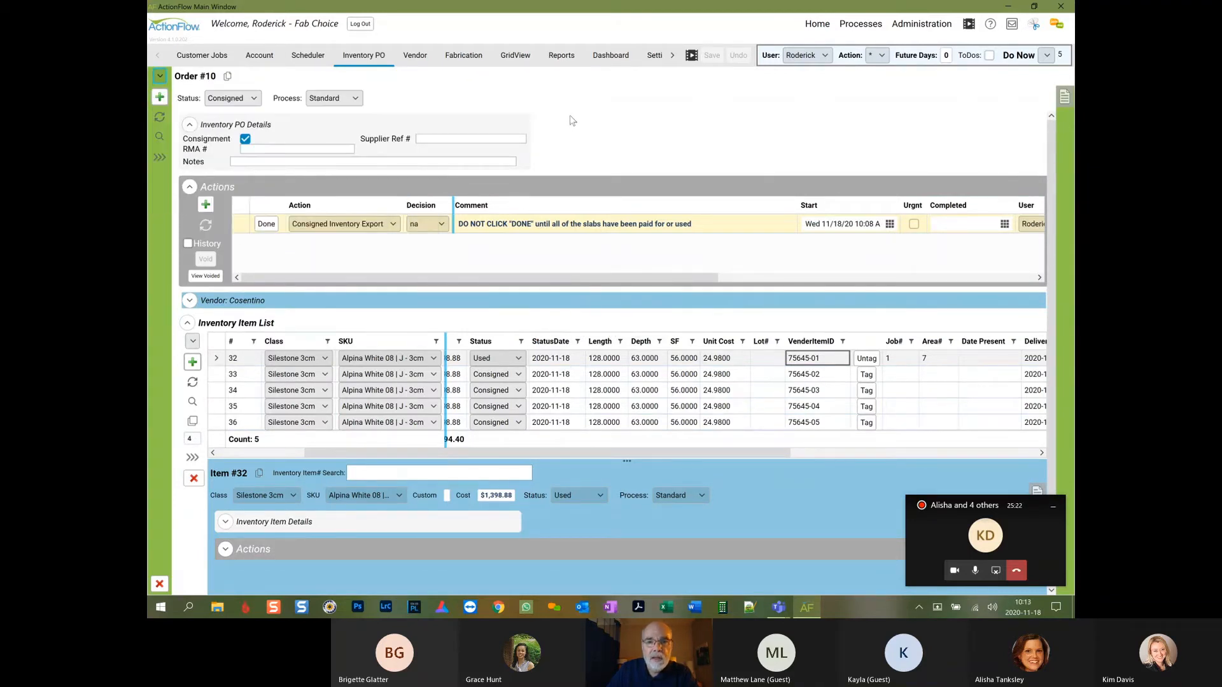
Enter invoice number 456732 and invoice date 2020-11-20 for slab item 32 and save the purchase order
left_click_drag(407, 453, 354, 451)
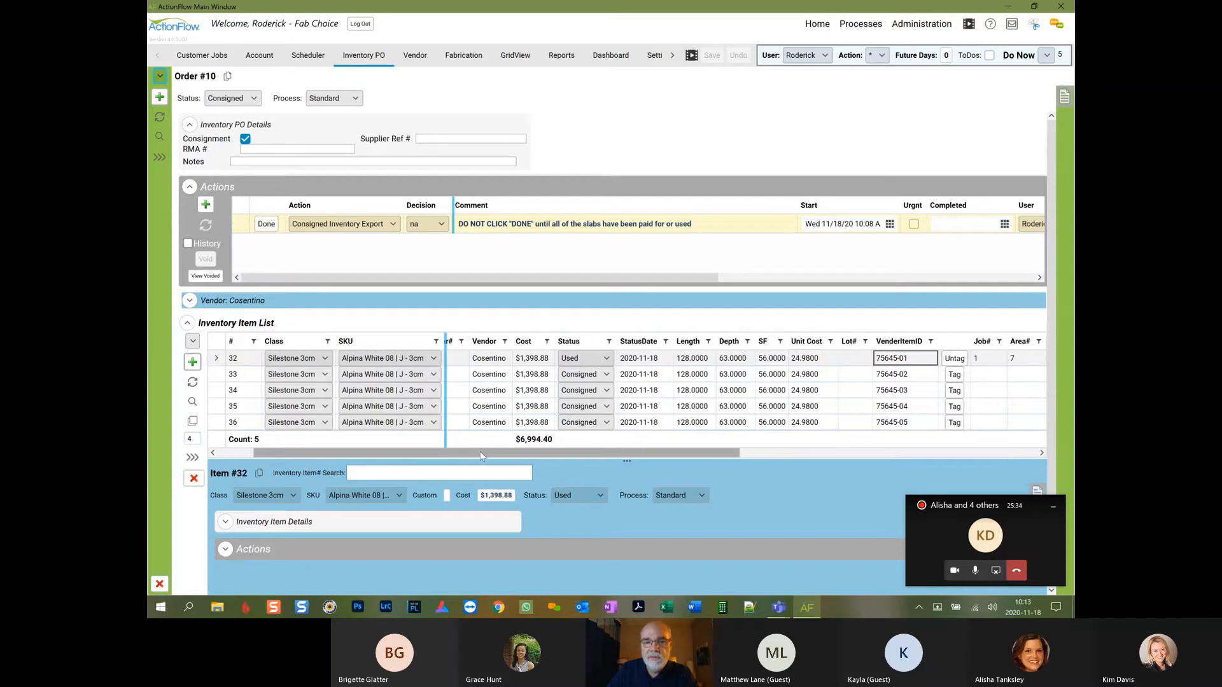
left_click_drag(479, 452, 903, 457)
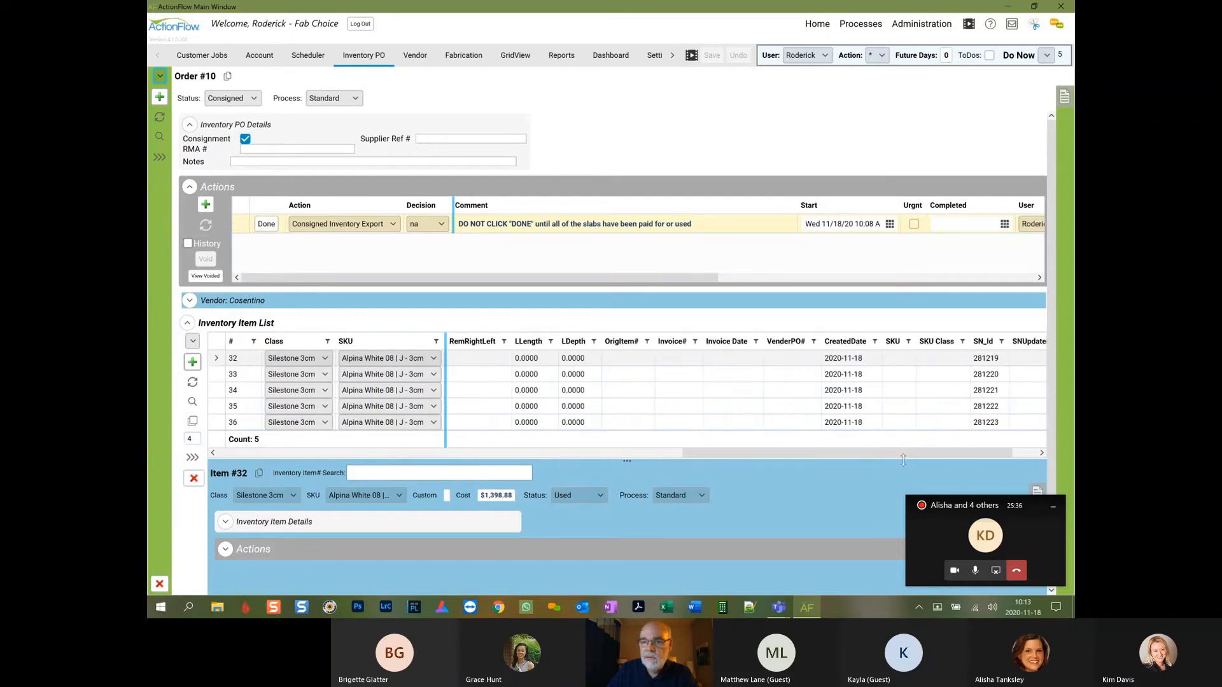
mouse_move(761, 457)
left_mouse_down()
mouse_move(814, 455)
mouse_move(760, 457)
left_mouse_up()
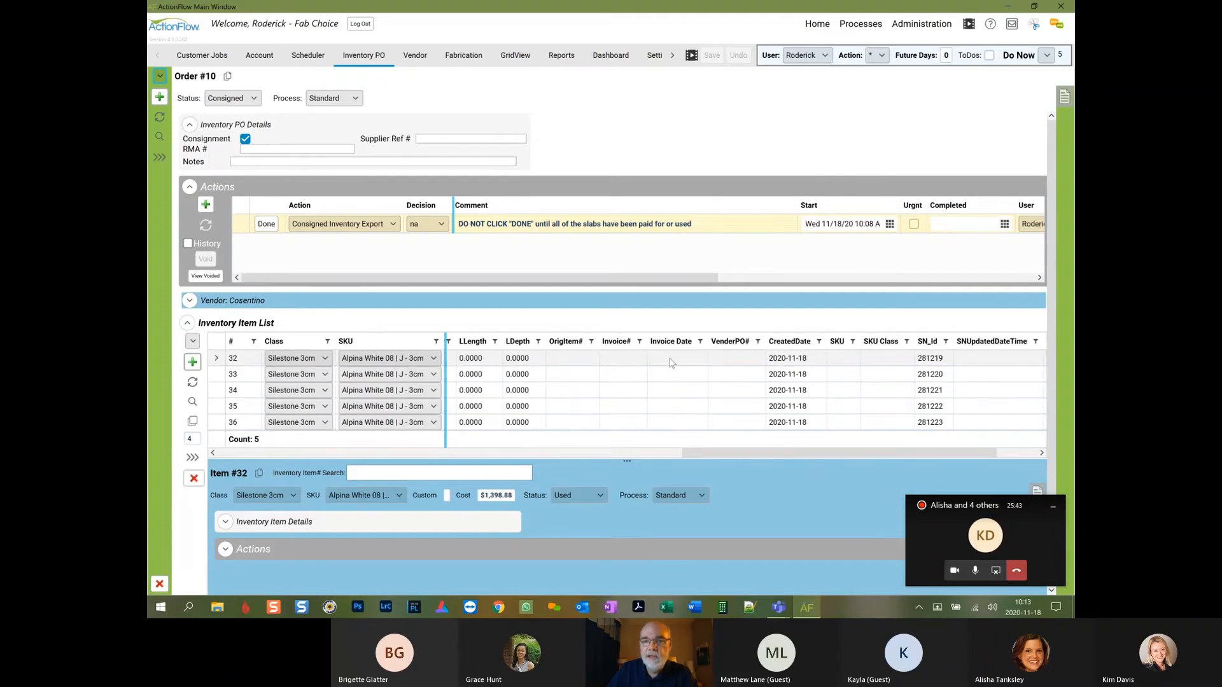
left_click(627, 363)
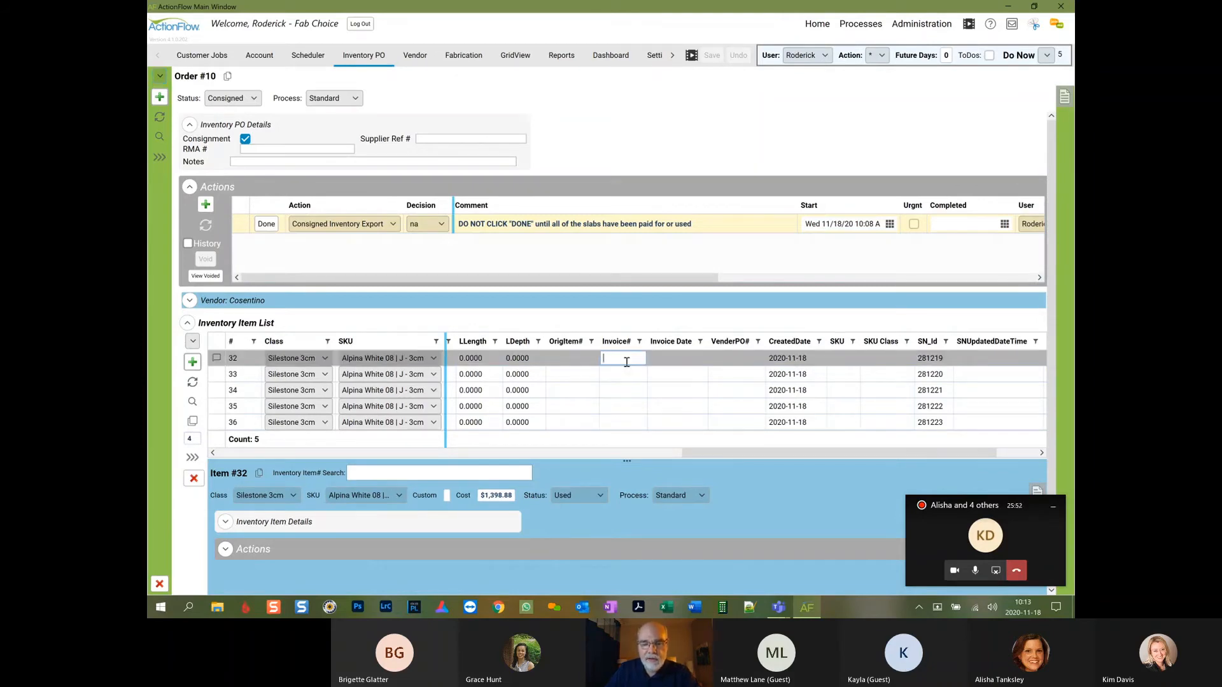
type("456732")
left_click(671, 357)
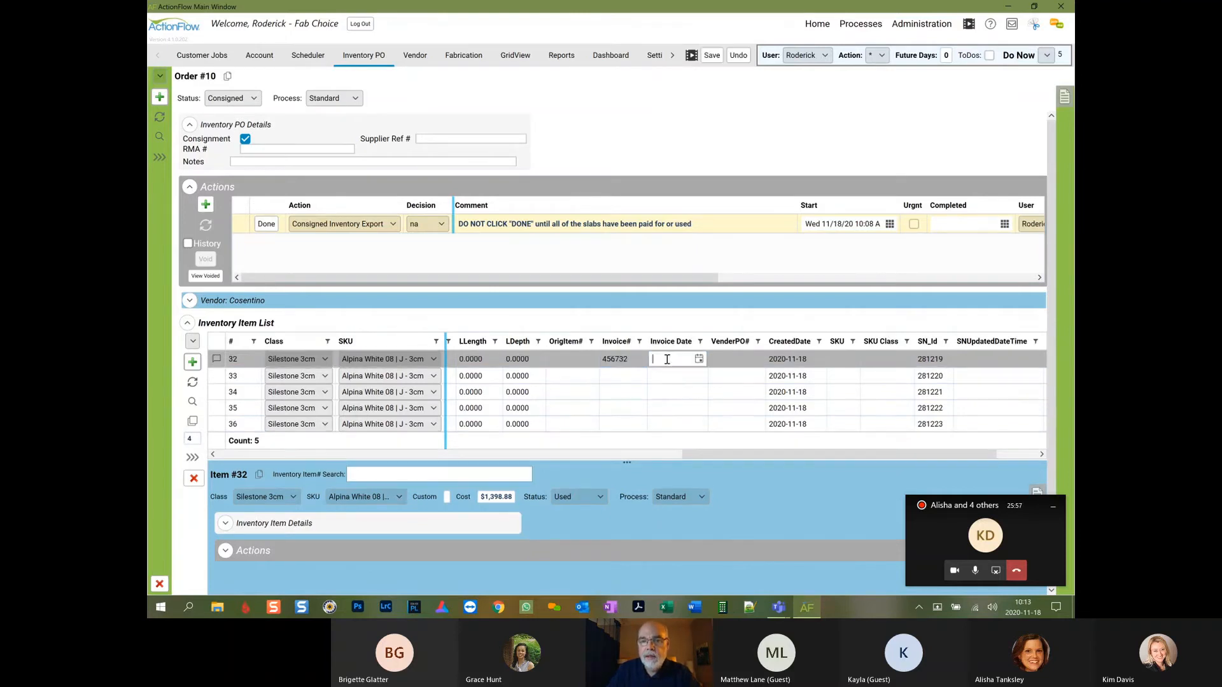
left_click(699, 359)
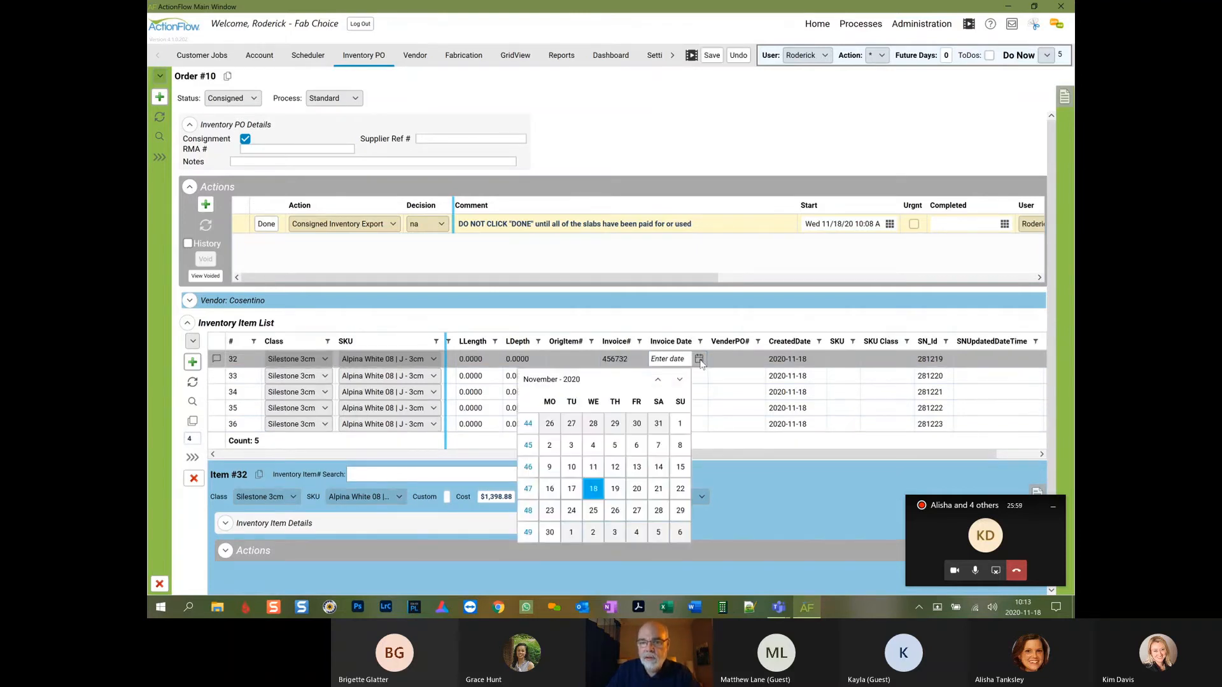
left_click(636, 489)
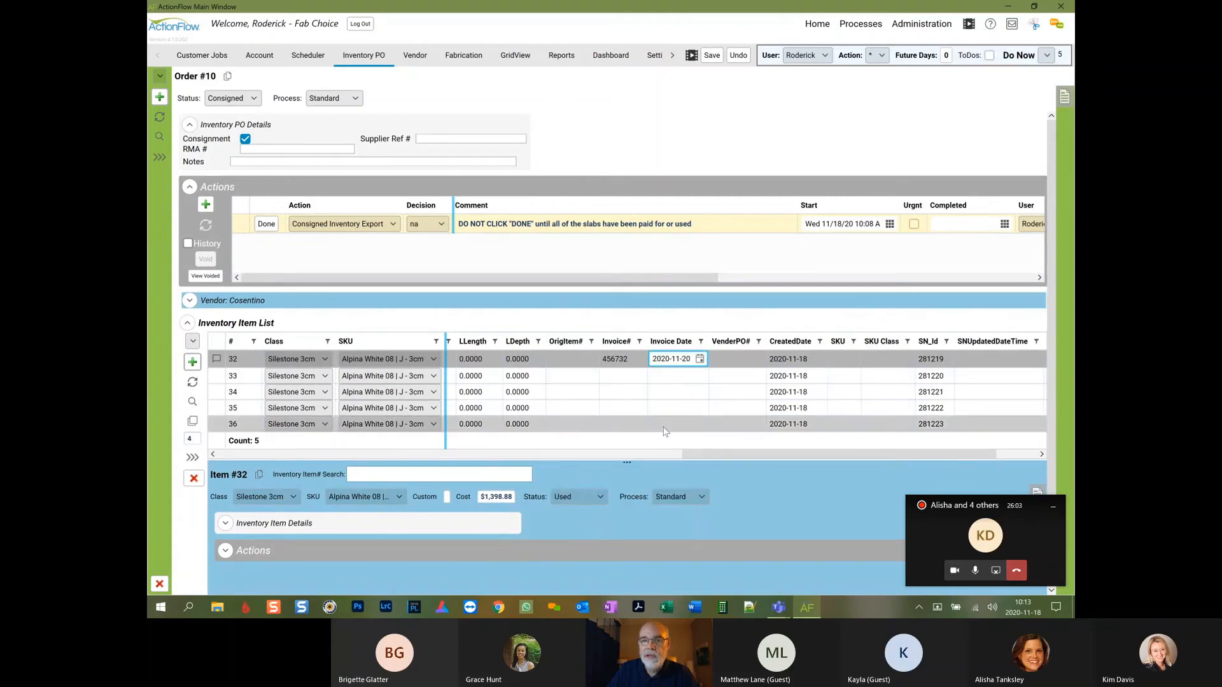
key("Tab")
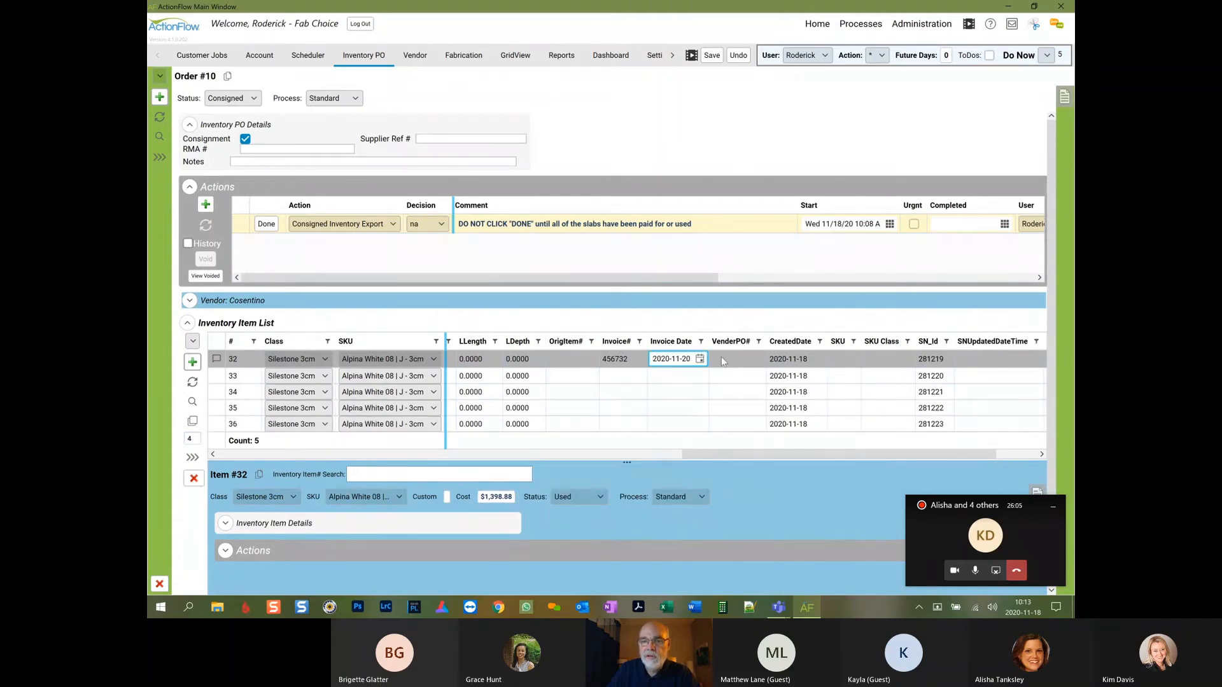
left_click_drag(695, 453, 671, 454)
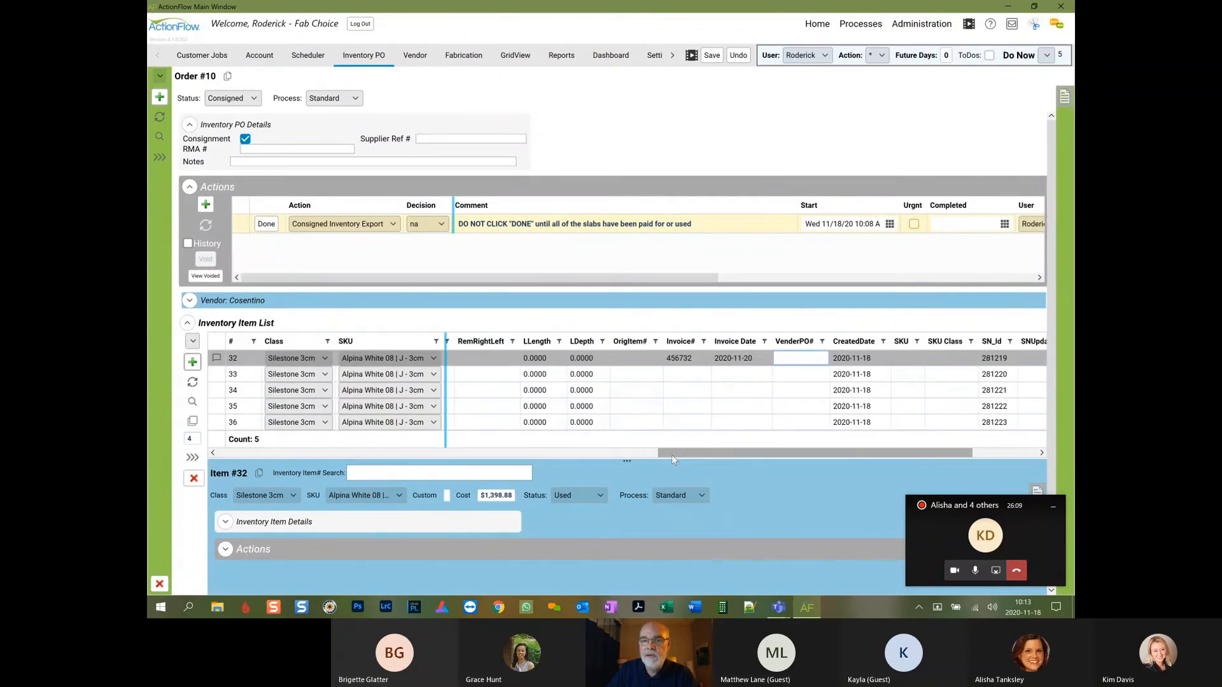
left_click_drag(671, 454, 251, 456)
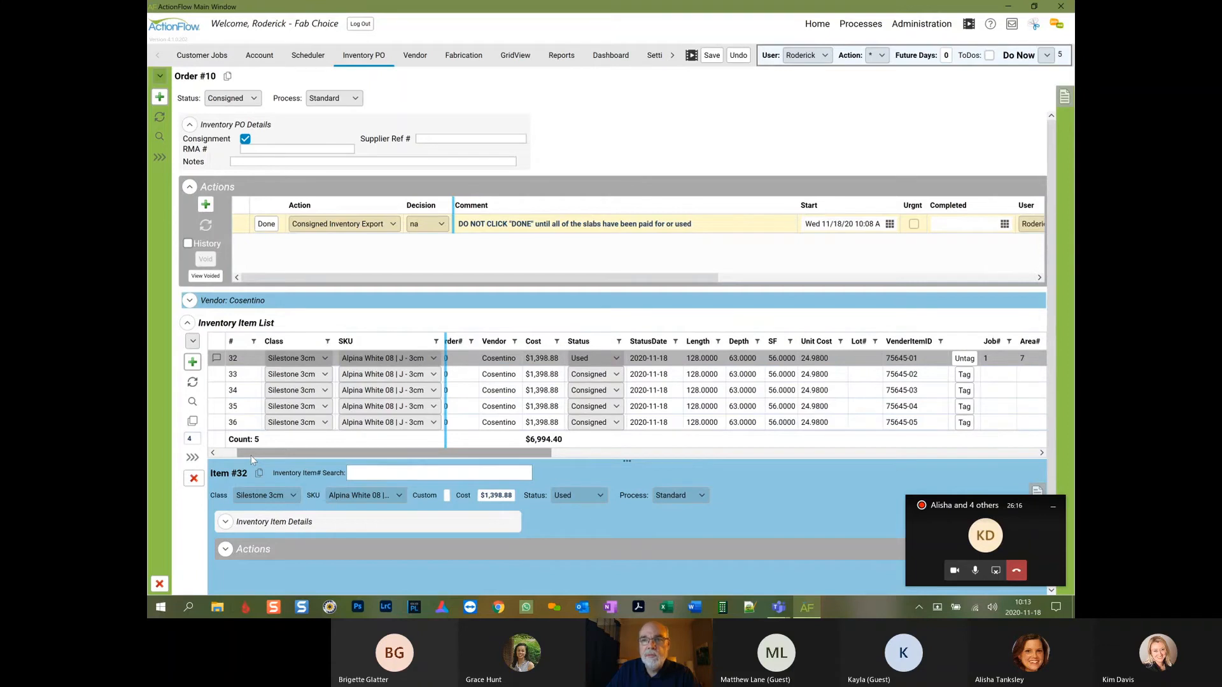
left_click(718, 58)
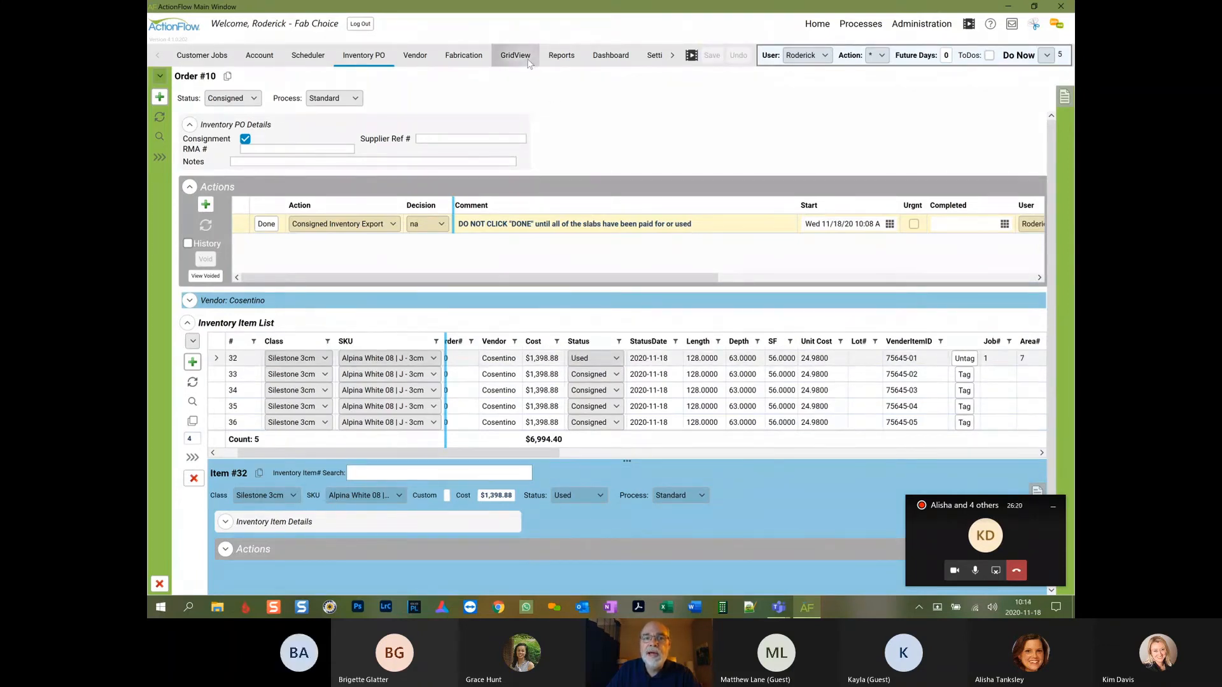
Refresh the Consigned Slabs To Pay For report to check the invoiced slab, and return to the purchase order
left_click(551, 63)
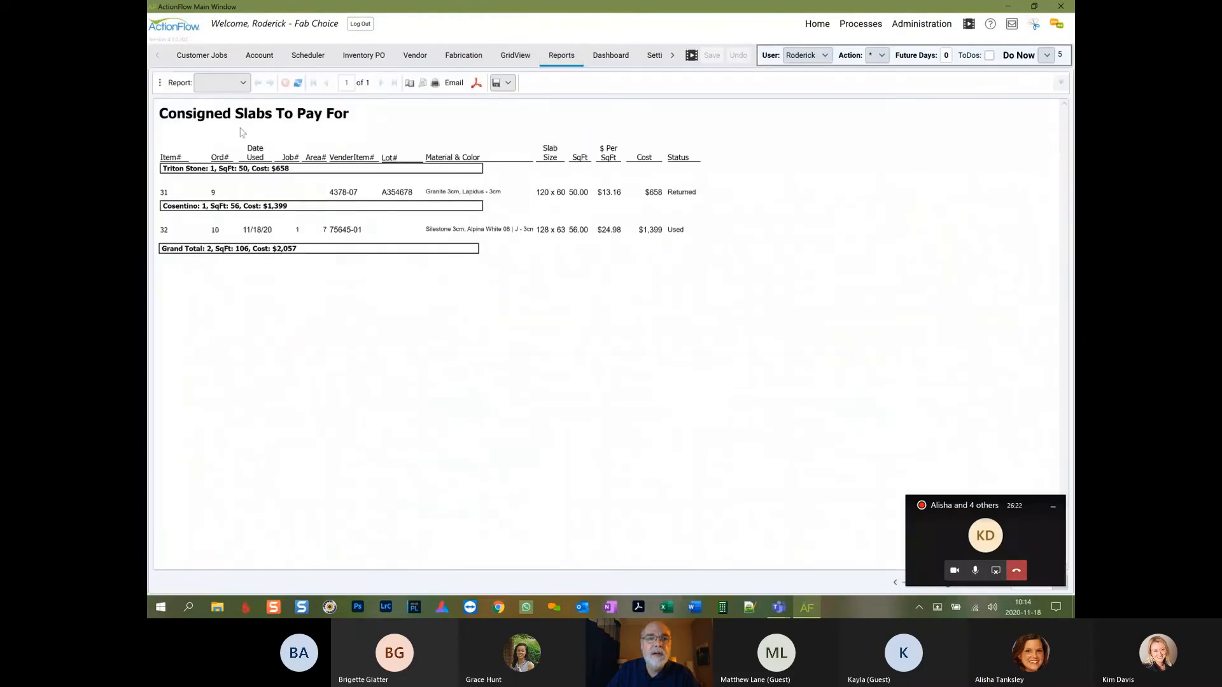
left_click(298, 83)
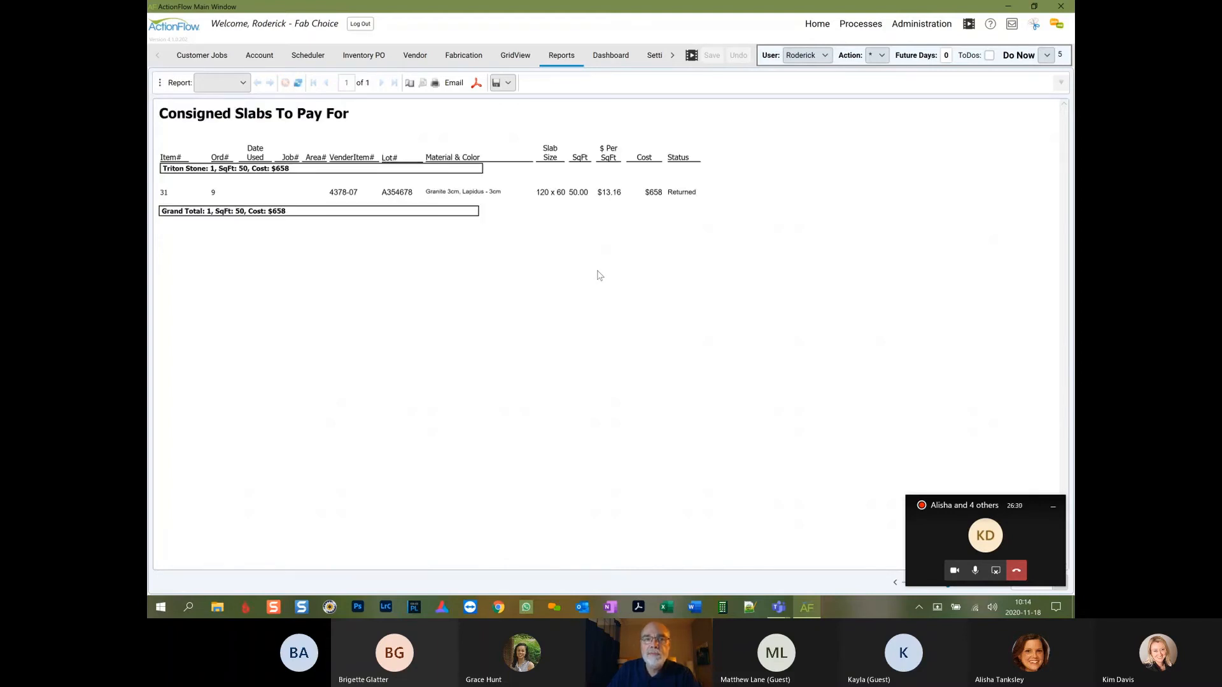
left_click(372, 60)
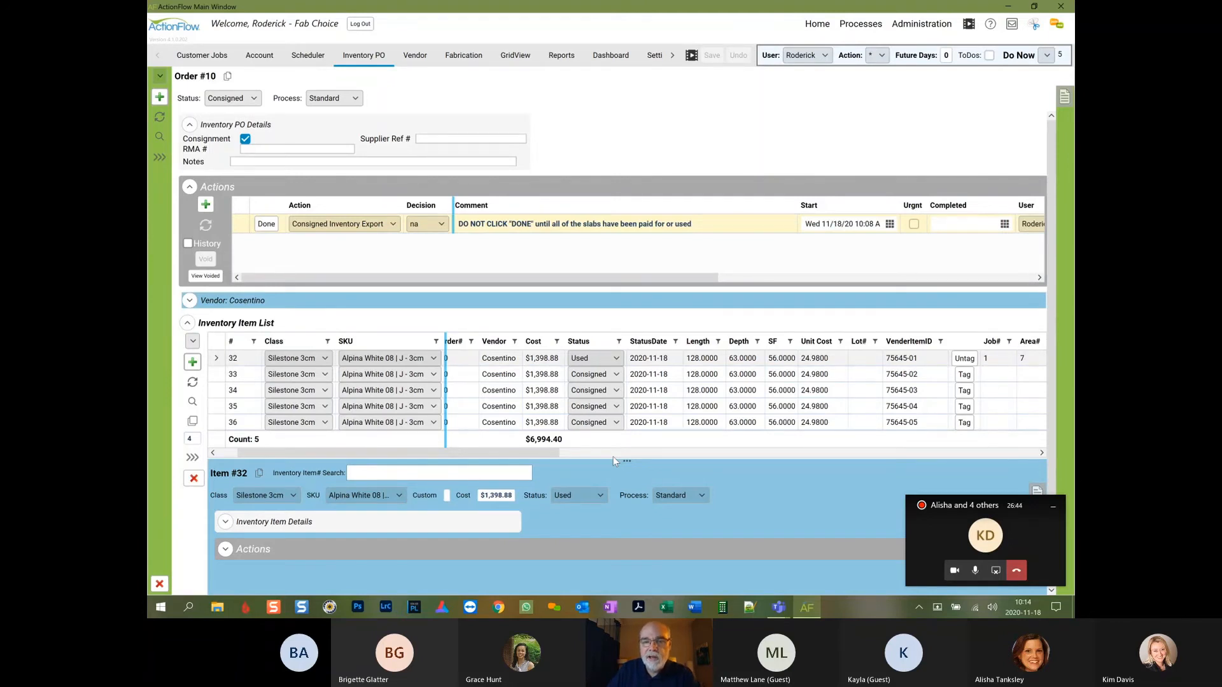
Set the status of slab items 33, 34 and 35 to Used in the inventory item list
left_click(616, 375)
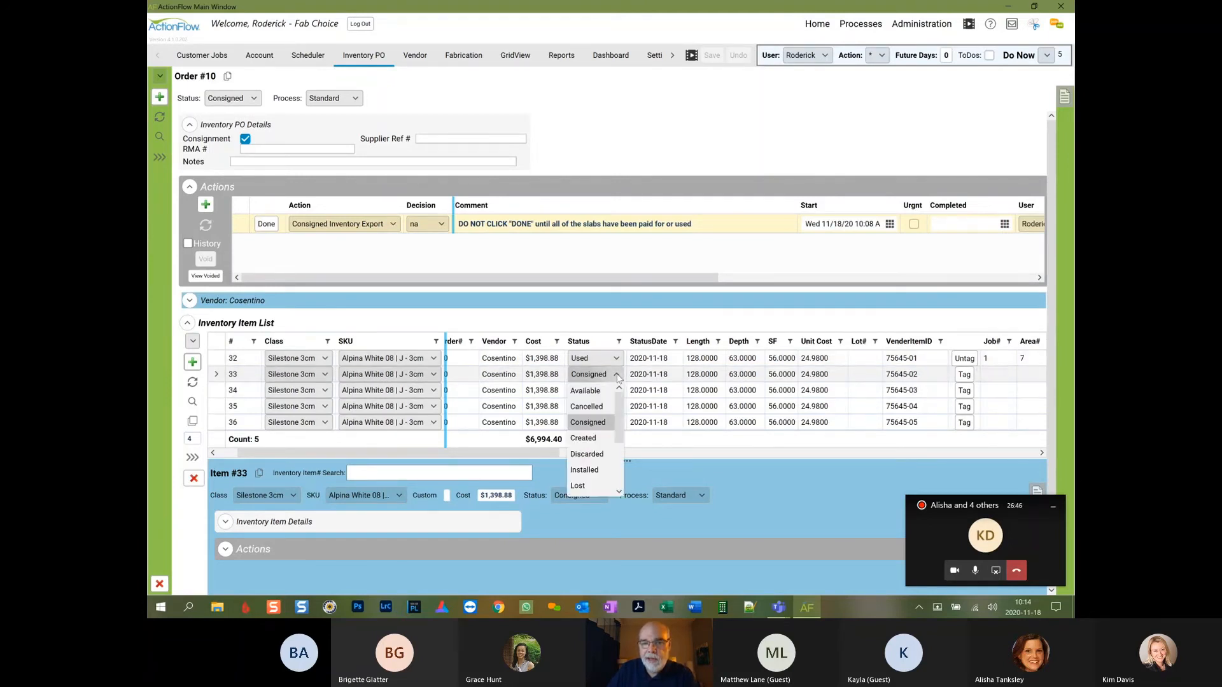
left_click_drag(622, 434, 620, 485)
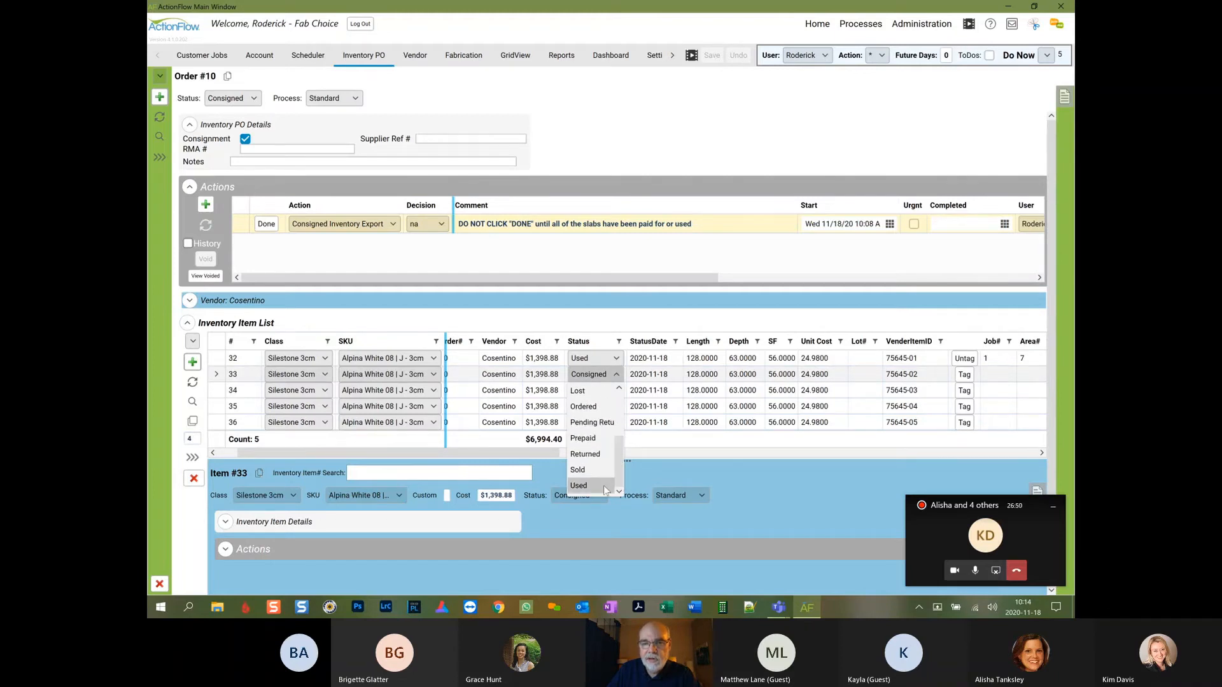
left_click(604, 488)
left_click(615, 390)
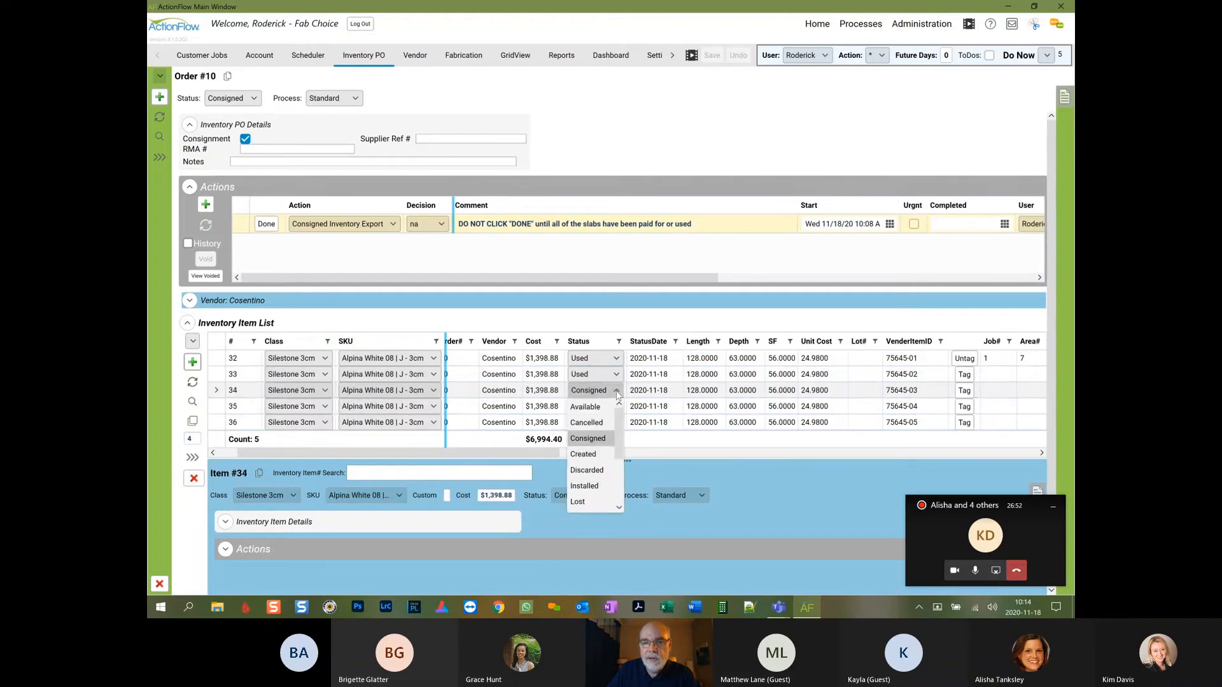
left_click_drag(618, 444, 619, 474)
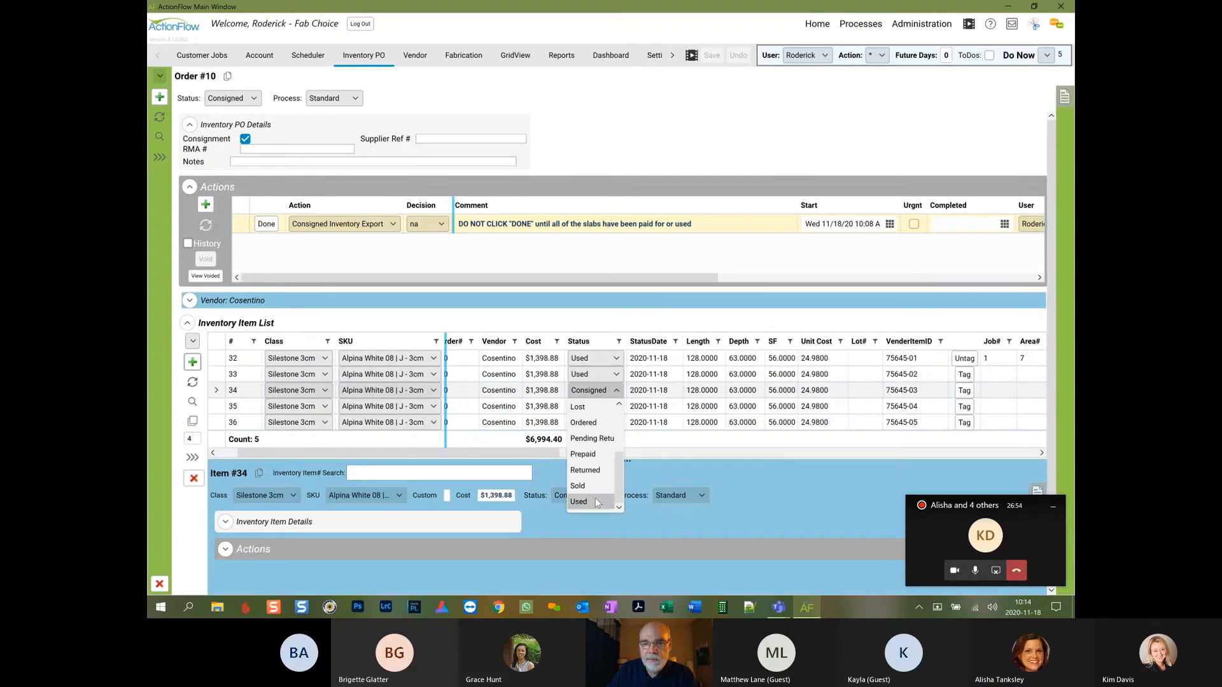
left_click(601, 501)
left_click(616, 406)
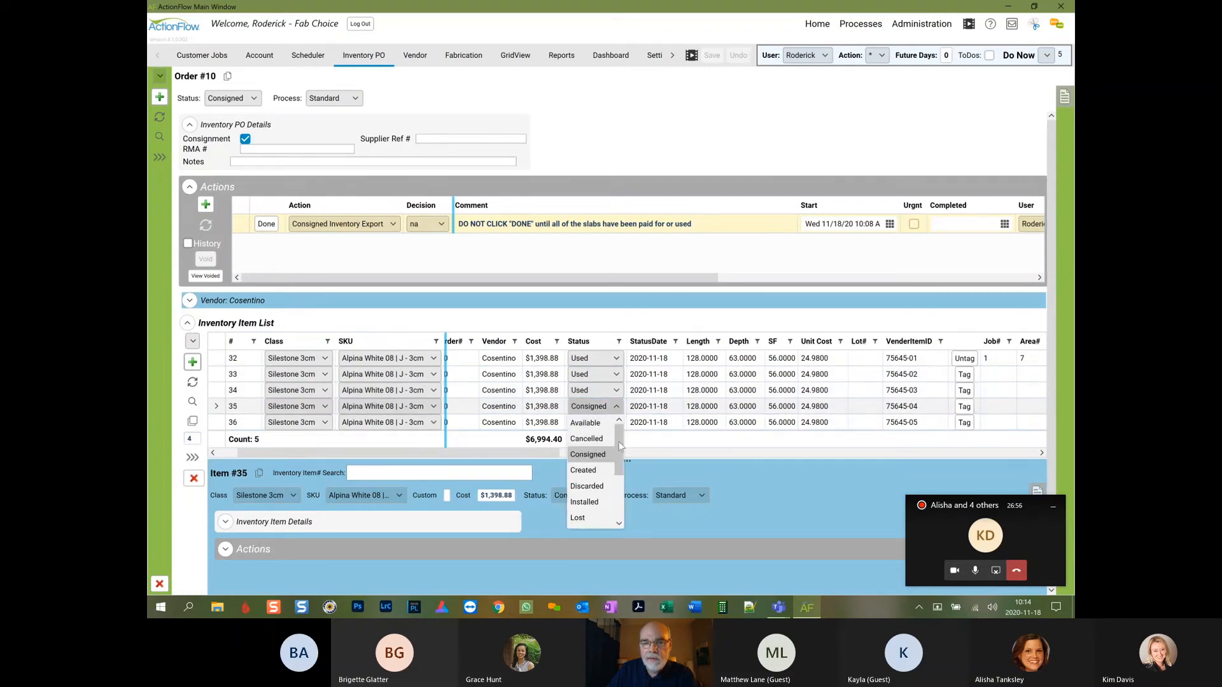
left_click_drag(618, 441, 615, 499)
left_click(593, 516)
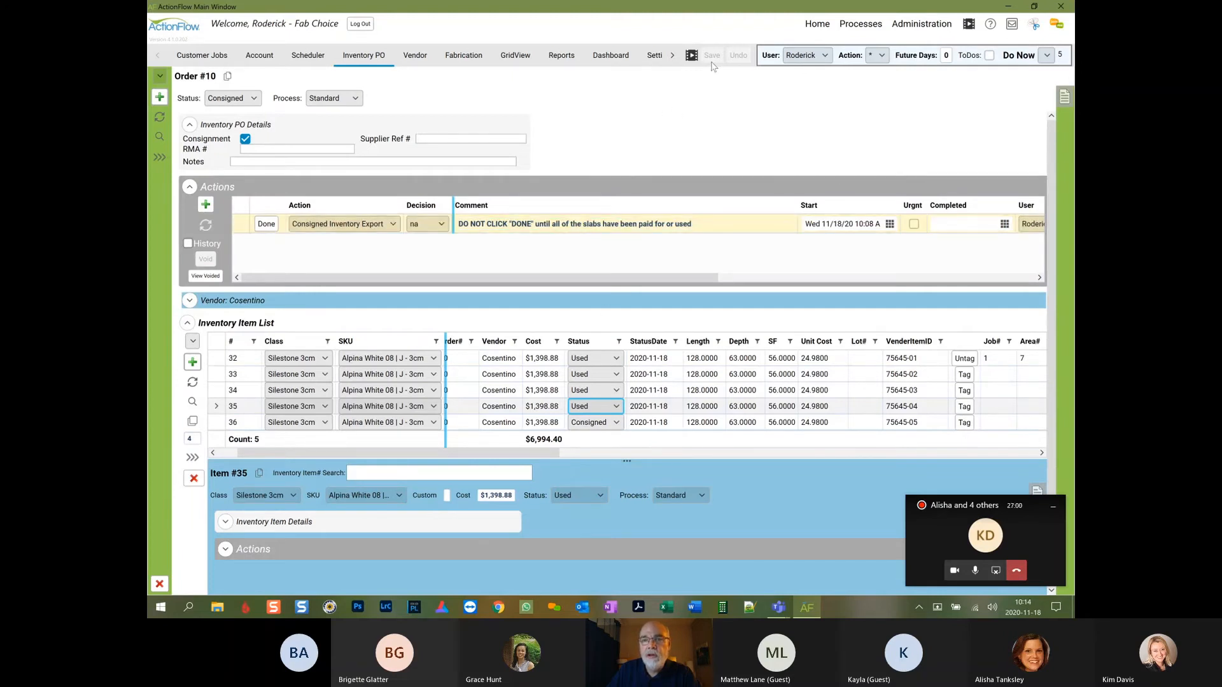
Refresh the Consigned Slabs To Pay For report to check the newly used slabs, and return to the purchase order
left_click(561, 55)
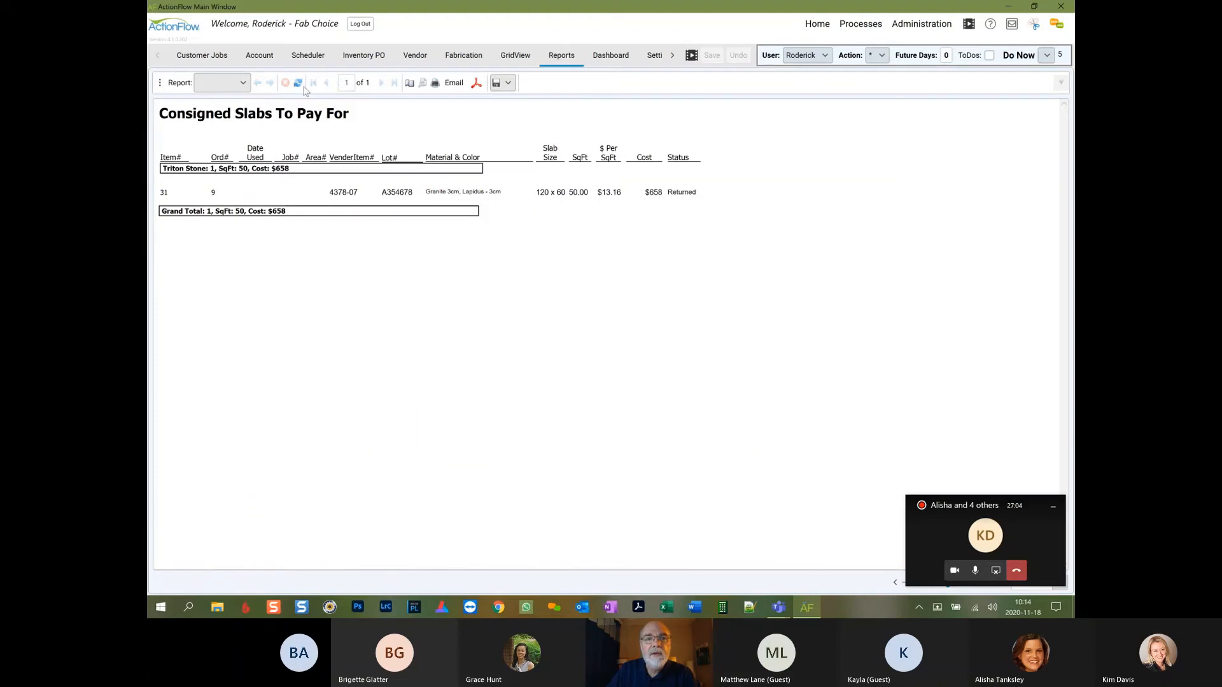
left_click(298, 83)
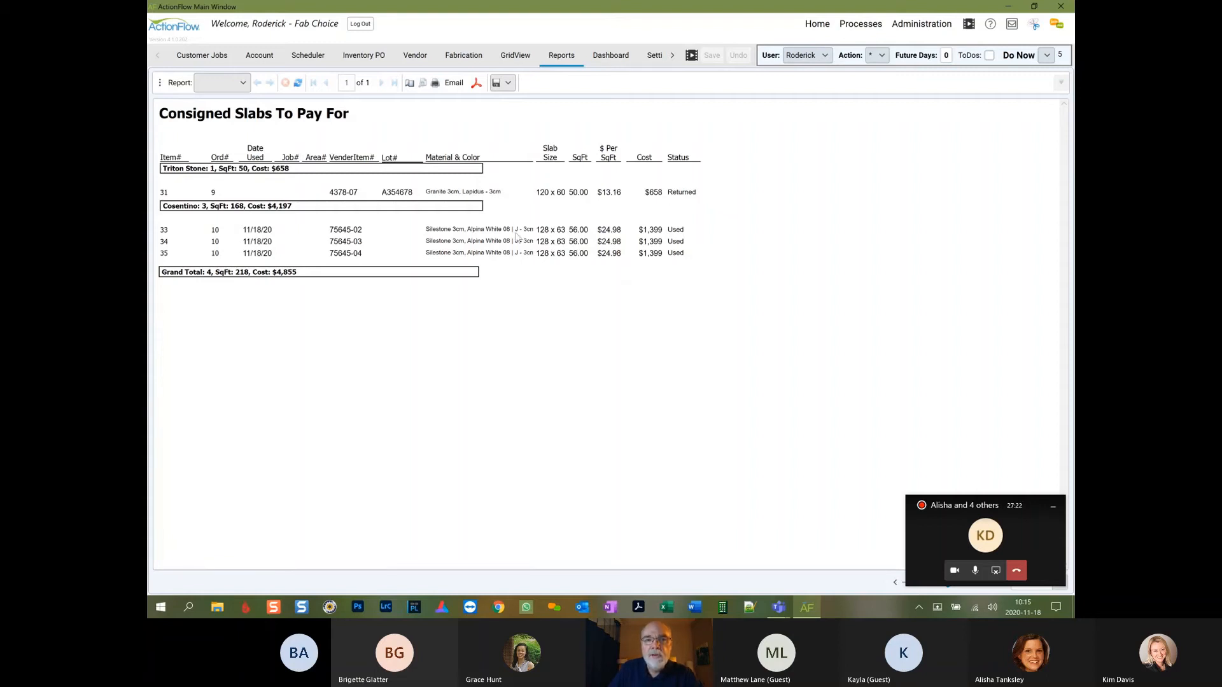
left_click(362, 62)
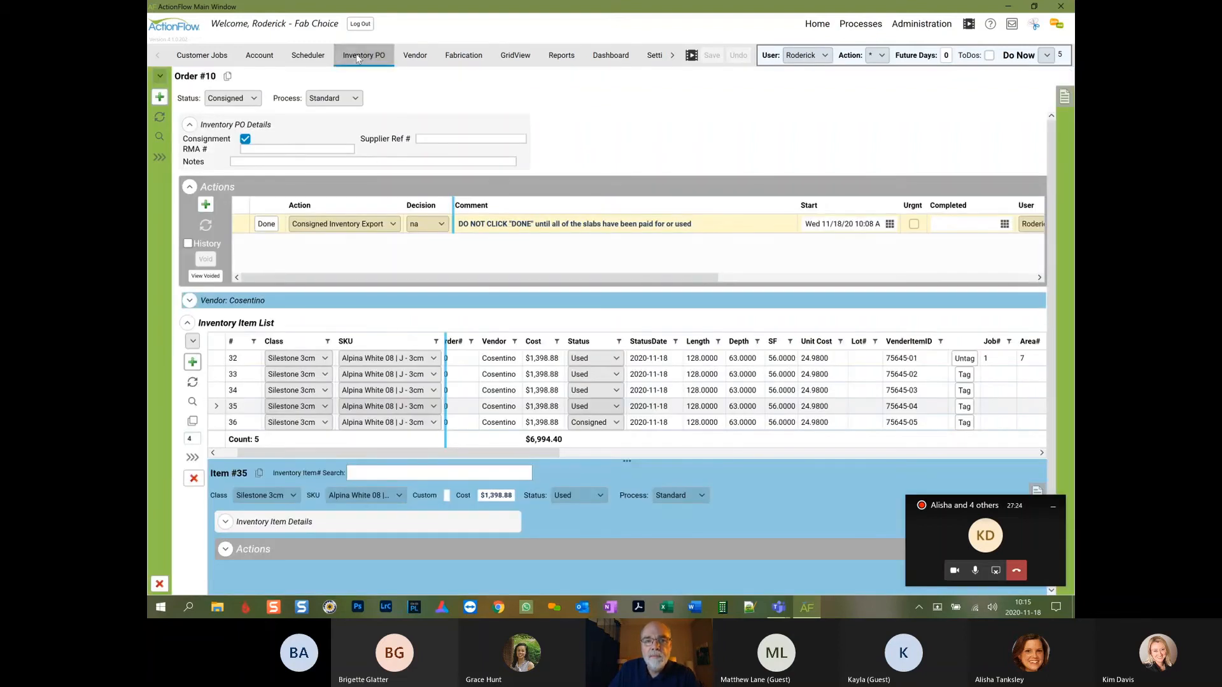
Select slab items 33 to 35 and start an invoice entry for them with Allocate Selected
left_click(216, 376)
left_click(217, 407, "shift")
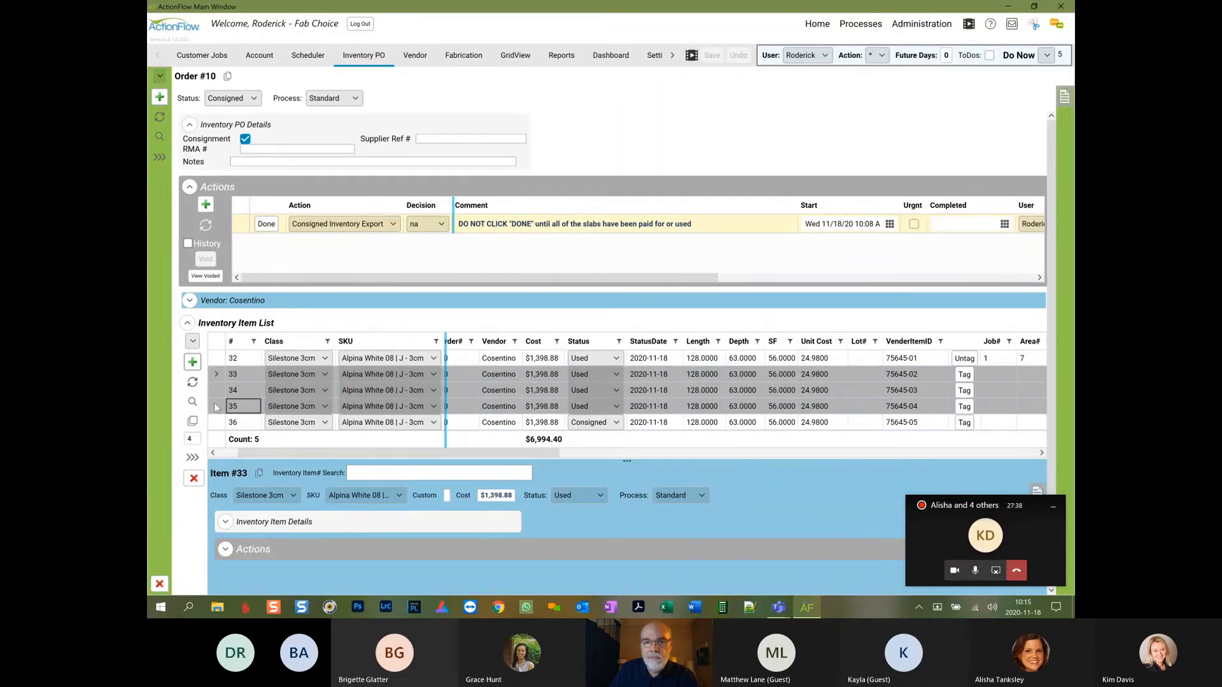
left_click(160, 158)
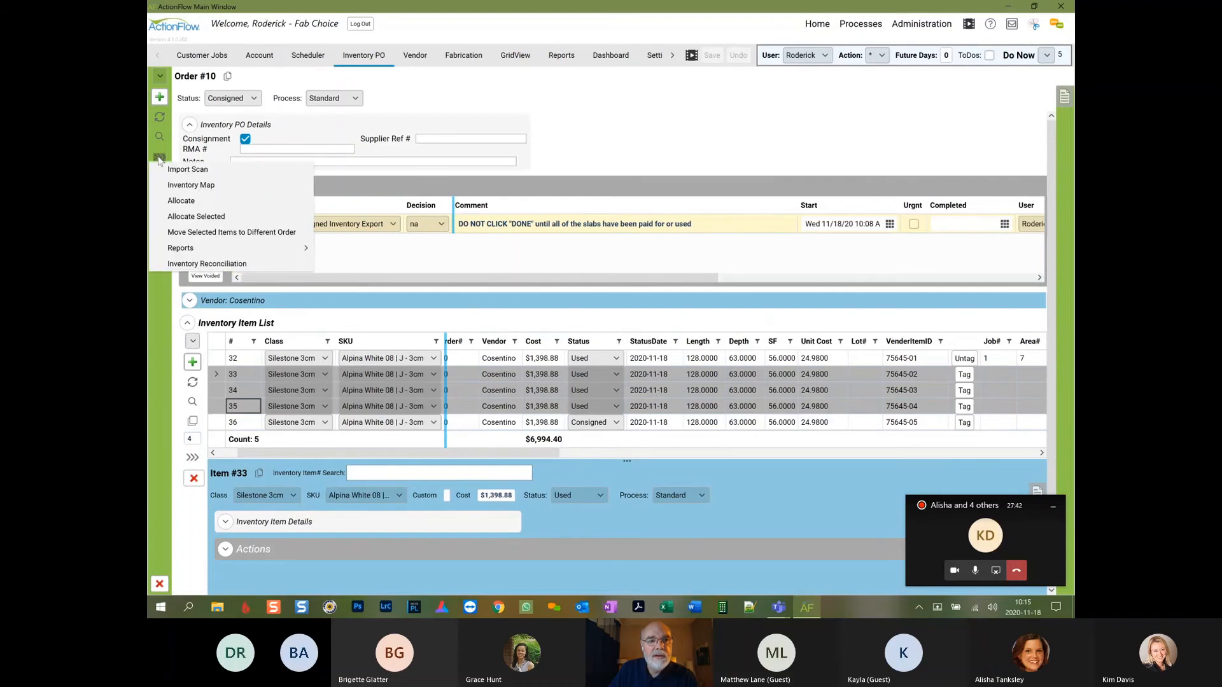
left_click(195, 217)
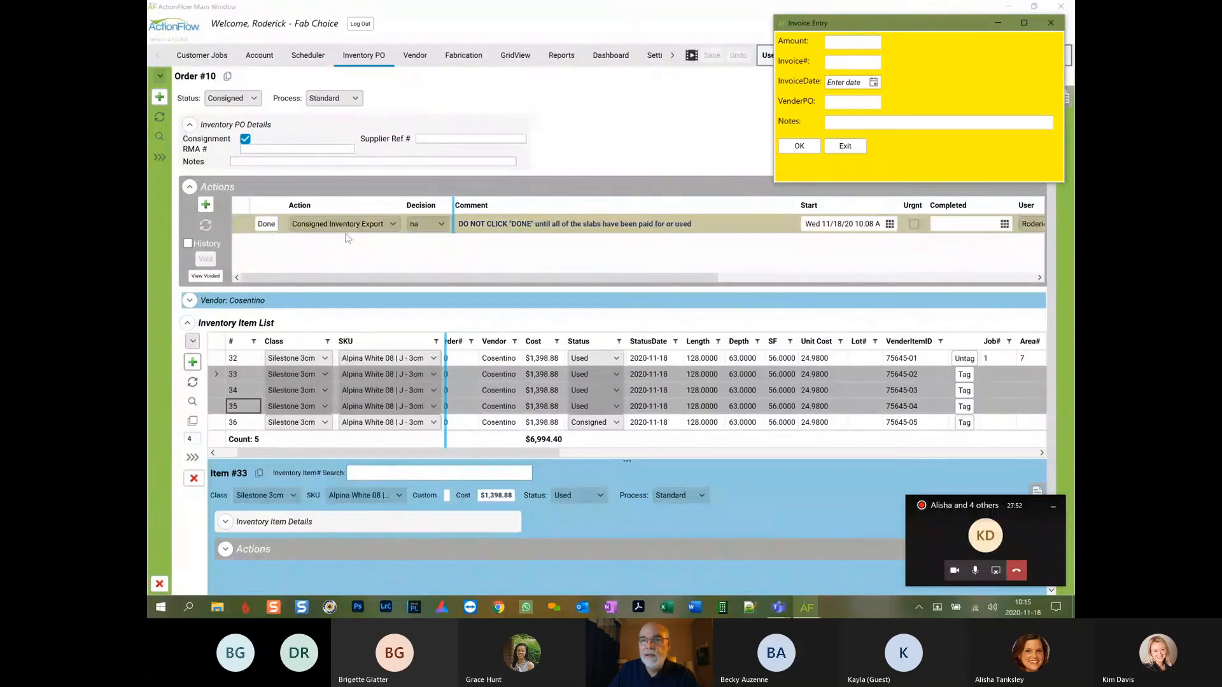
left_click(855, 61)
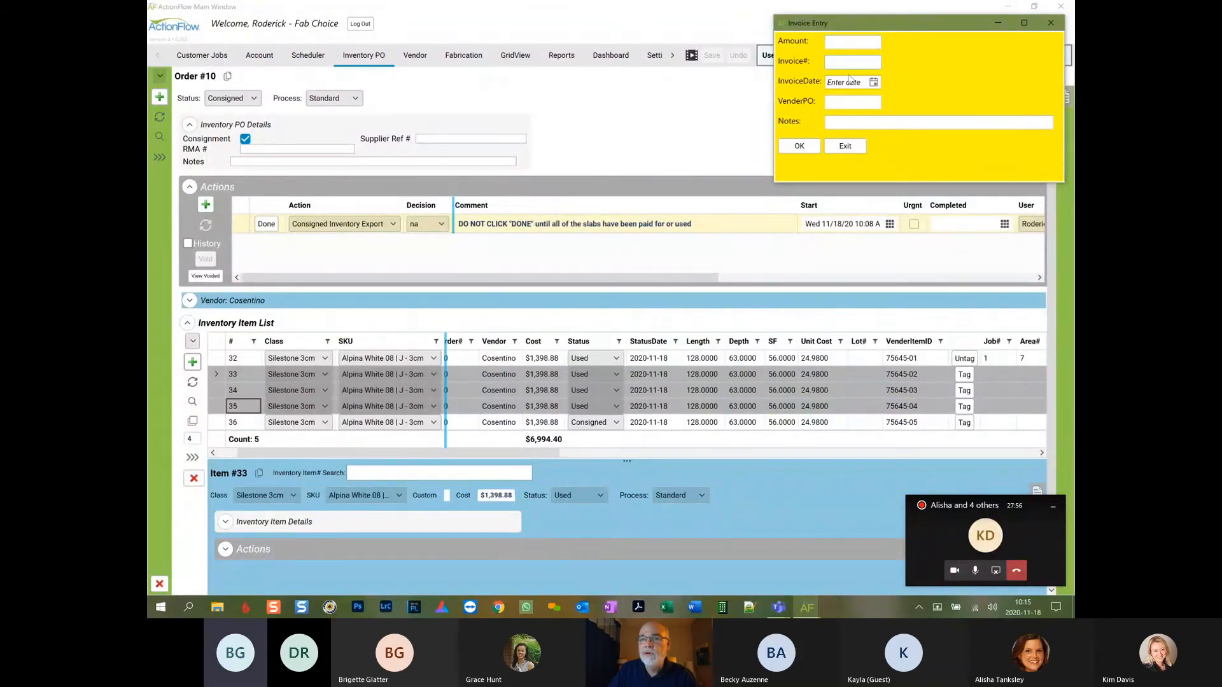
left_click(844, 45)
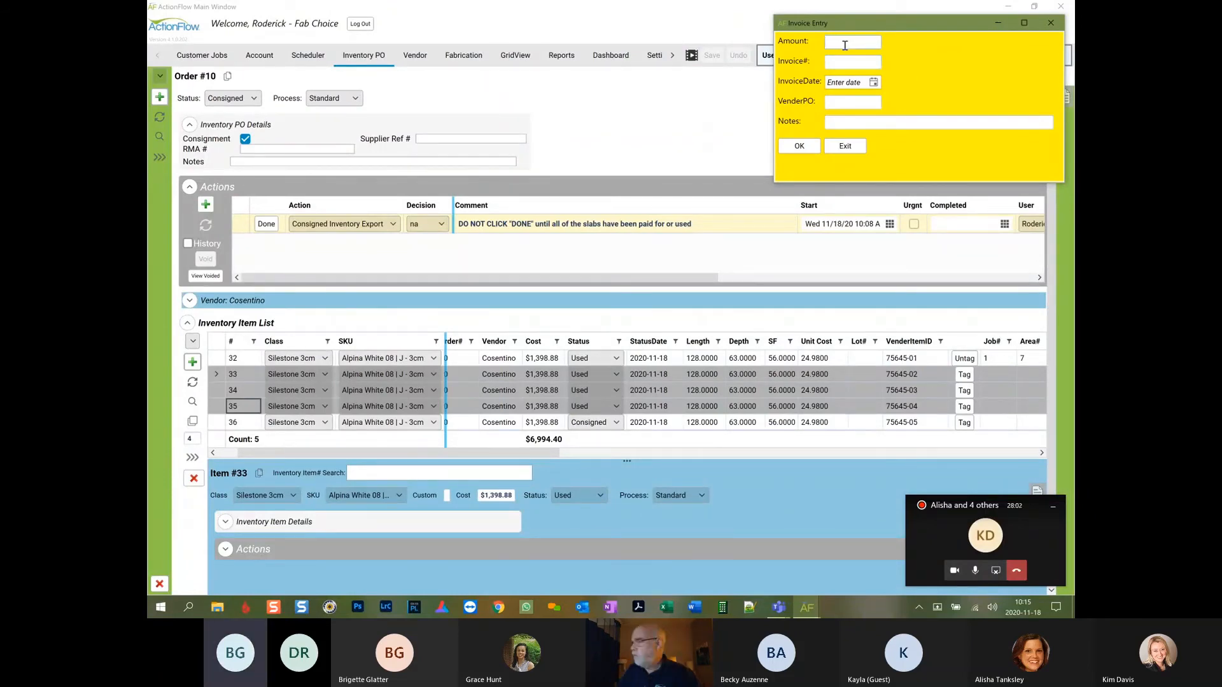
Switch to Moffsoft Calculator, multiply the slab cost 1398.88 by 3 and copy the result
left_click(720, 608)
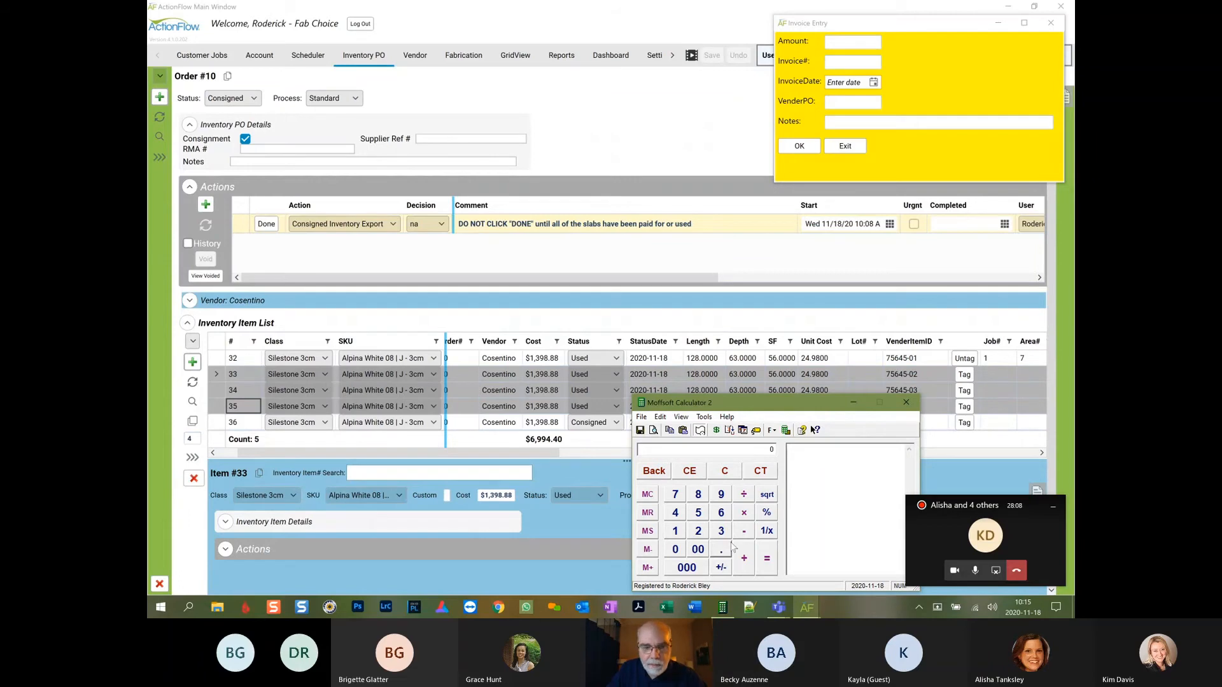
type("1398.")
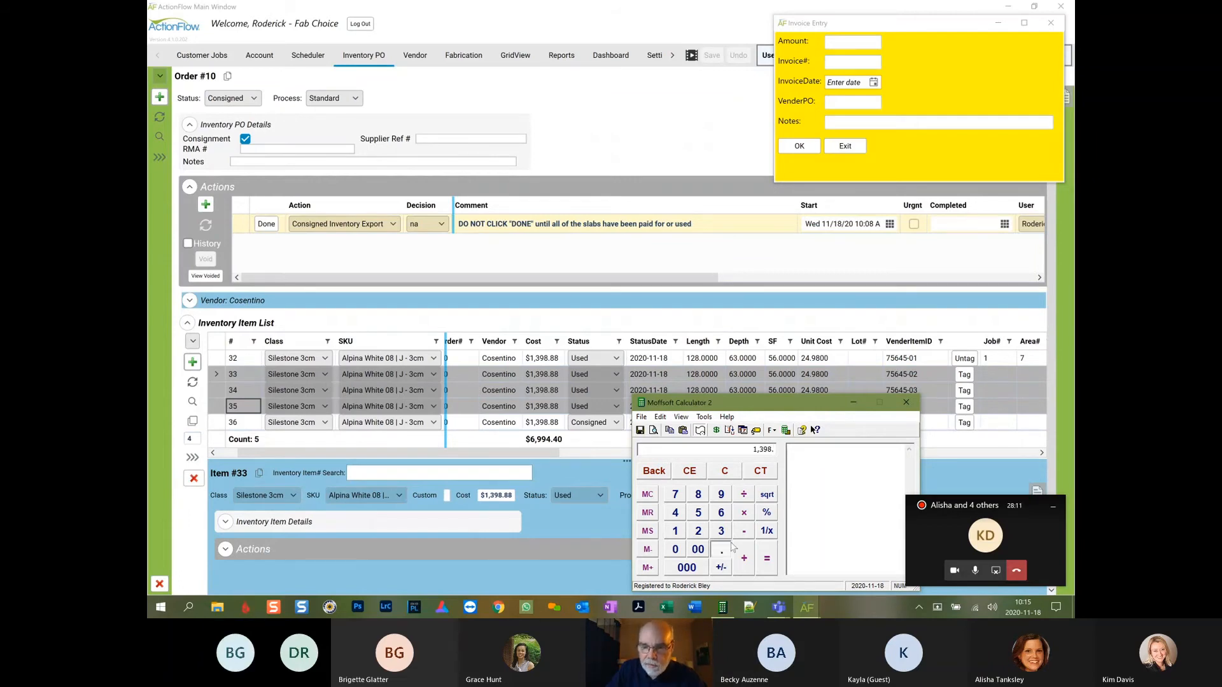
type("88*3")
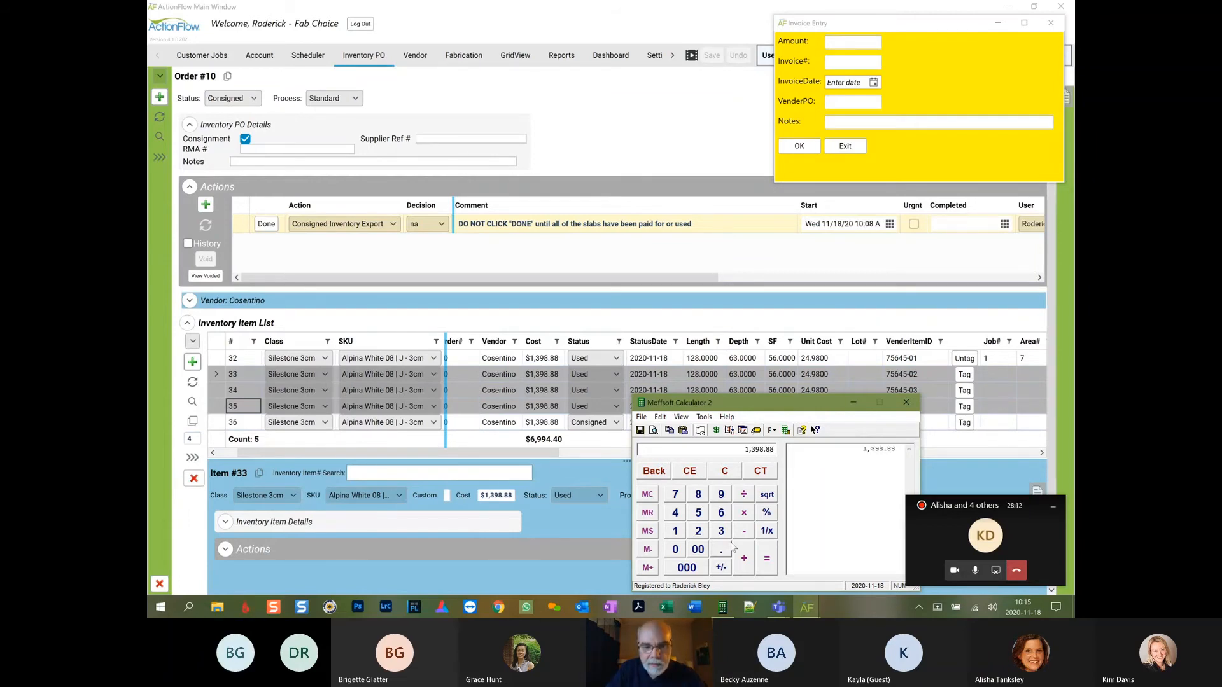
key("Return")
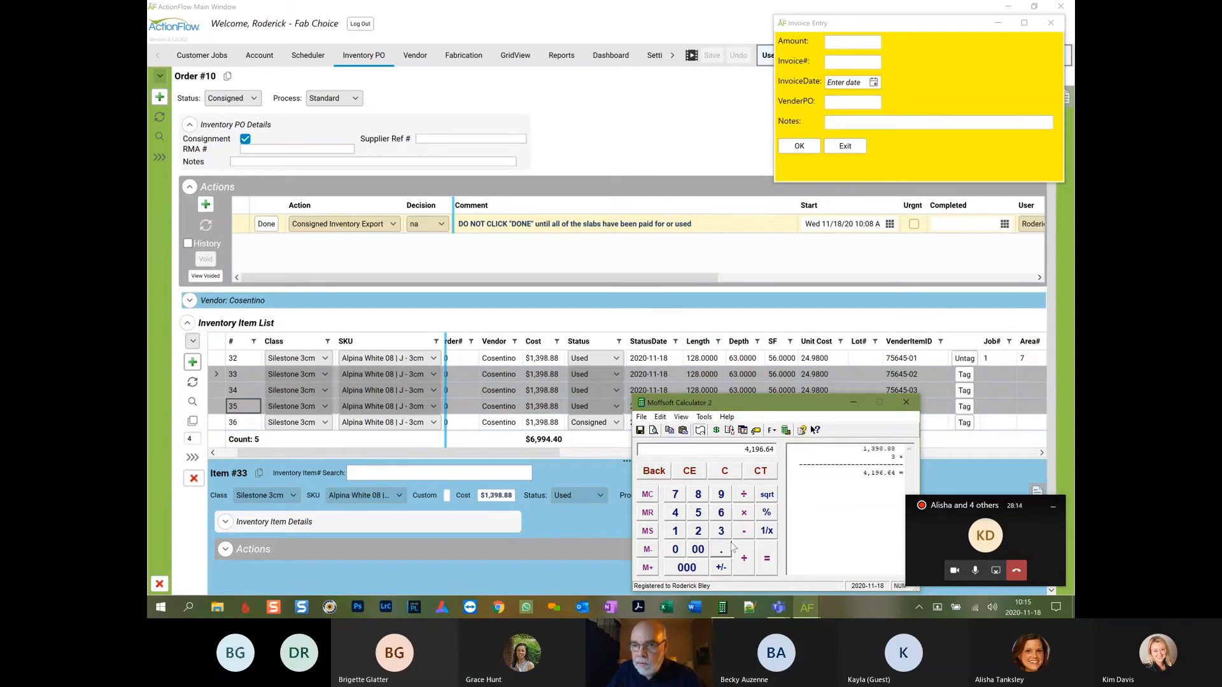
left_click_drag(744, 449, 781, 448)
key("ctrl+c")
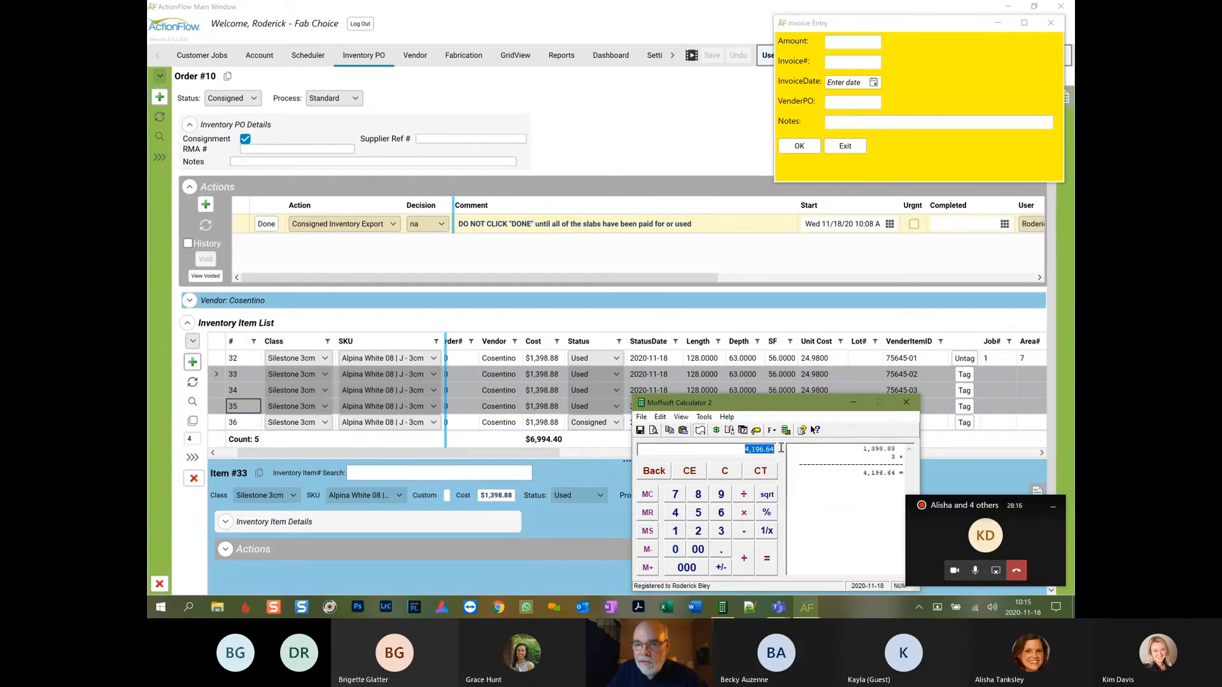
Return to the invoice entry for the selected slabs and enter 4196.64 as the amount, without the thousands comma
left_click(831, 278)
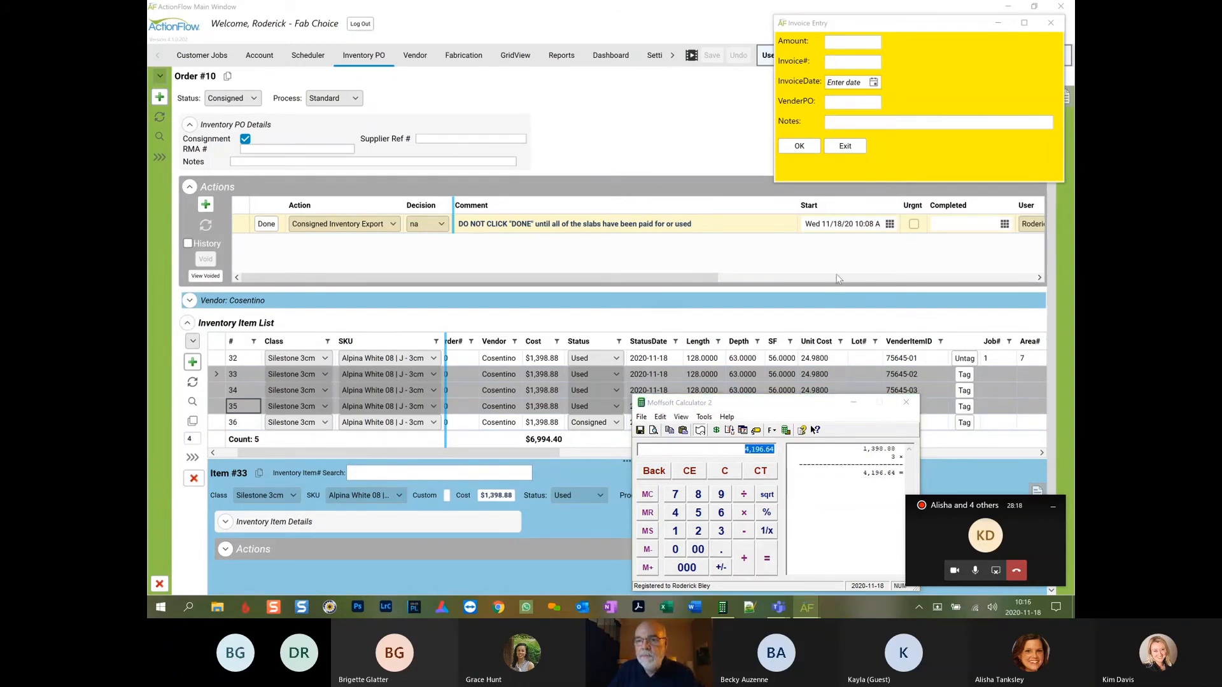
left_click(159, 158)
left_click(286, 219)
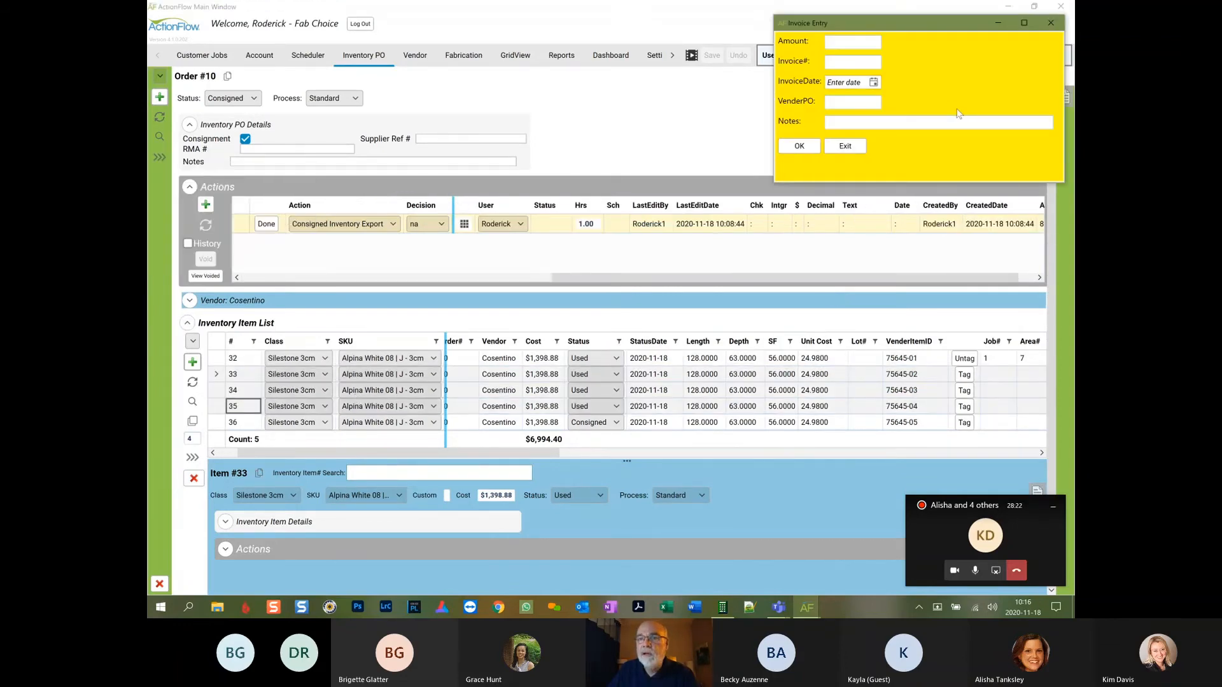
left_click(840, 43)
key("ctrl+v")
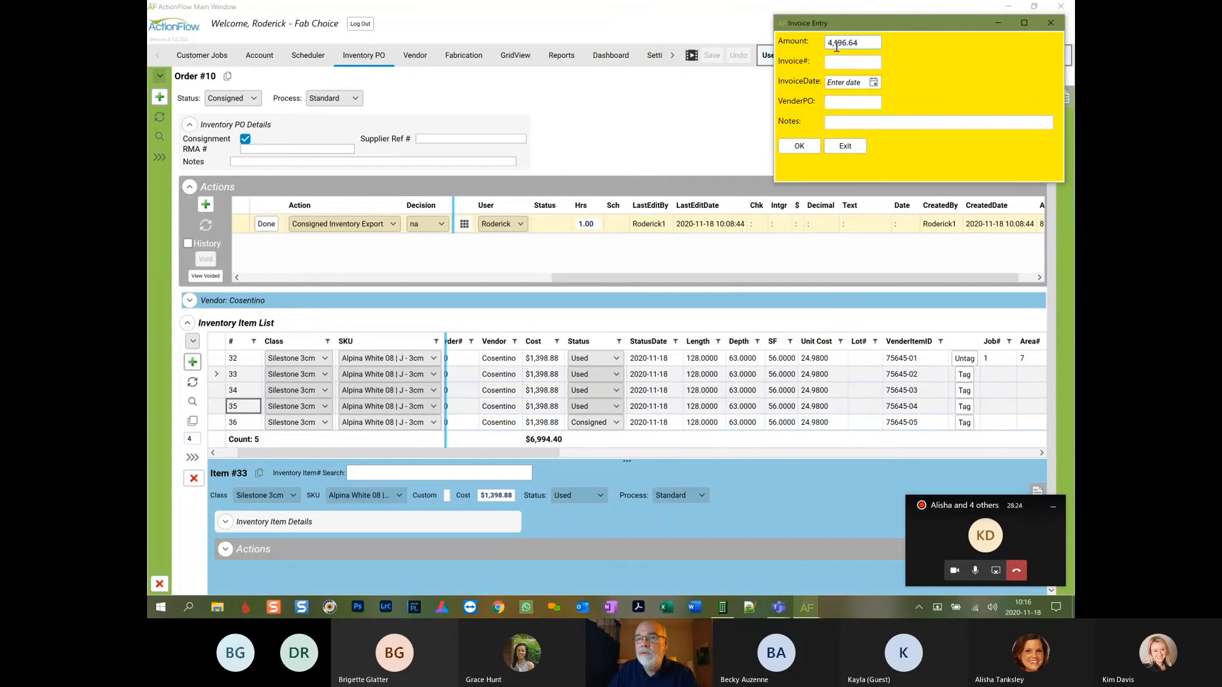
left_click(836, 43)
key("BackSpace")
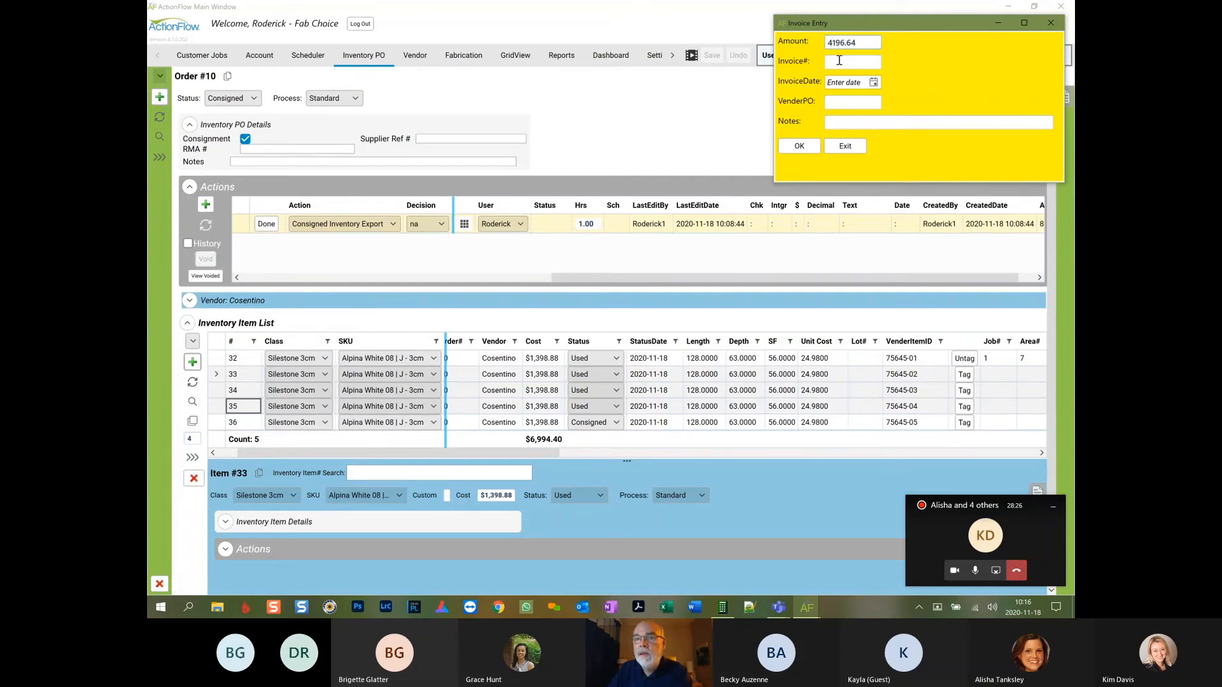
Complete the invoice entry with invoice number 456789, invoice date 2020-11-20 and the note "Partial Consign Pay", and submit it
left_click(841, 62)
type("4567")
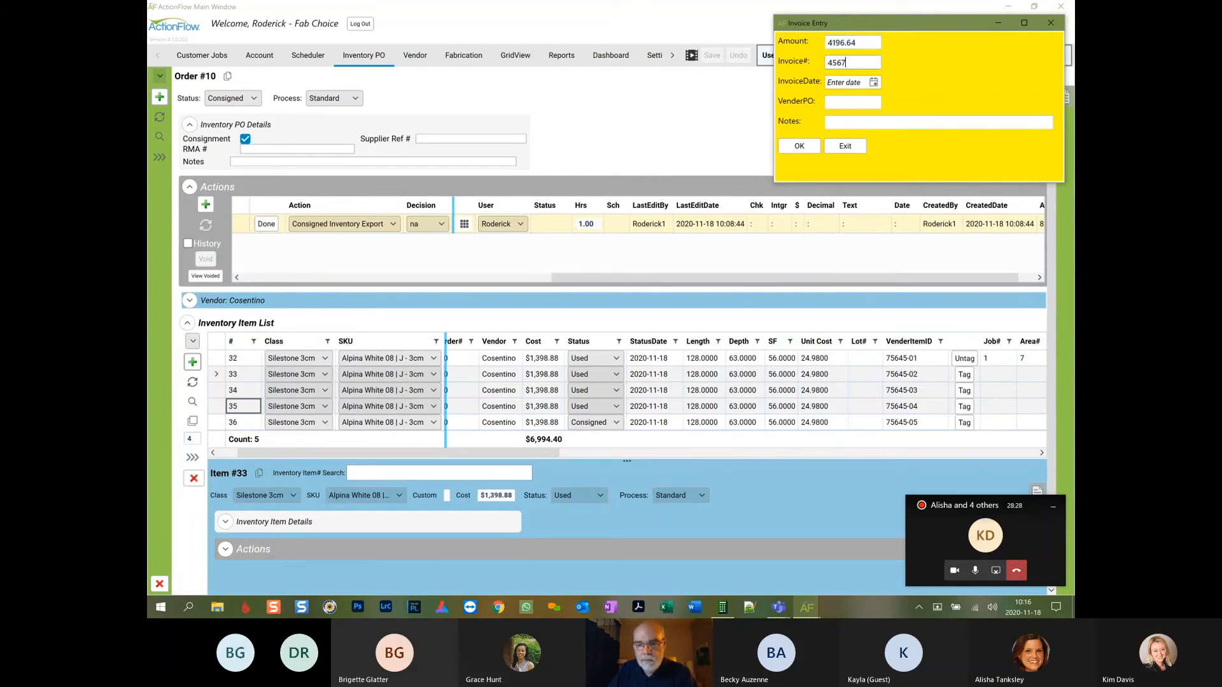
type("89")
left_click(859, 81)
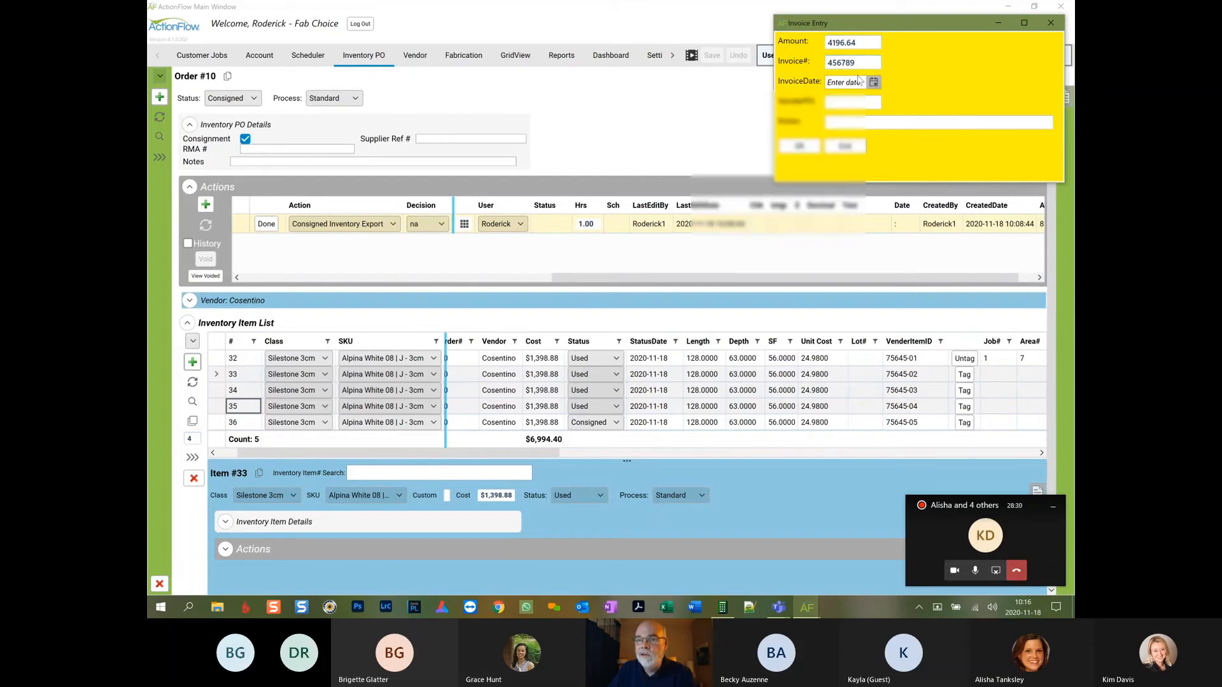
left_click(812, 214)
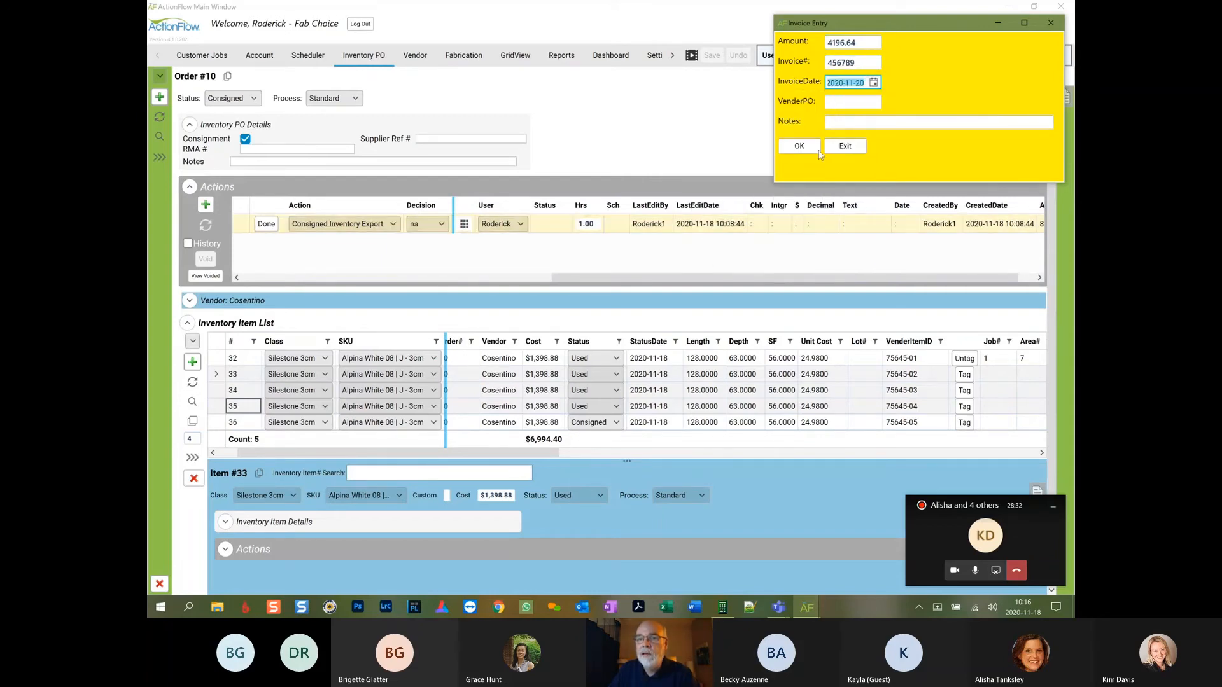
left_click(840, 102)
left_click(837, 126)
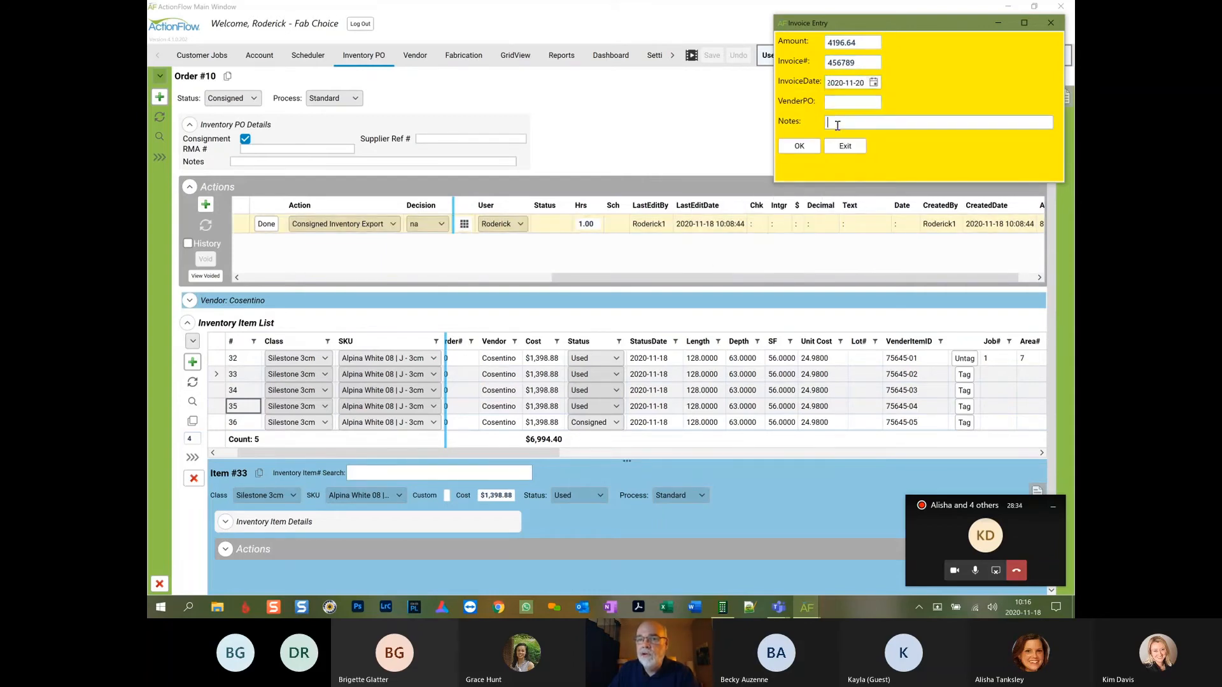
type("Part")
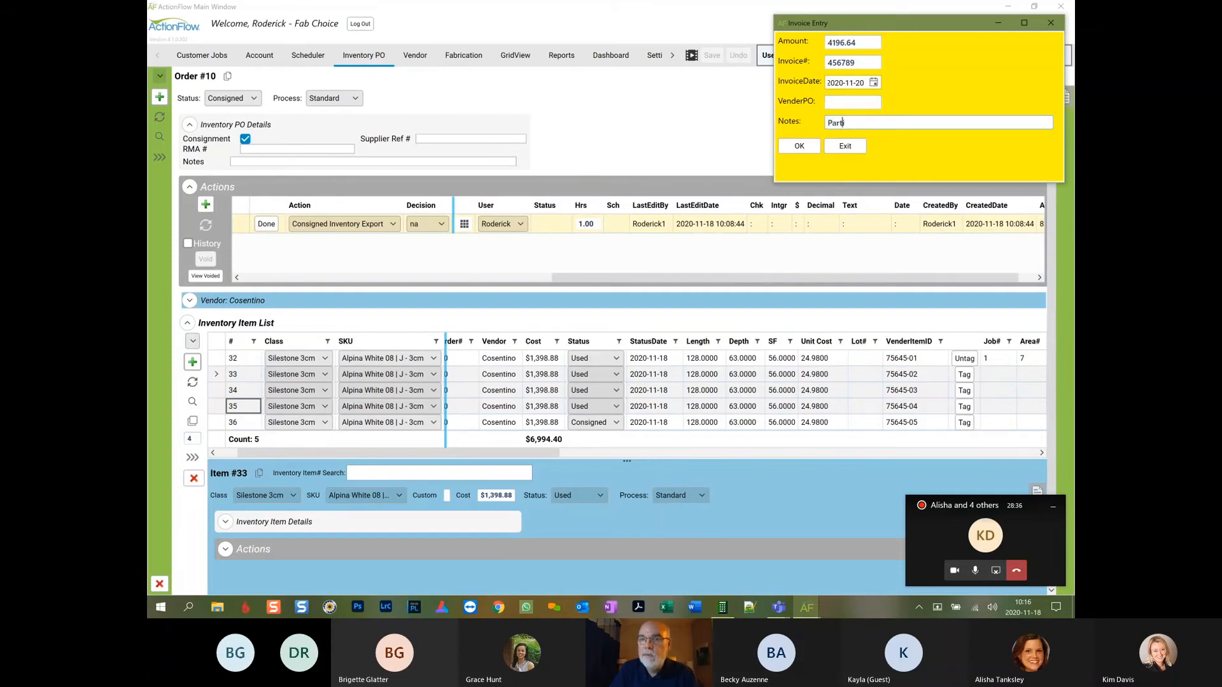
type("ial Consign Pay")
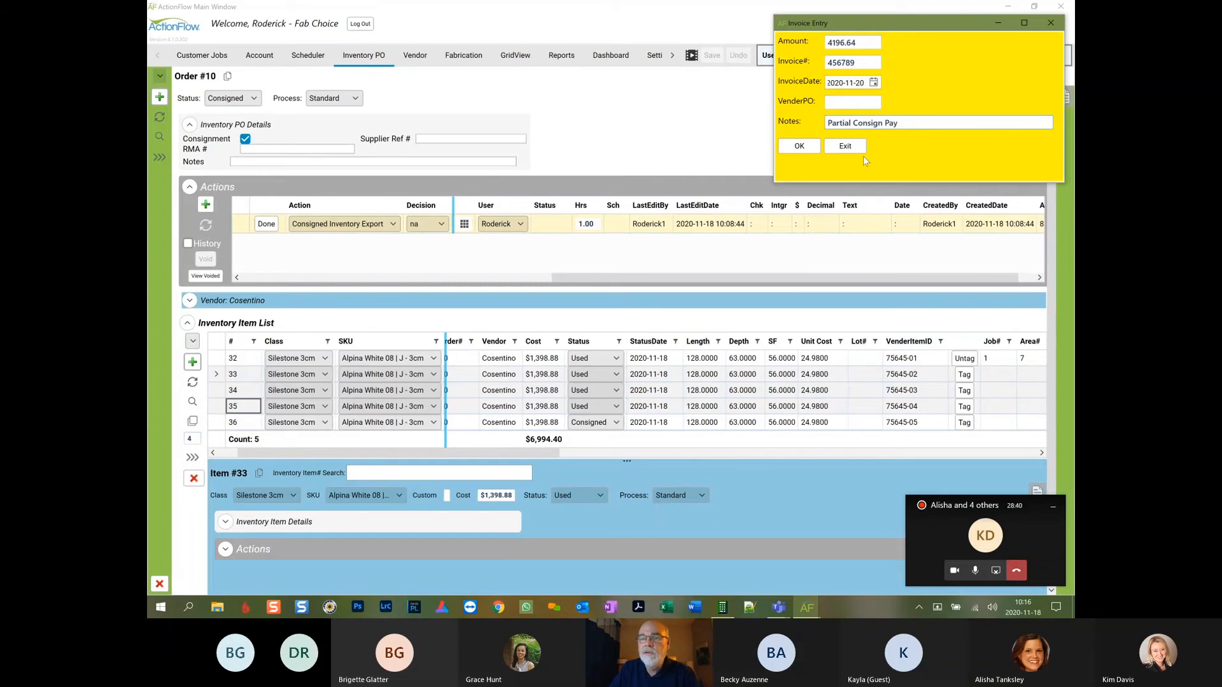
left_click(806, 146)
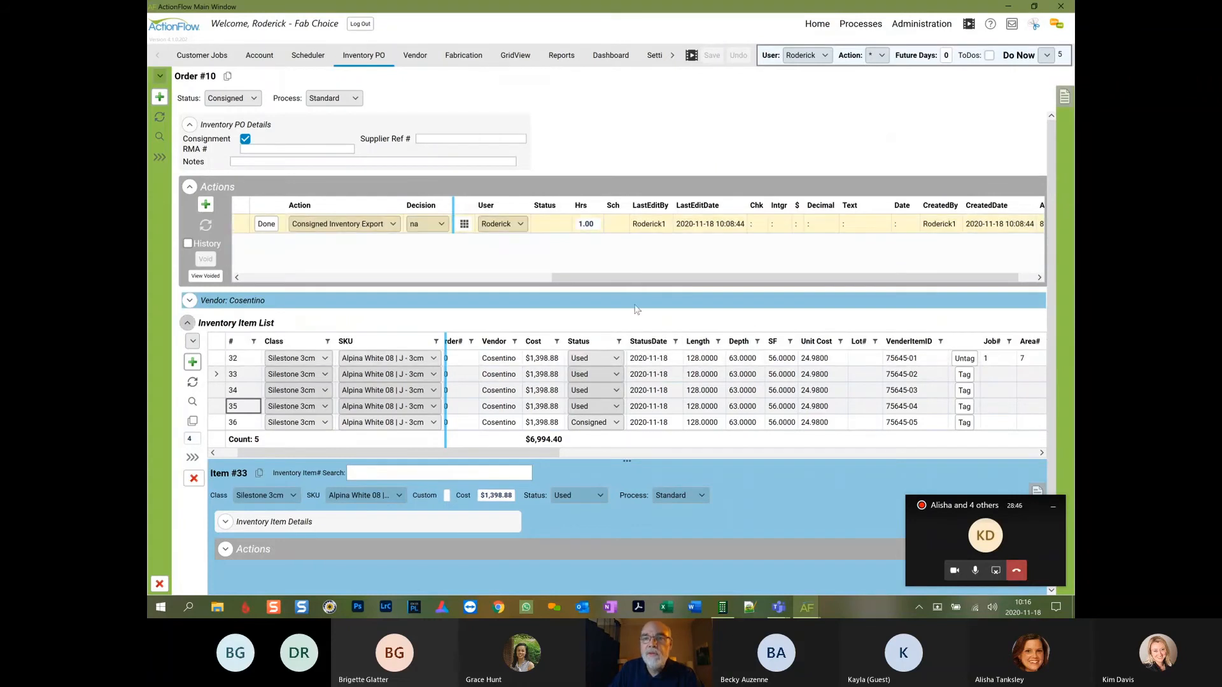
Refresh the purchase order and check the invoice numbers and dates recorded for its slabs
left_click(159, 117)
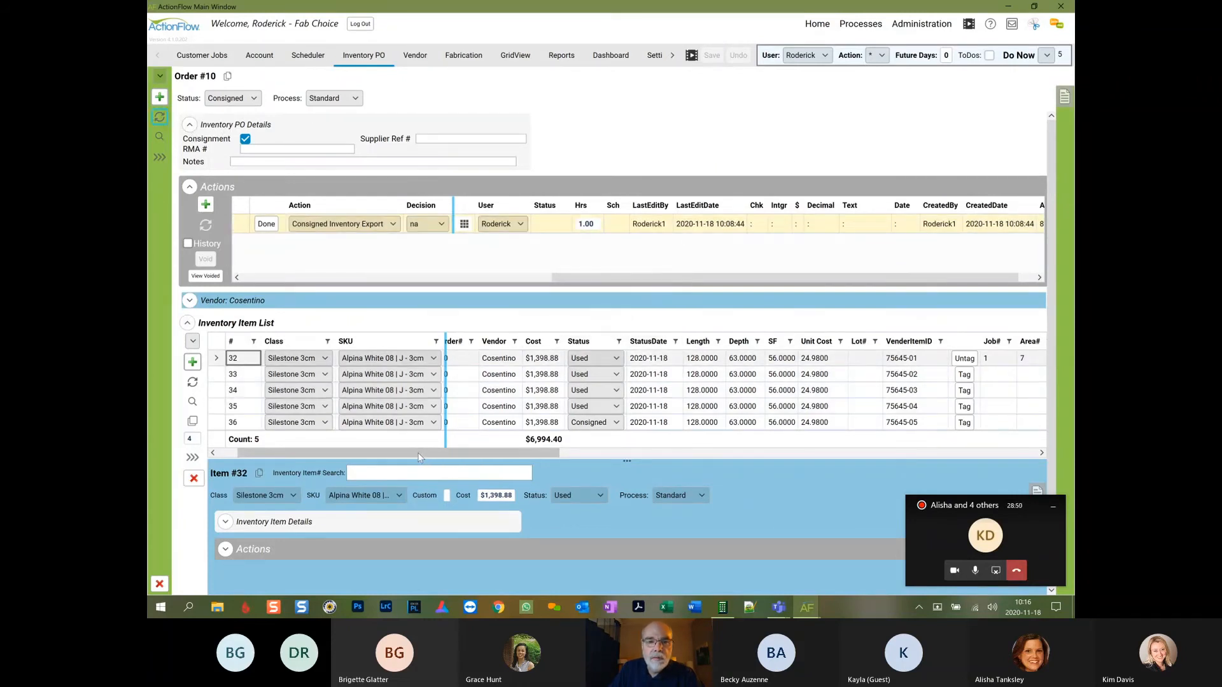
left_click_drag(431, 453, 854, 460)
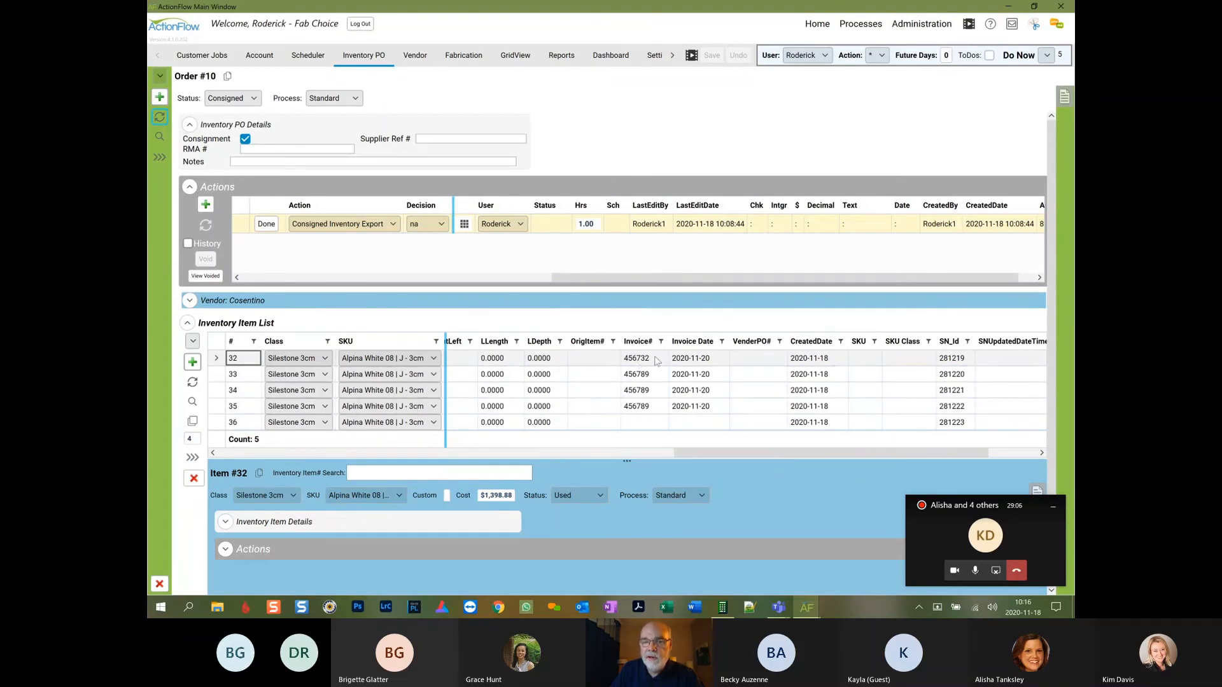
Select slabs 33 to 35 in the order's item list and look over the additional commands offered for the order
left_click(220, 374)
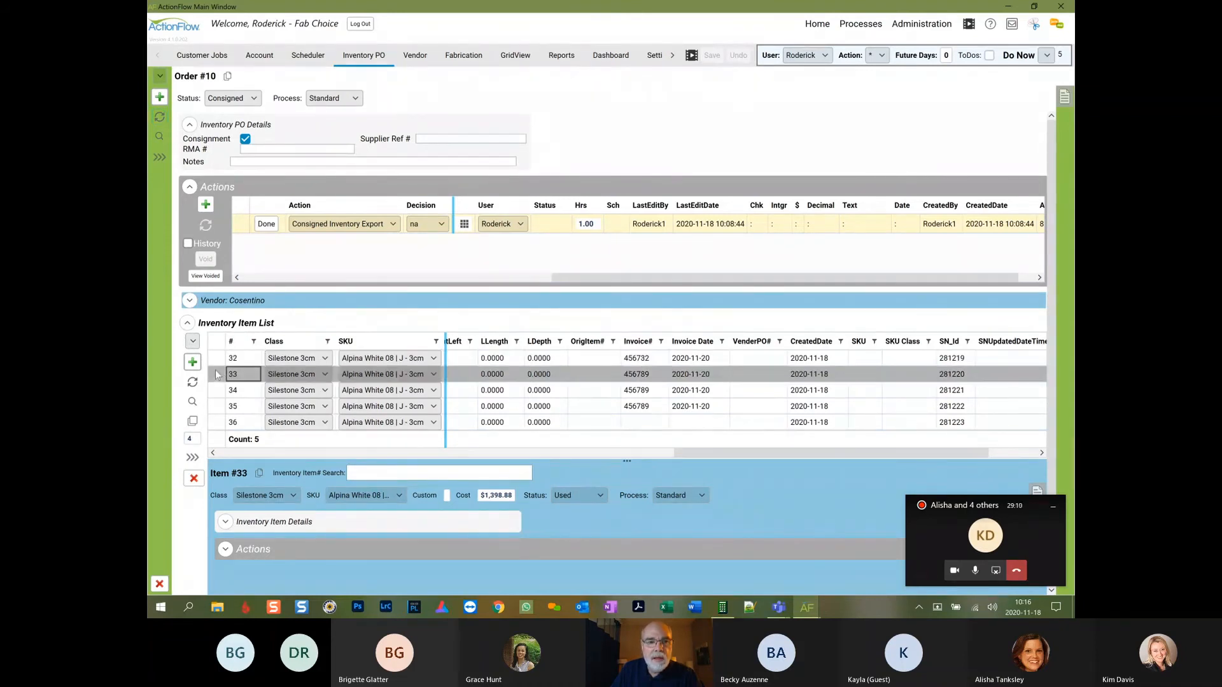
left_click(219, 411, "shift")
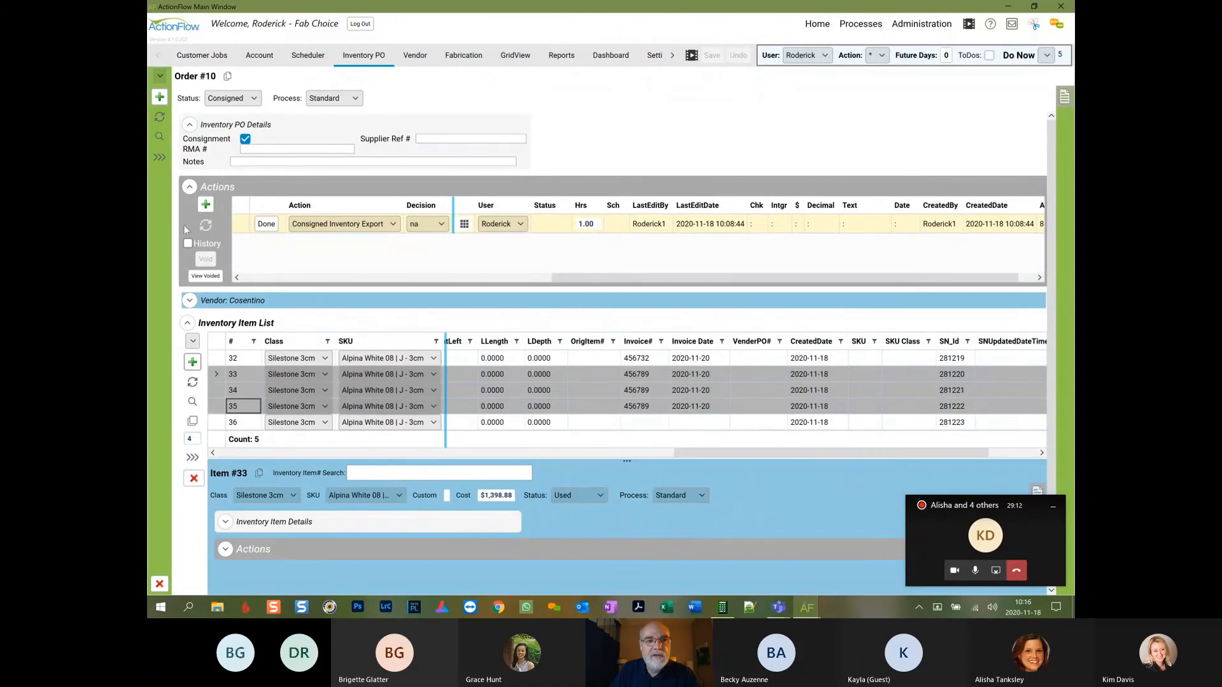
left_click(159, 158)
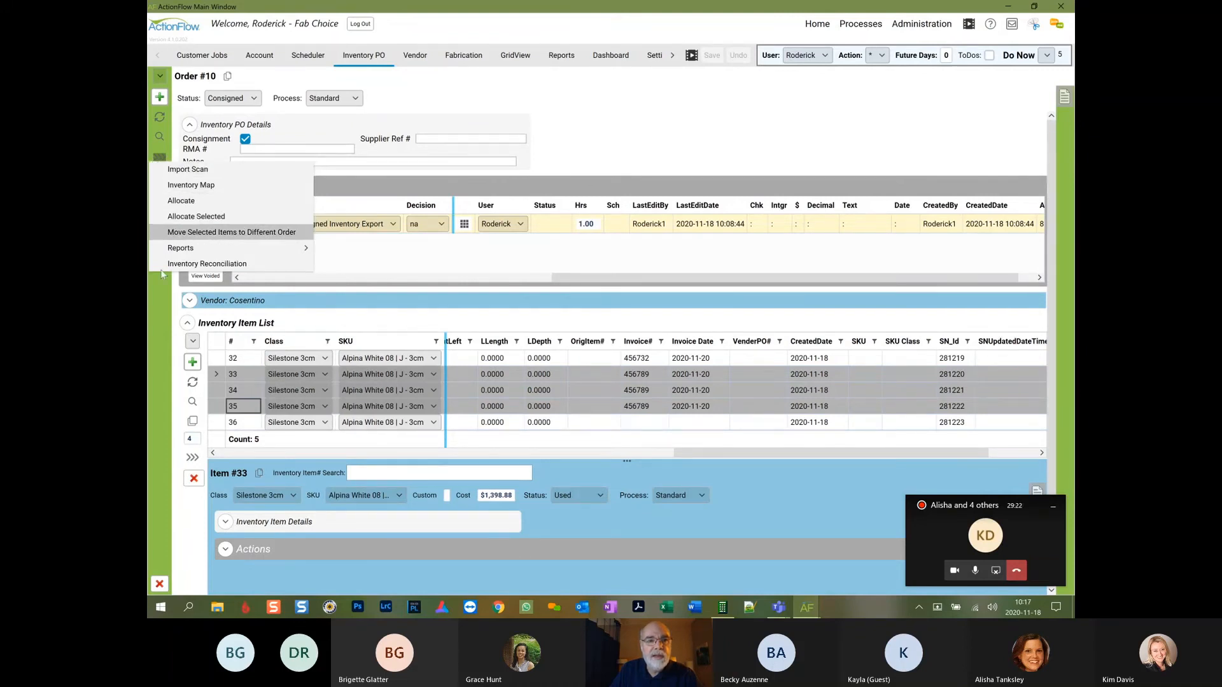
left_click(158, 306)
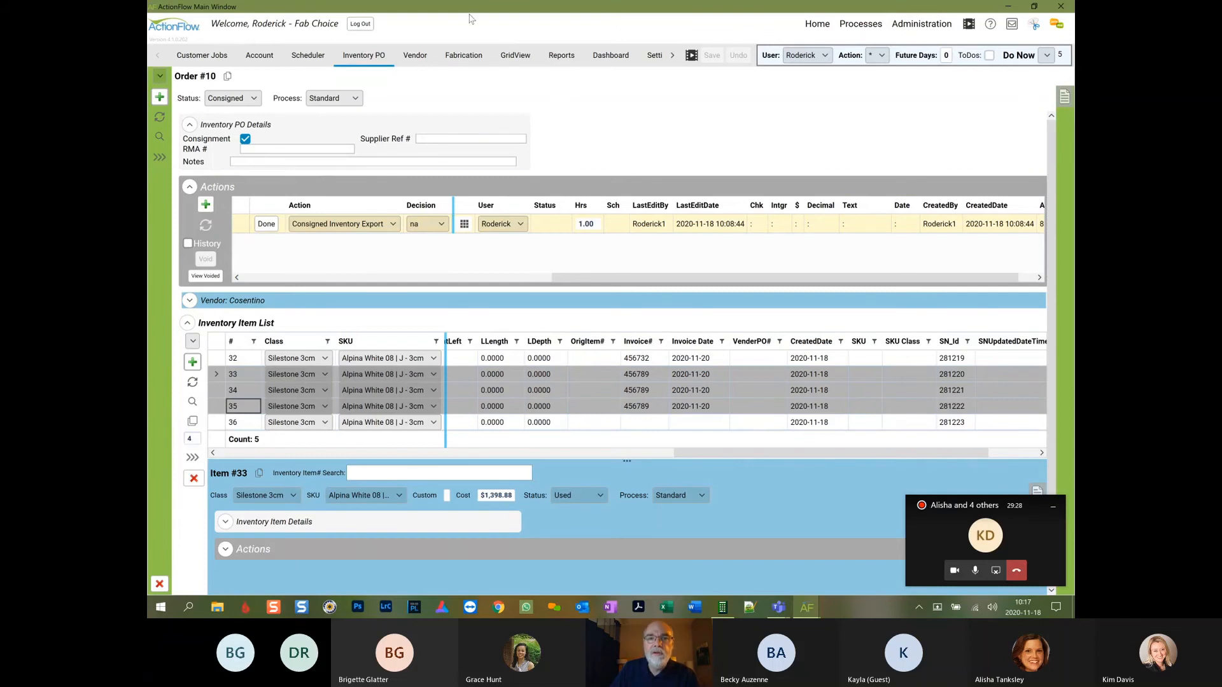
Load the saved Consignment view in GridView and examine the consigned slabs' cost, status, vendor and invoice columns
left_click(518, 56)
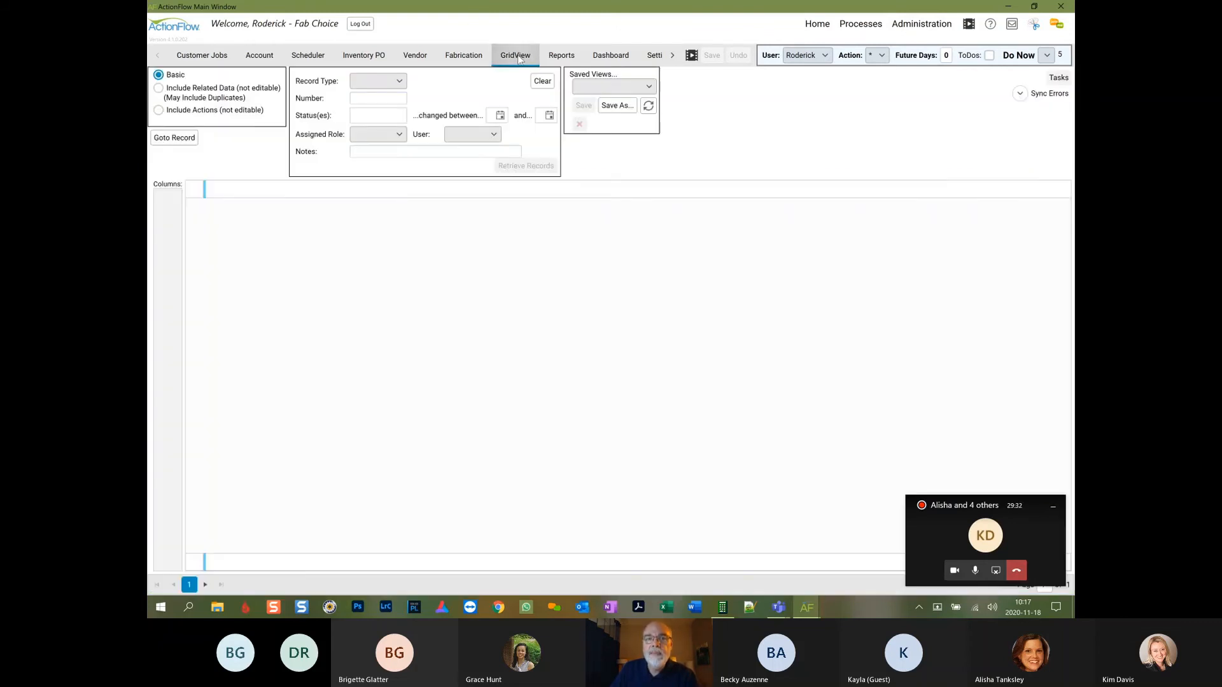
left_click(650, 87)
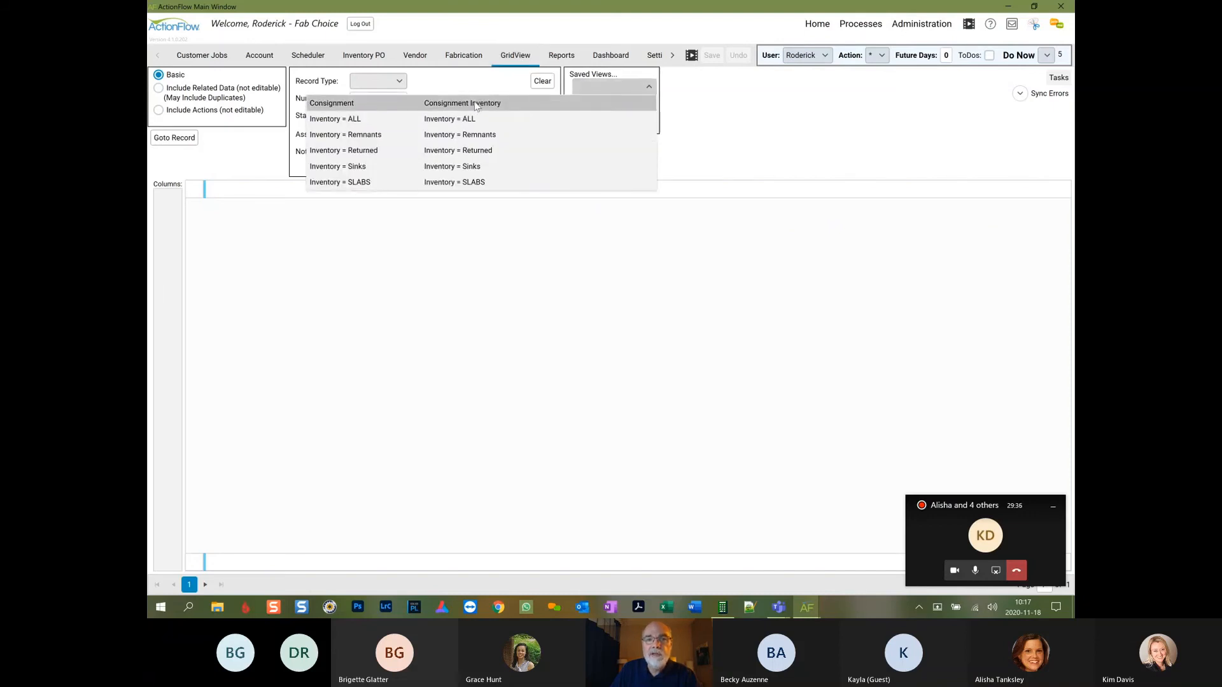
left_click(447, 104)
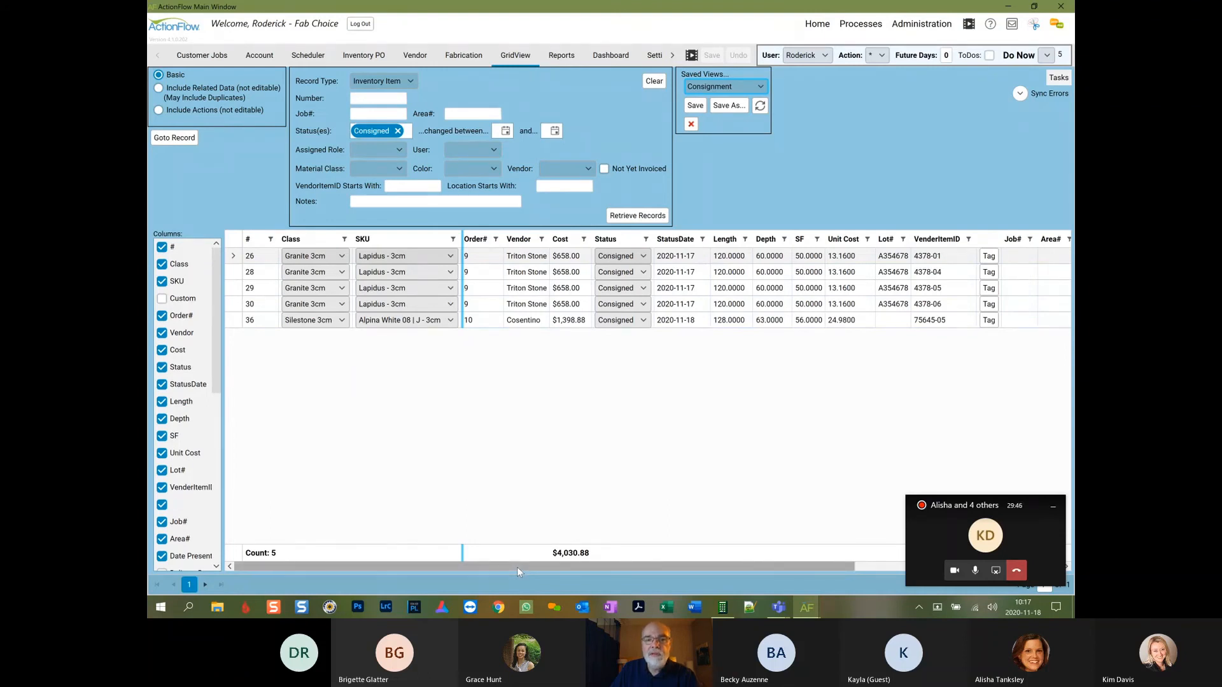
left_click_drag(517, 567, 927, 559)
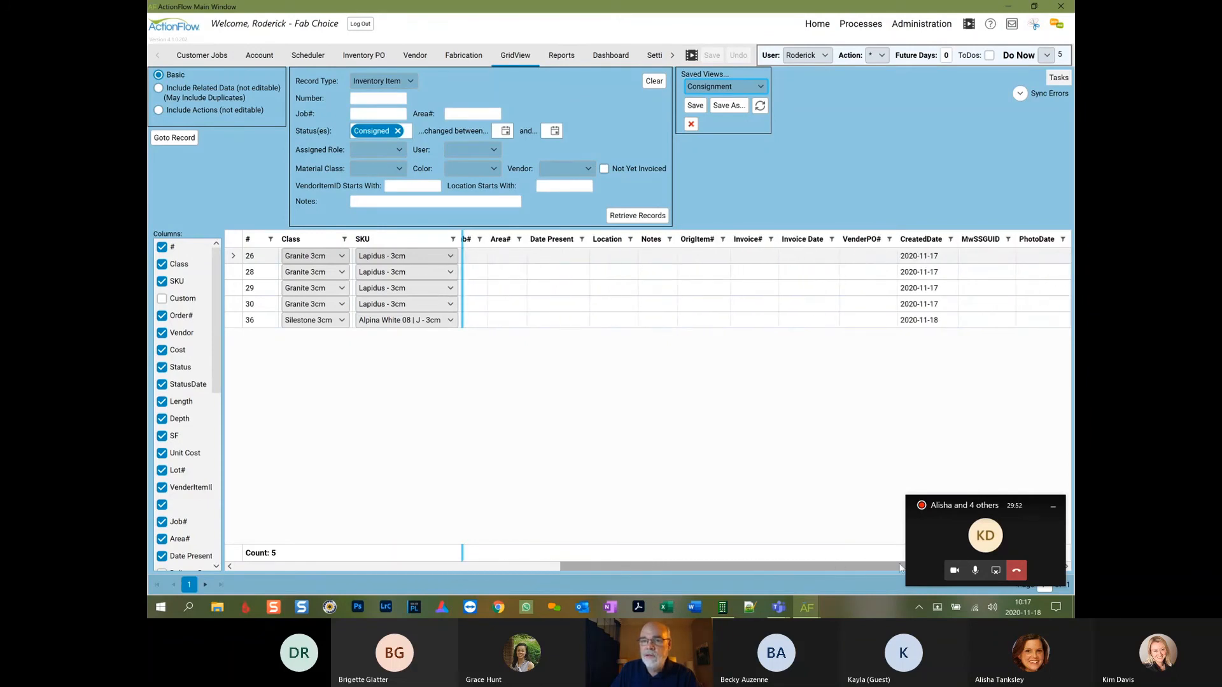
left_click_drag(842, 570, 556, 563)
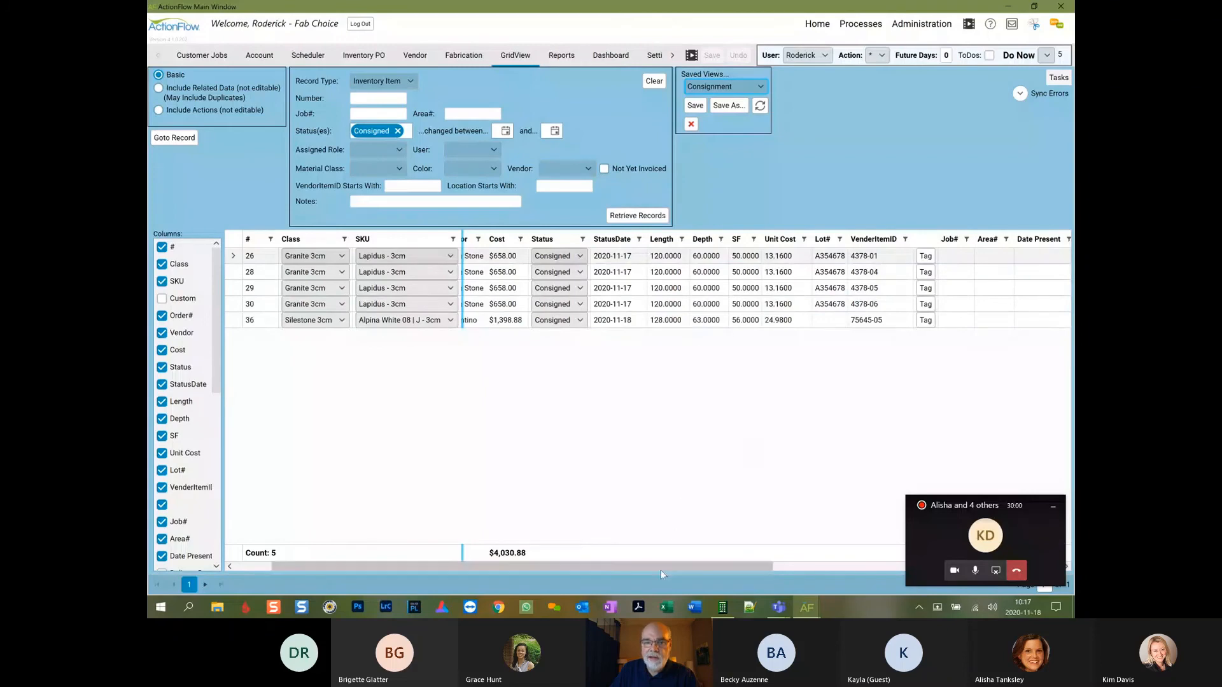
left_click_drag(659, 570, 606, 568)
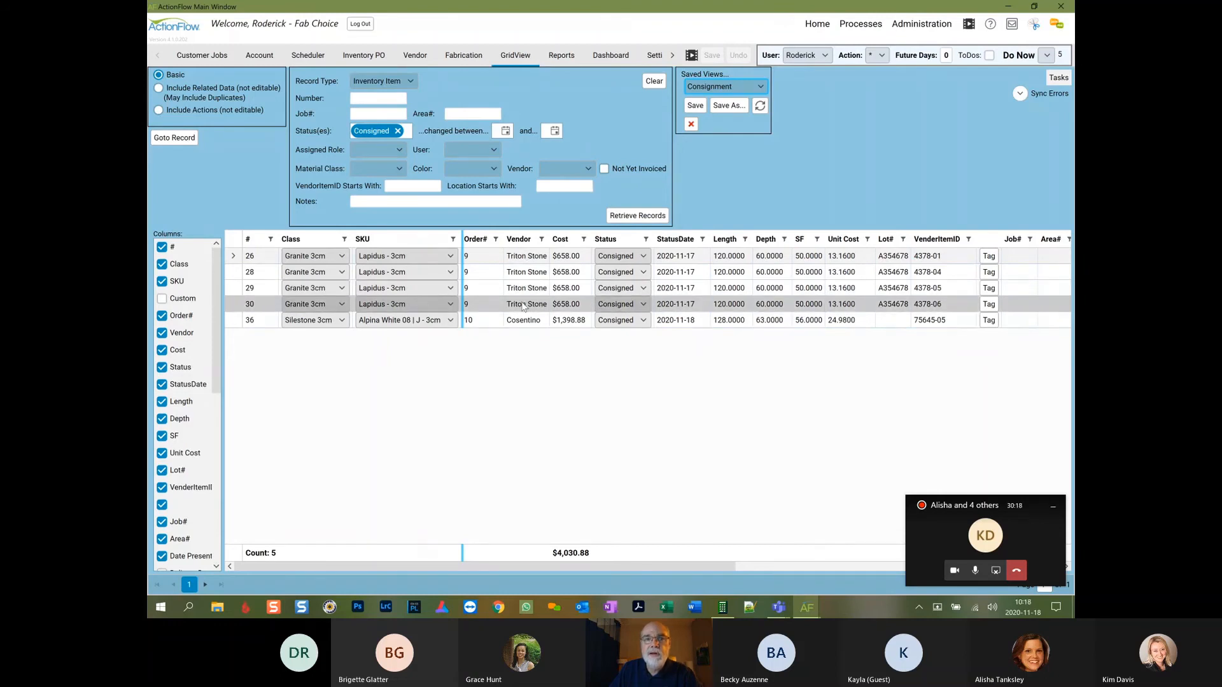
Open the Cosentino and Triton Stone vendor records in turn and review the inventory purchase orders of each
left_click(415, 56)
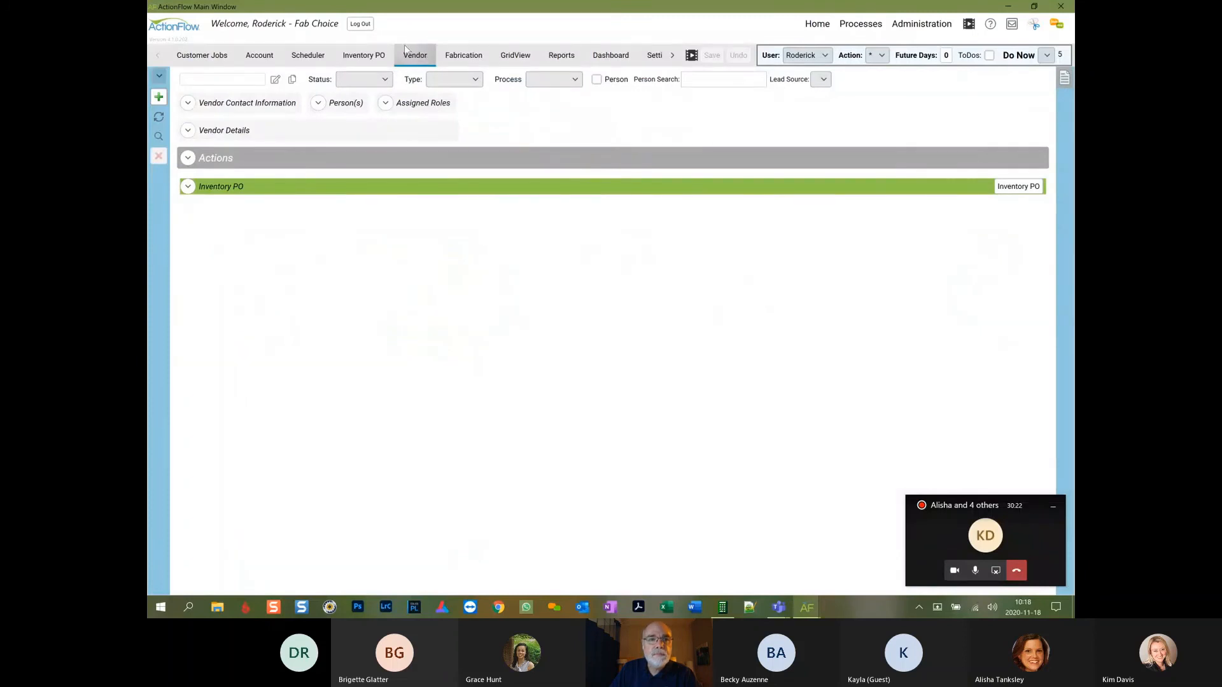
left_click(159, 76)
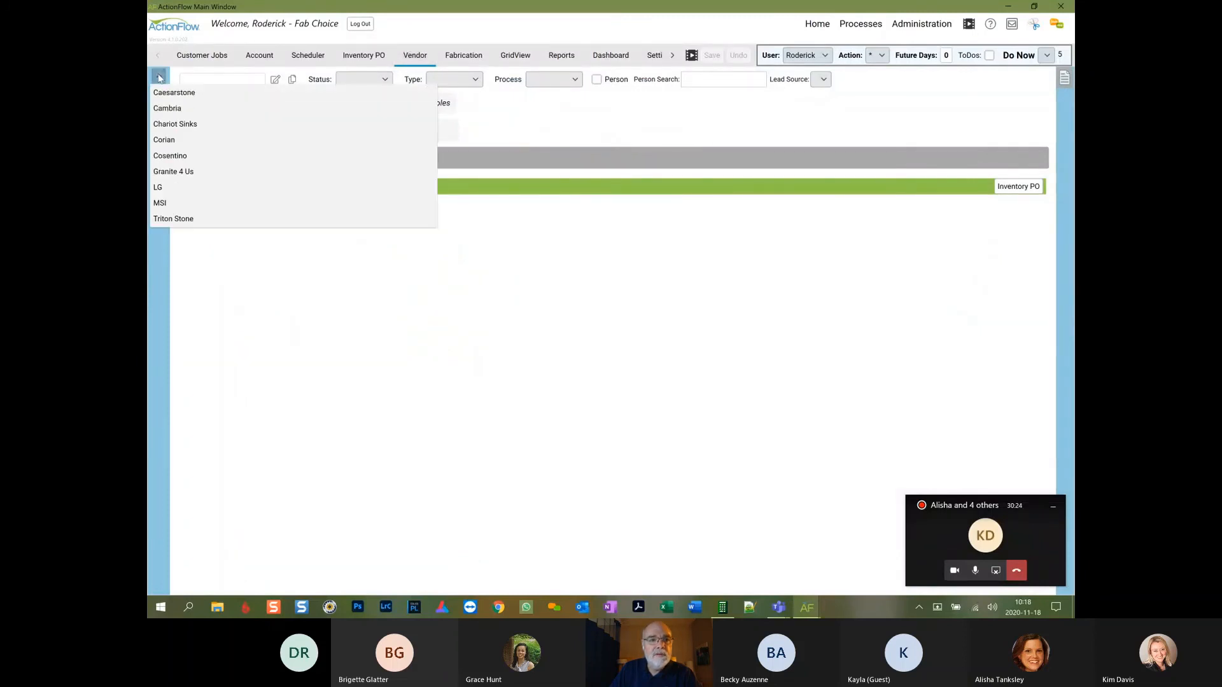
left_click(160, 168)
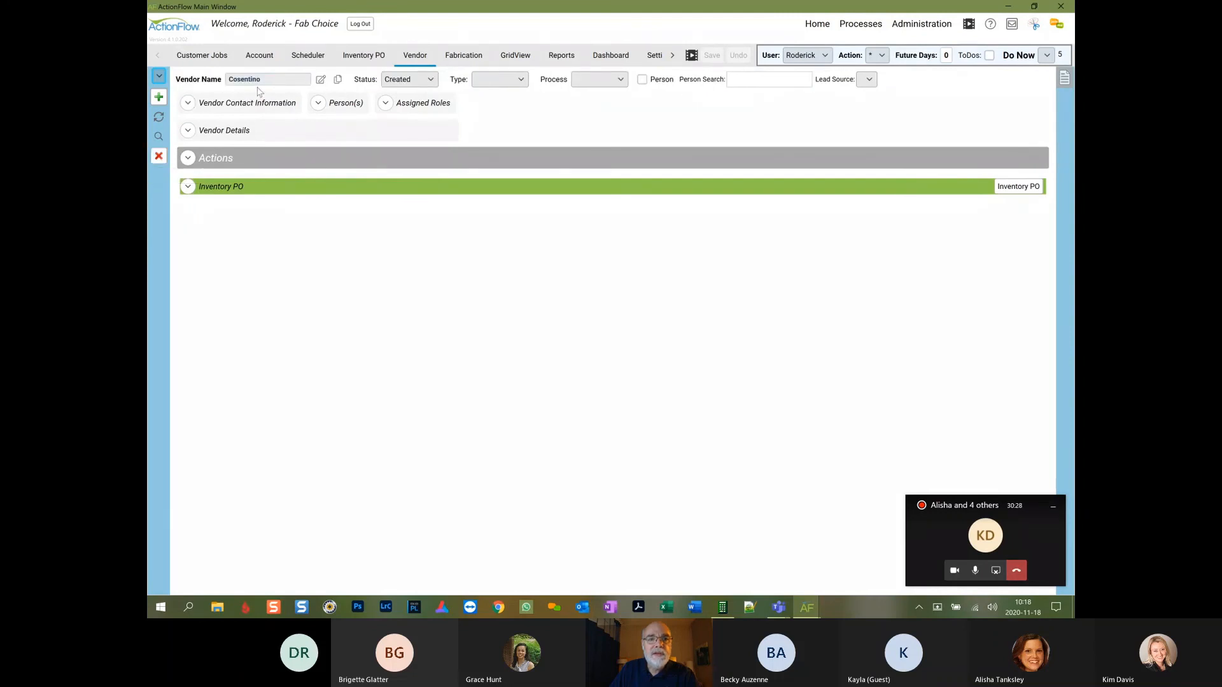
left_click(189, 186)
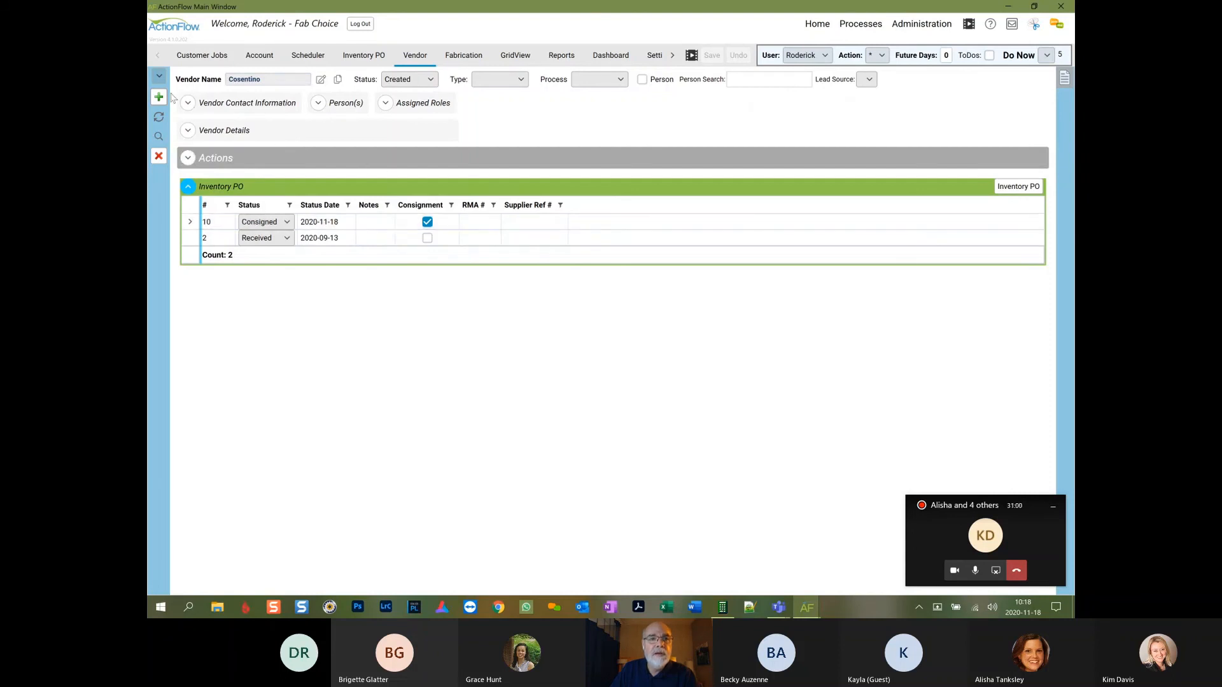
left_click(157, 77)
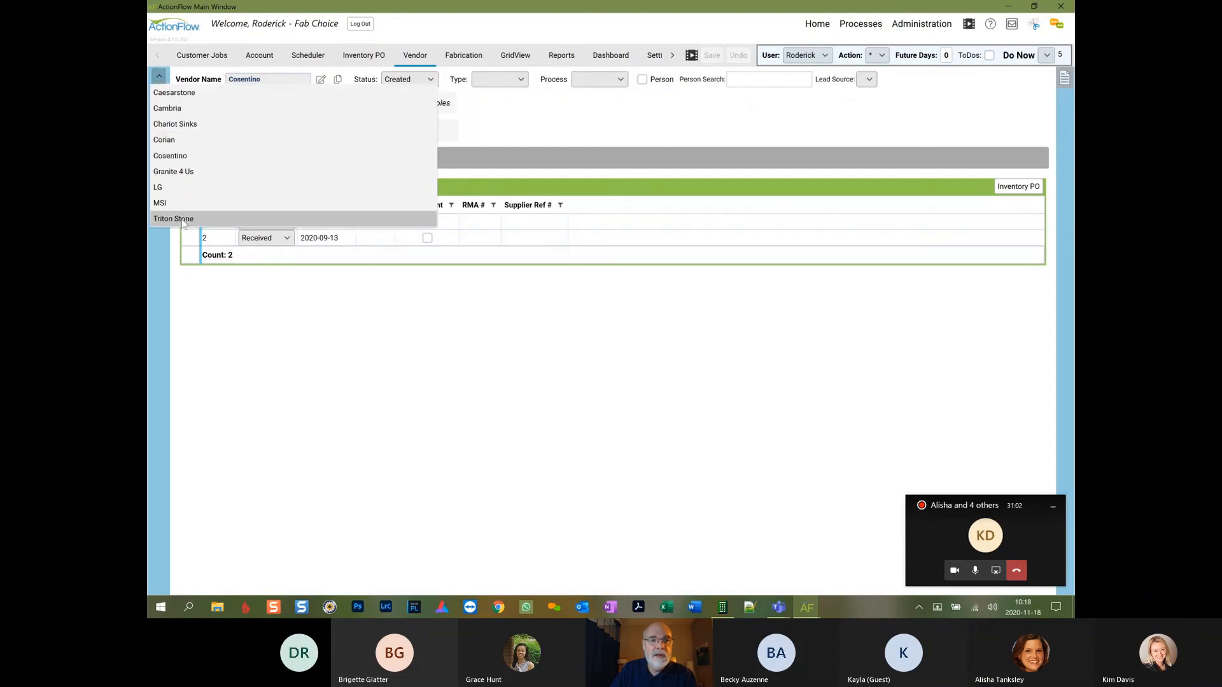
left_click(183, 219)
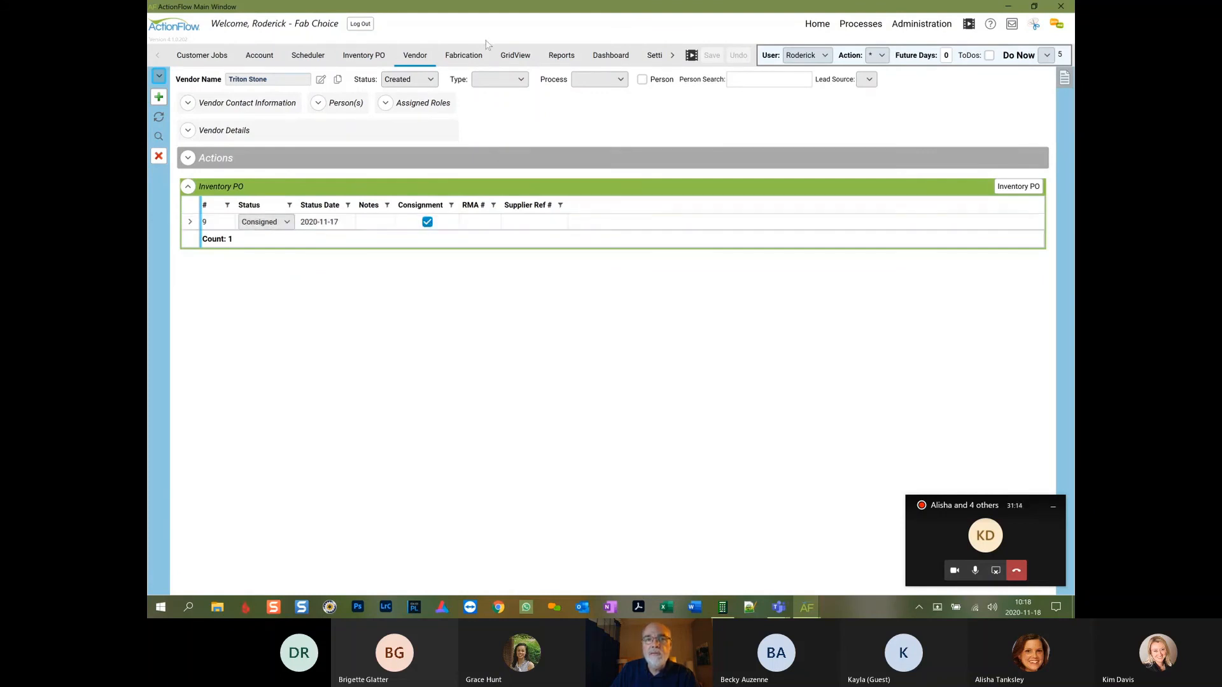
Refresh the Consigned Slabs To Pay For report, then revisit order 10 and the Consignment grid view
left_click(561, 56)
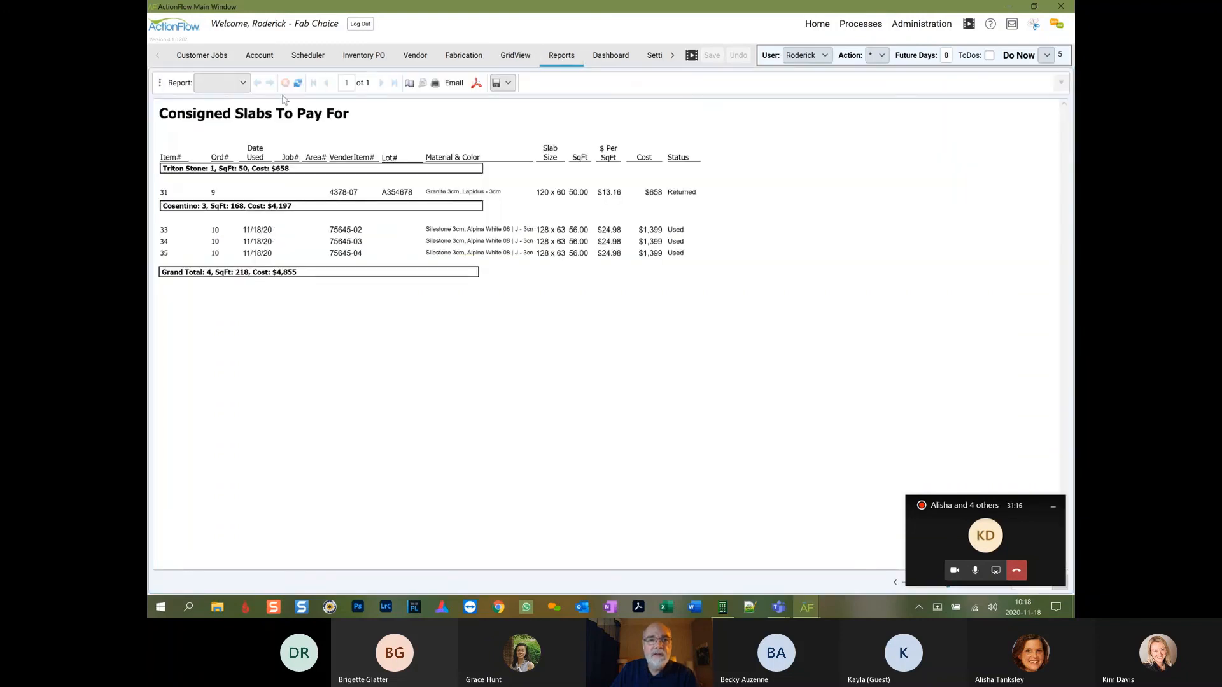
left_click(299, 84)
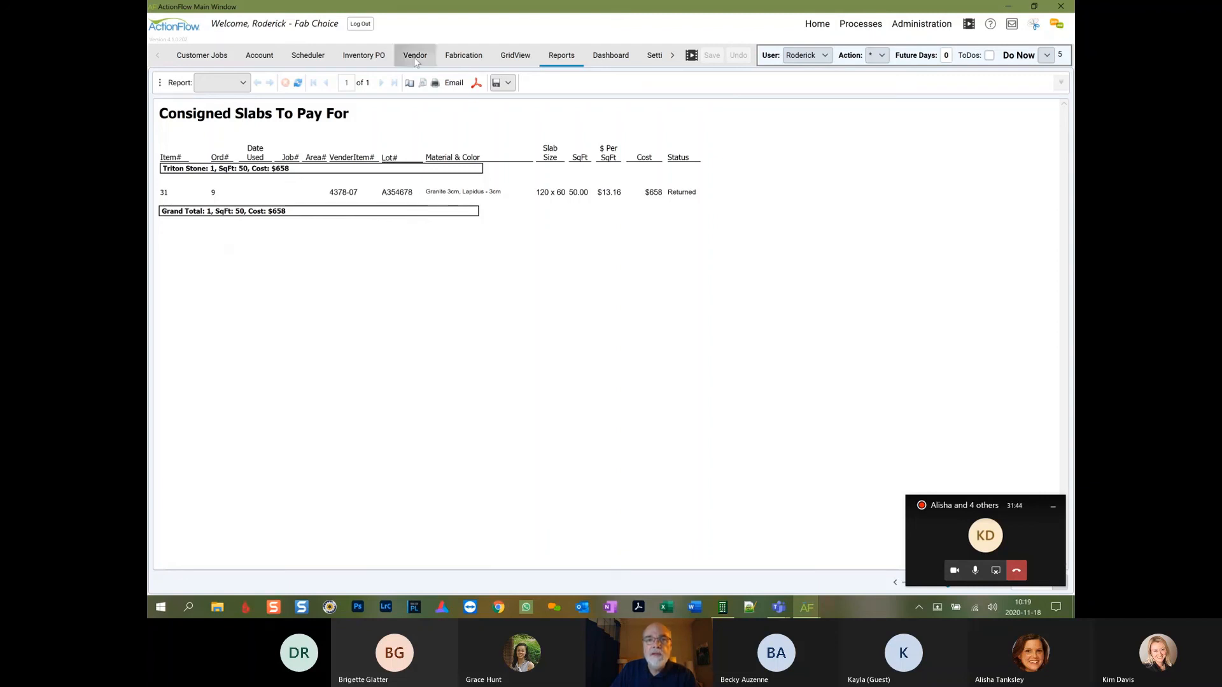
left_click(379, 64)
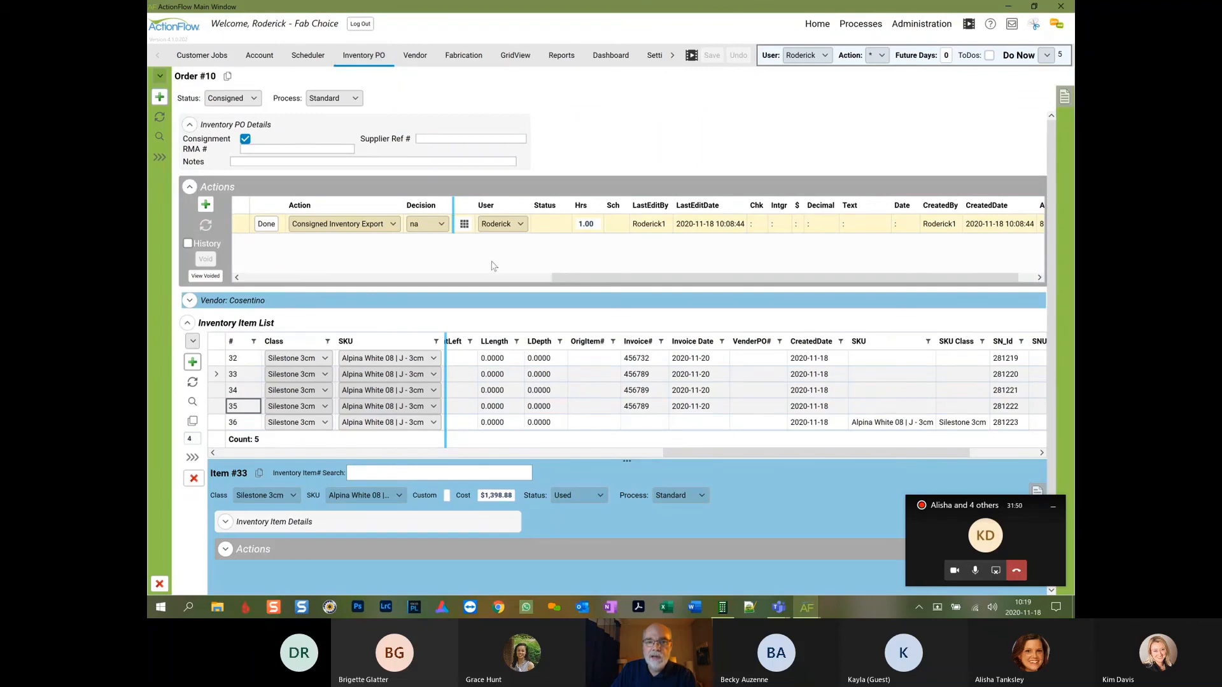
left_click(521, 58)
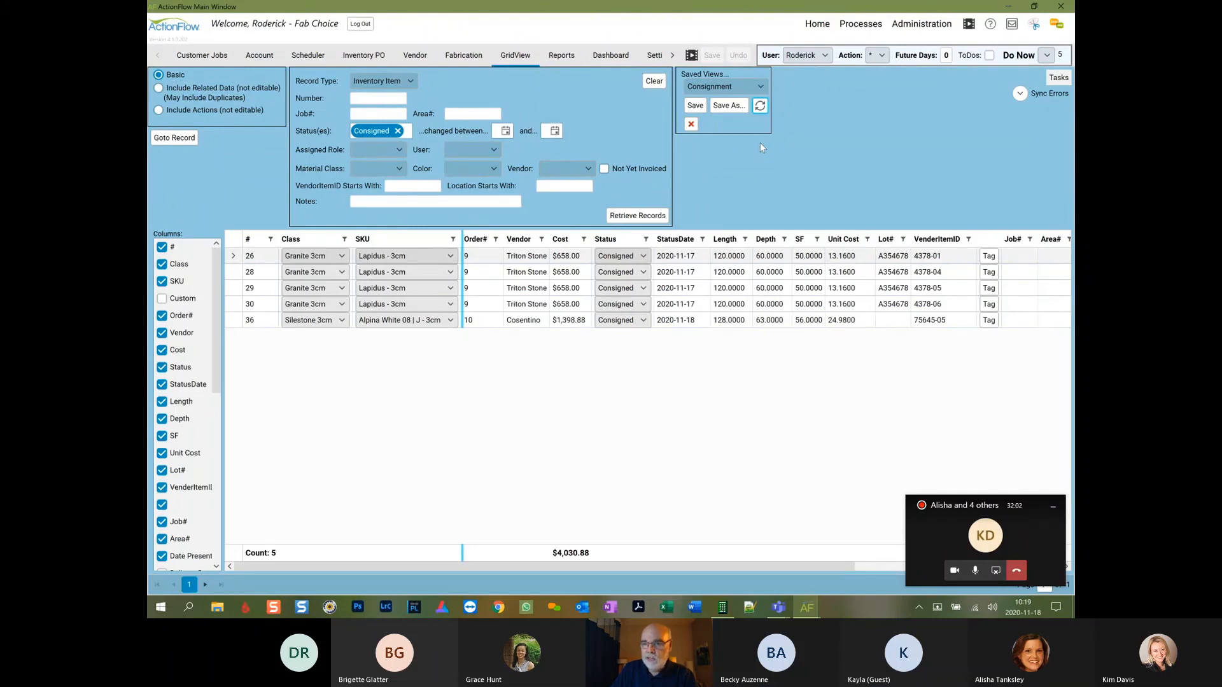
Switch to the Microsoft Teams meeting and show its participant list
left_click(931, 533)
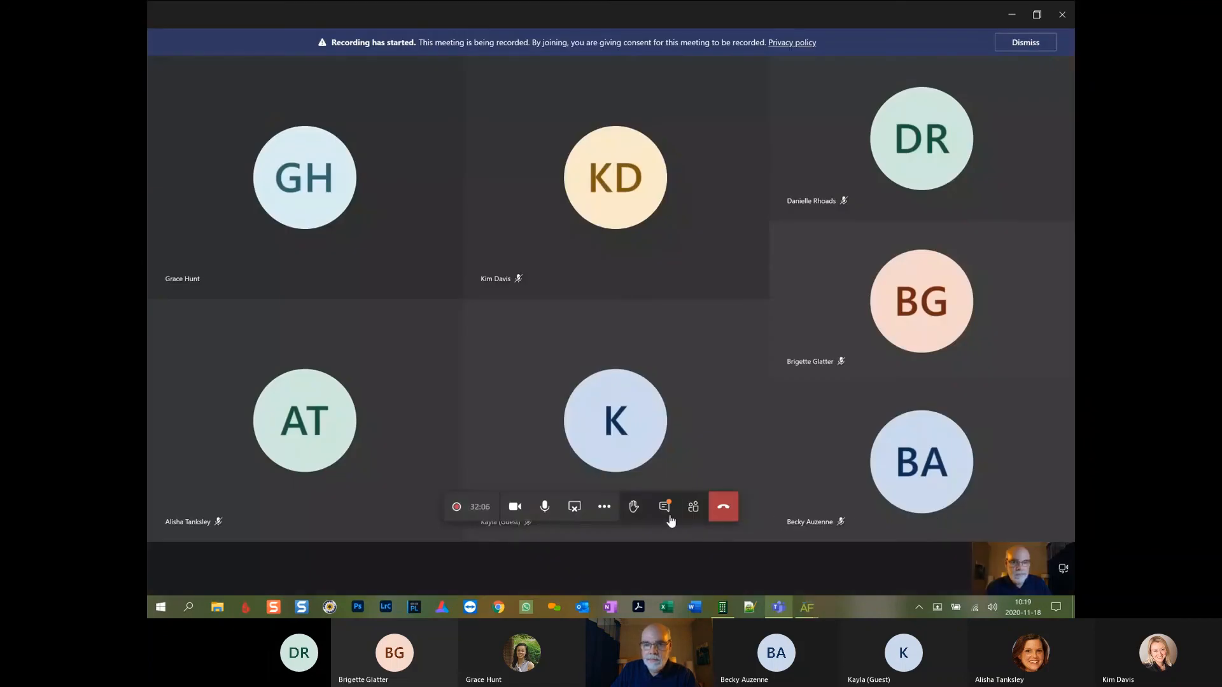
left_click(694, 508)
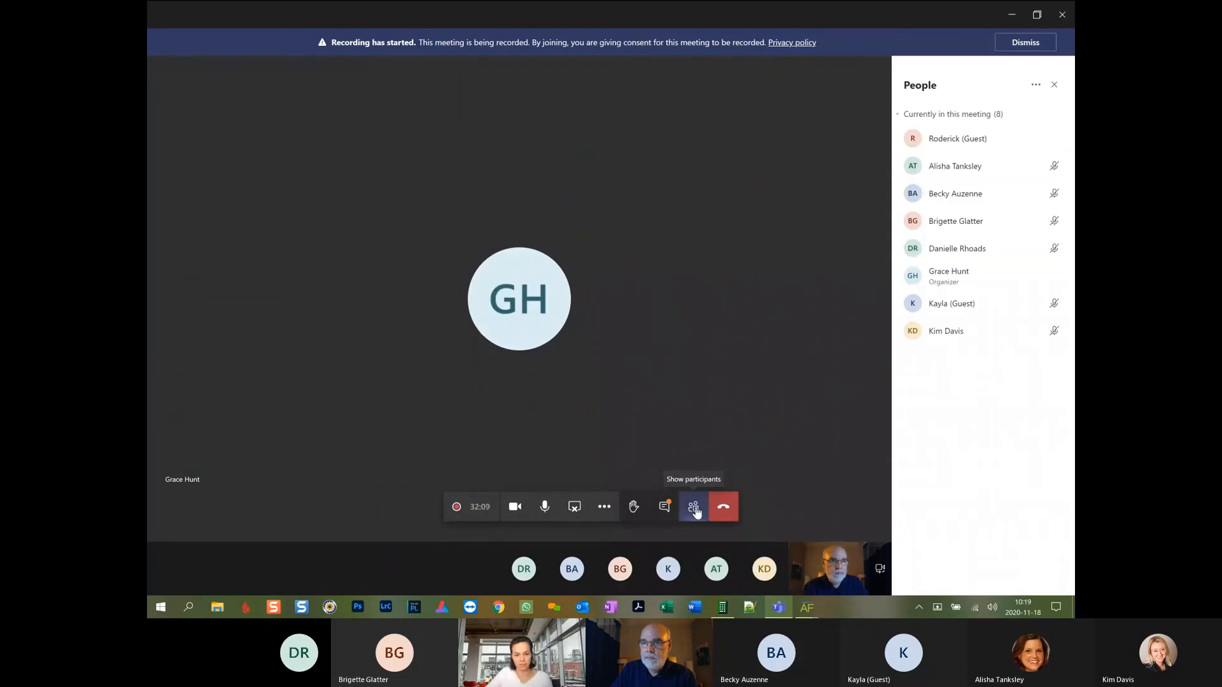